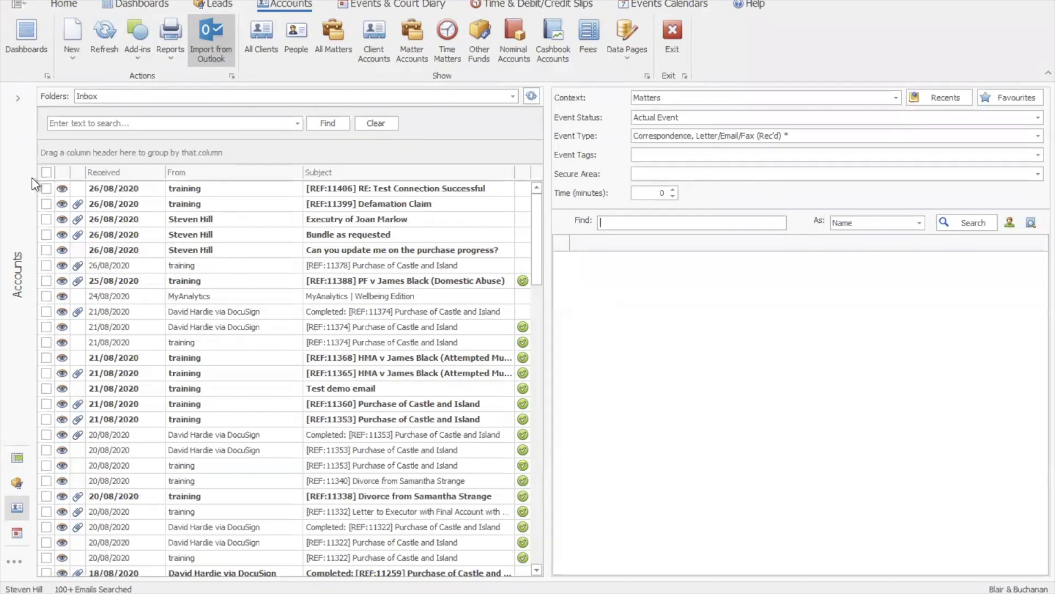
Look through the sender values available for filtering the Inbox emails, leaving the list unfiltered
{"action": "mouse_move", "coordinate": [55, 183]}
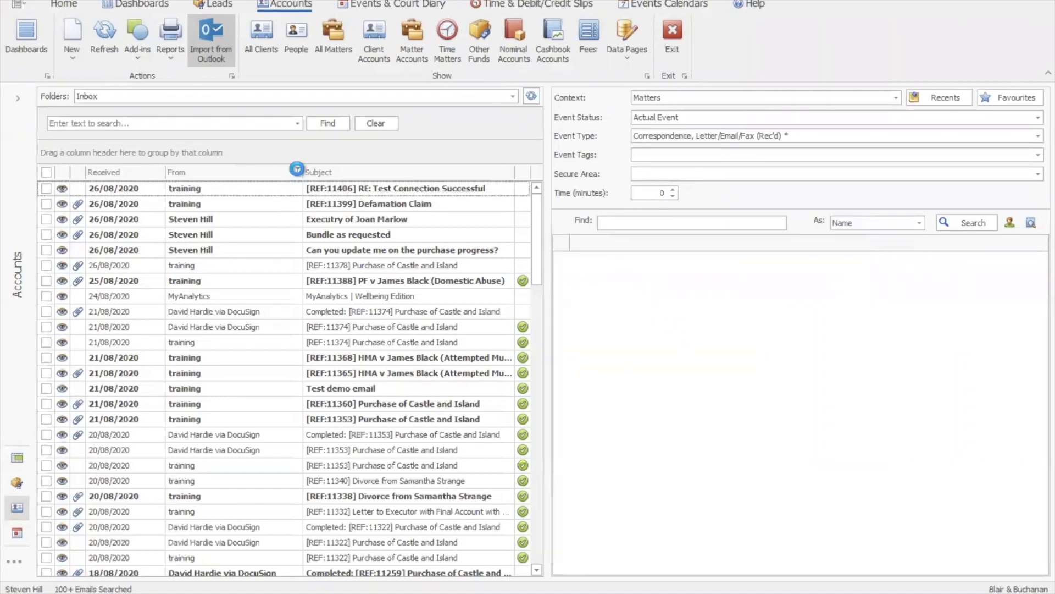
{"action": "left_click", "coordinate": [297, 170]}
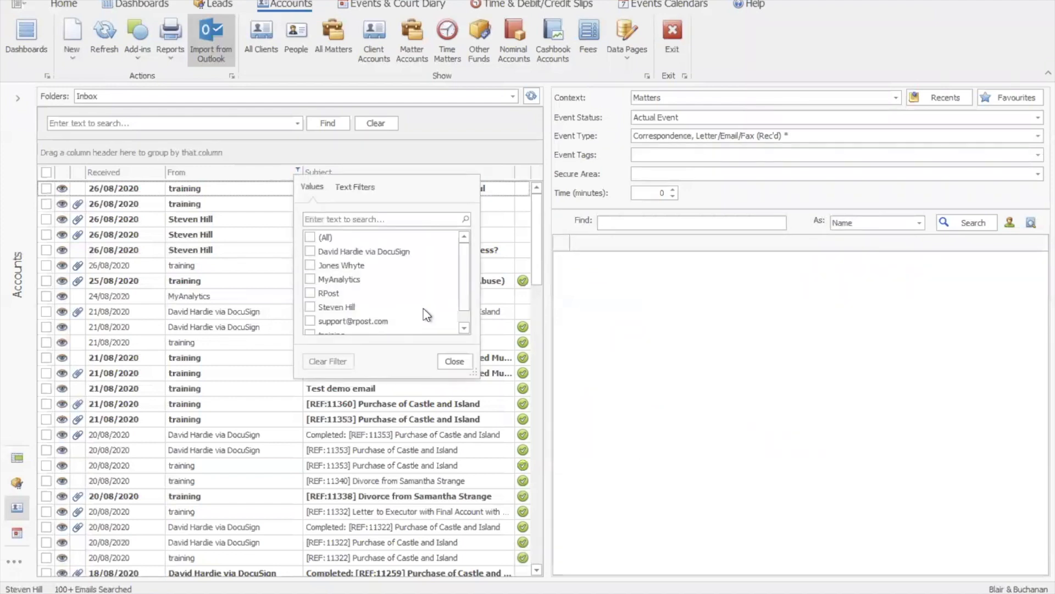
{"action": "mouse_move", "coordinate": [467, 285]}
{"action": "left_mouse_down"}
{"action": "mouse_move", "coordinate": [466, 306]}
{"action": "mouse_move", "coordinate": [466, 280]}
{"action": "left_mouse_up"}
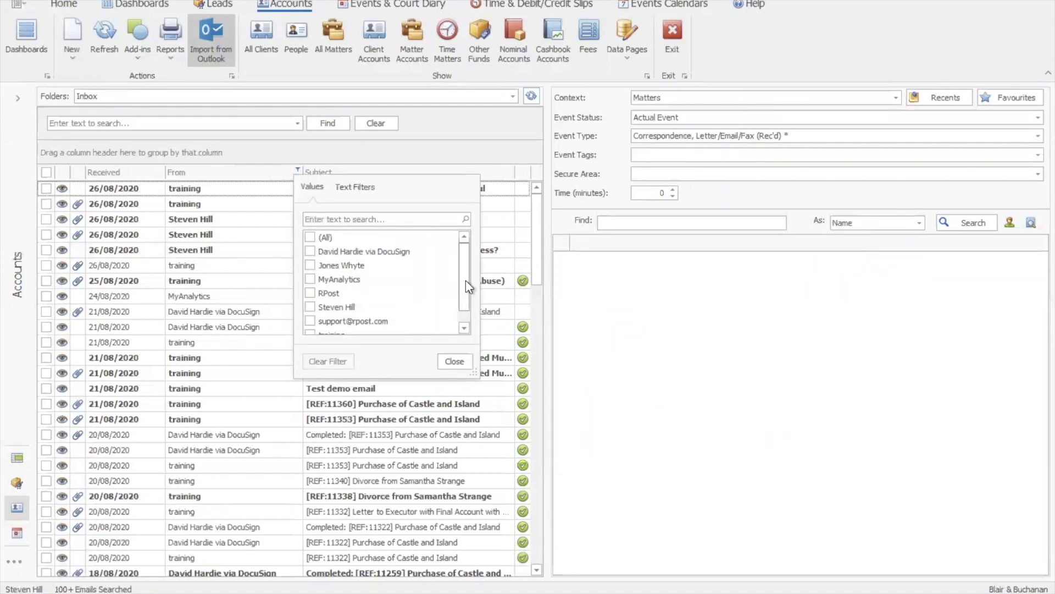
{"action": "left_click", "coordinate": [456, 363]}
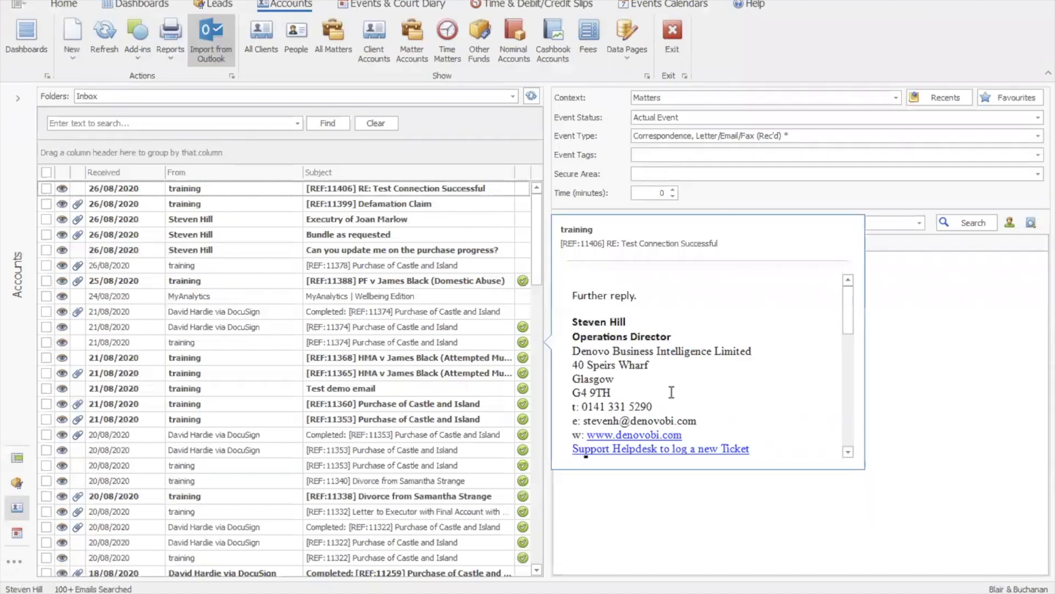
Read through the preview of the newest Inbox email, "RE: Test Connection Successful"
{"action": "scroll", "coordinate": [671, 391], "scroll_direction": "down", "scroll_amount": 3}
{"action": "scroll", "coordinate": [672, 392], "scroll_direction": "down", "scroll_amount": 3}
{"action": "scroll", "coordinate": [673, 392], "scroll_direction": "up", "scroll_amount": 5}
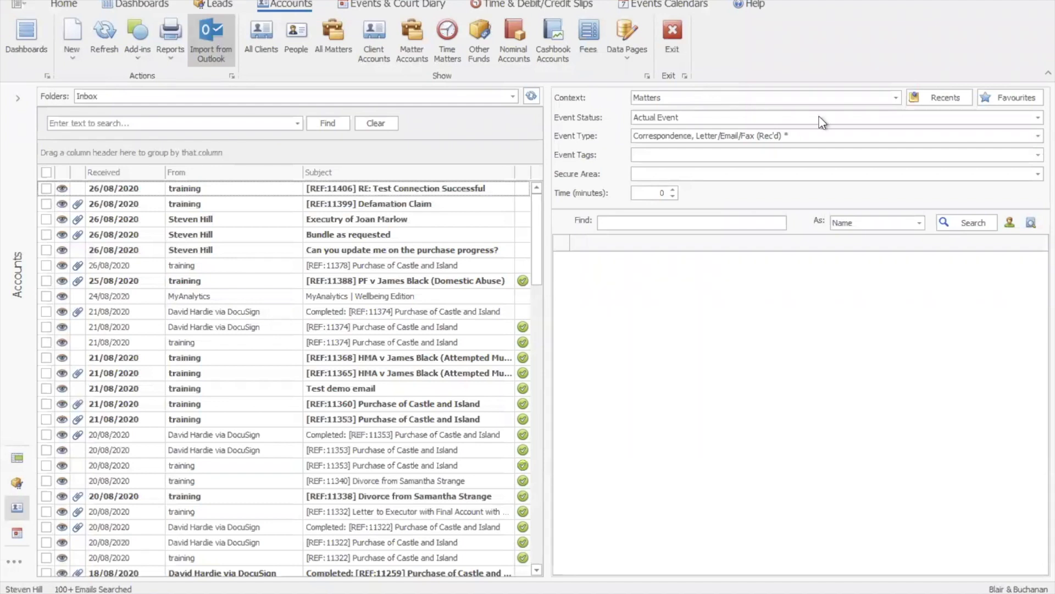
Review the options offered for the import's context, event status, event type and event tags
{"action": "left_click", "coordinate": [896, 99]}
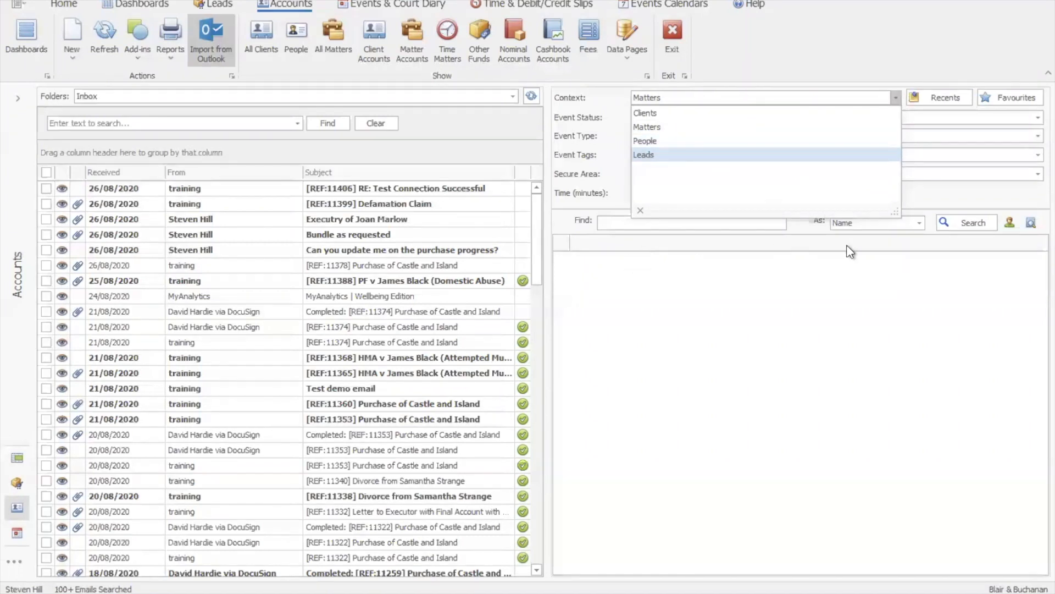
{"action": "left_click", "coordinate": [896, 98]}
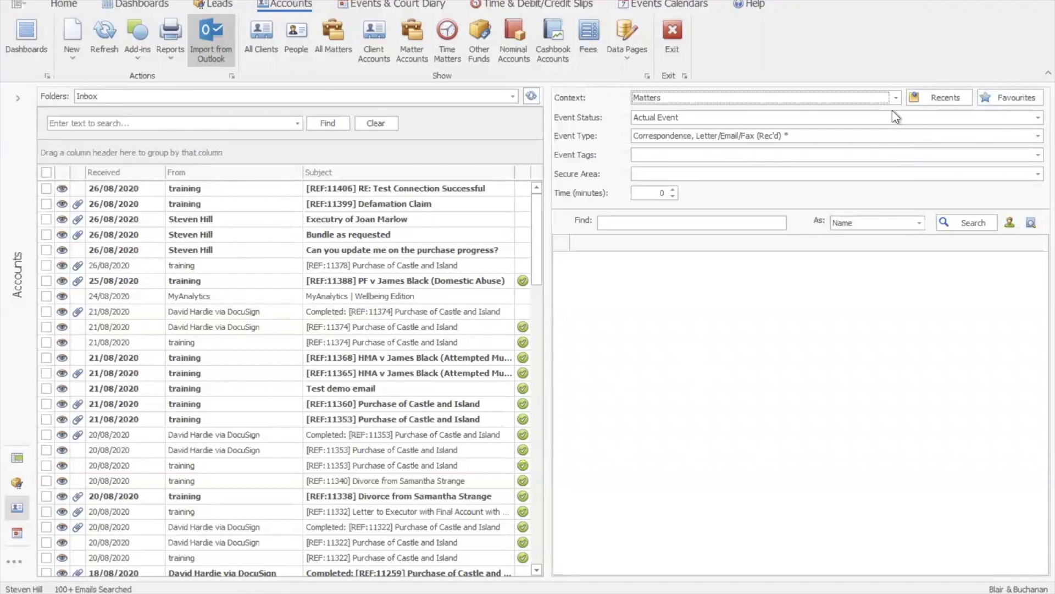
{"action": "left_click", "coordinate": [1033, 117]}
{"action": "left_click", "coordinate": [1027, 117]}
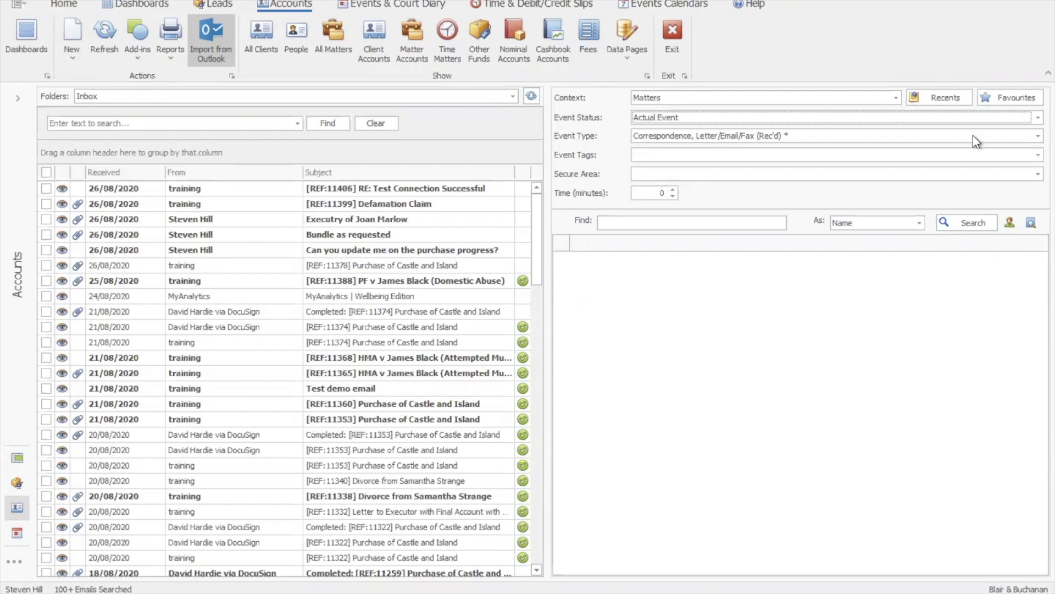
{"action": "left_click", "coordinate": [1031, 136]}
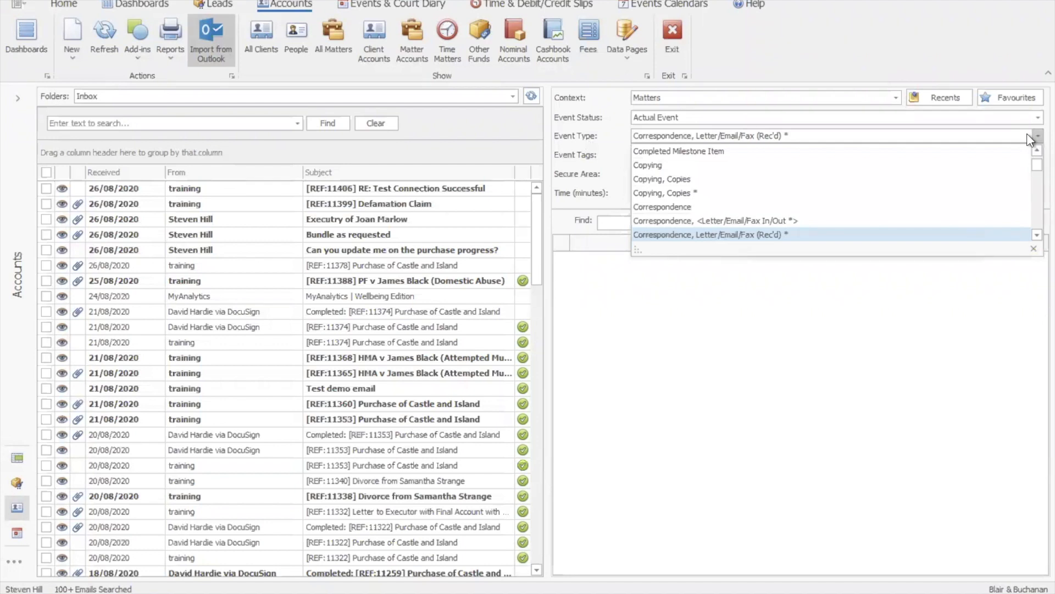
{"action": "left_click", "coordinate": [1027, 135]}
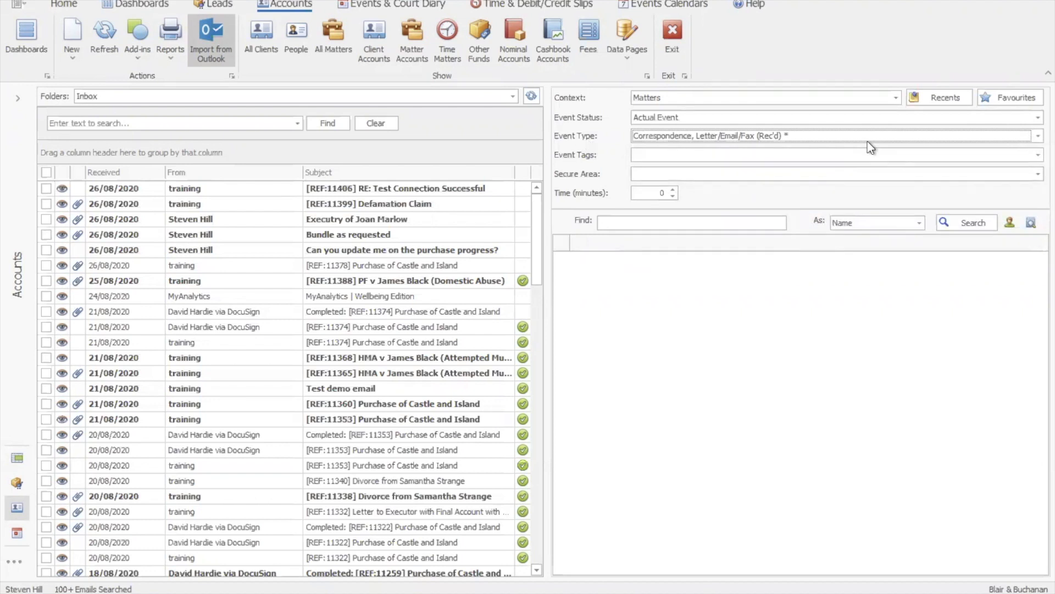
{"action": "left_click", "coordinate": [1030, 159]}
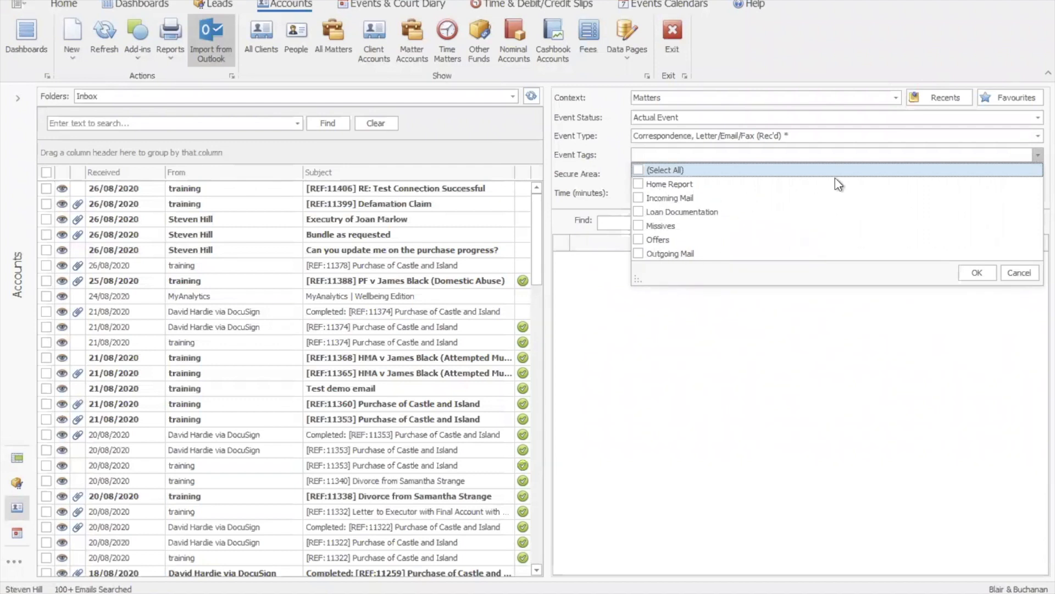
{"action": "left_click", "coordinate": [1028, 156]}
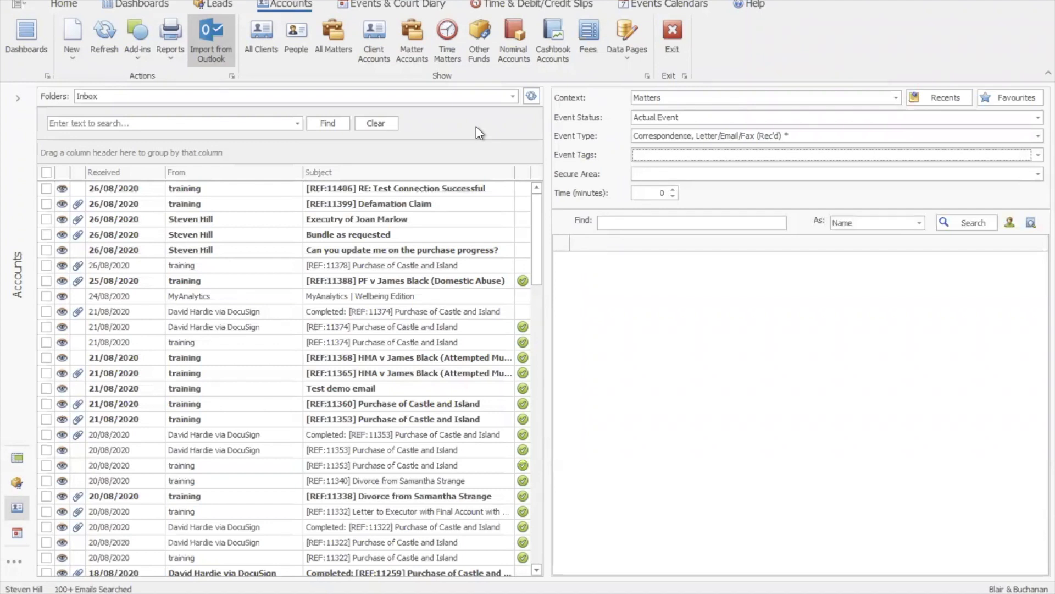
Import the Sent Items emails referenced REF:11374 and REF:11368 into their matters and refresh the email list
{"action": "left_click", "coordinate": [513, 97]}
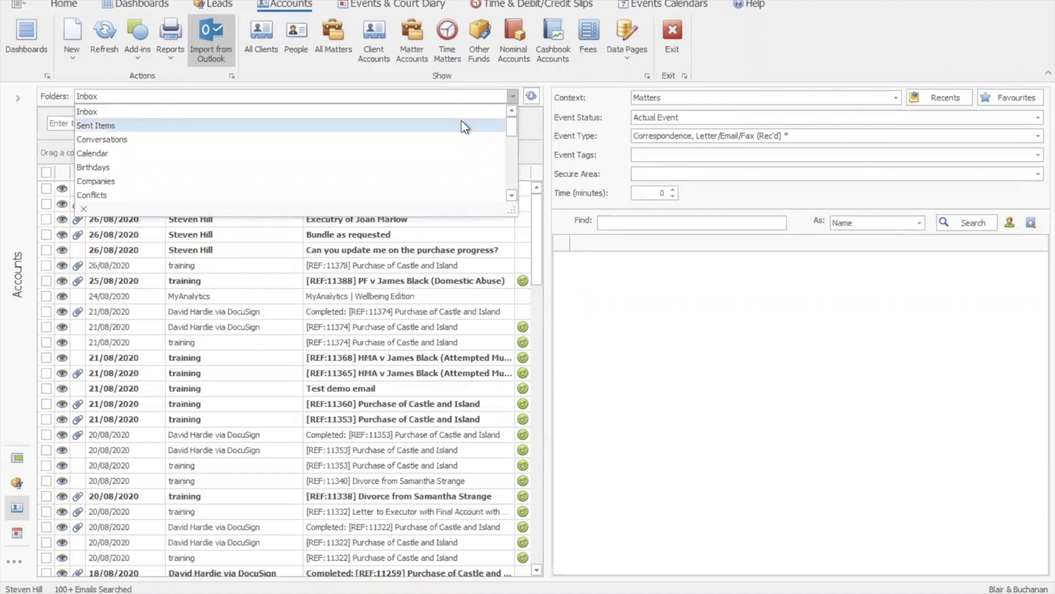
{"action": "left_click", "coordinate": [101, 124]}
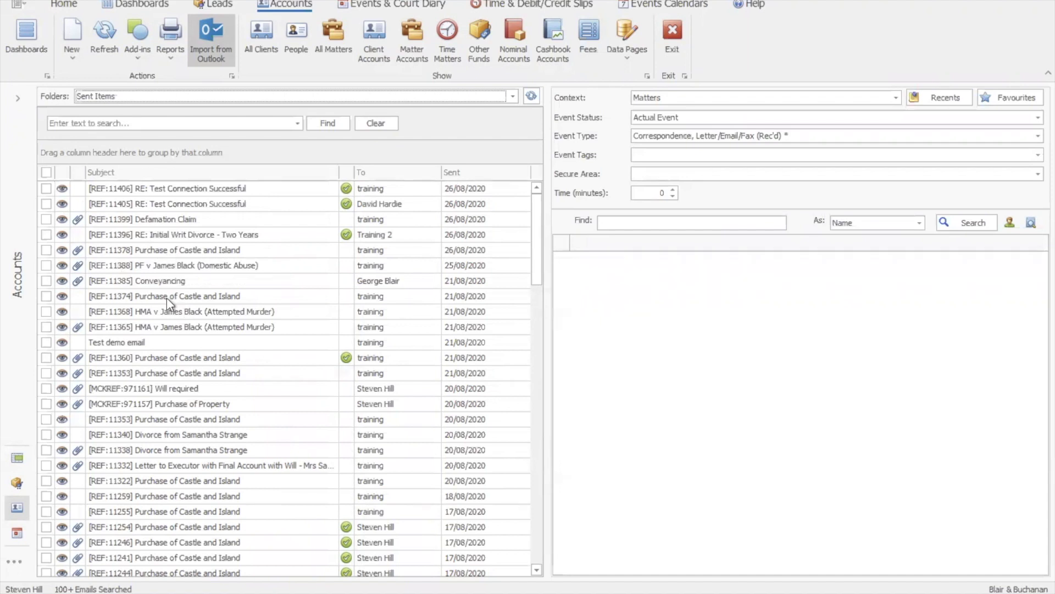
{"action": "mouse_move", "coordinate": [46, 299]}
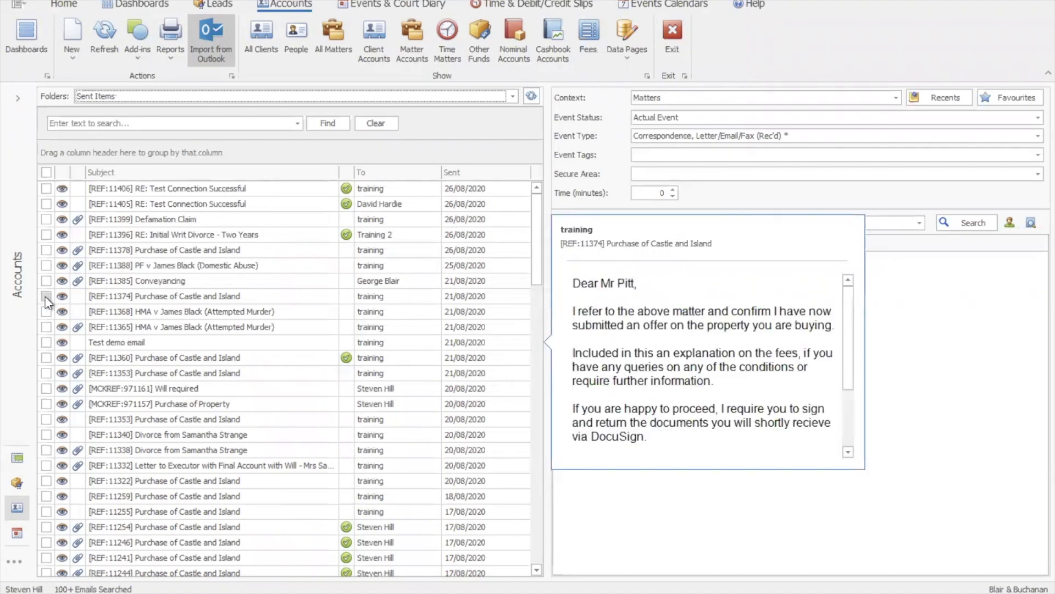
{"action": "left_click", "coordinate": [46, 296]}
{"action": "left_click", "coordinate": [46, 311]}
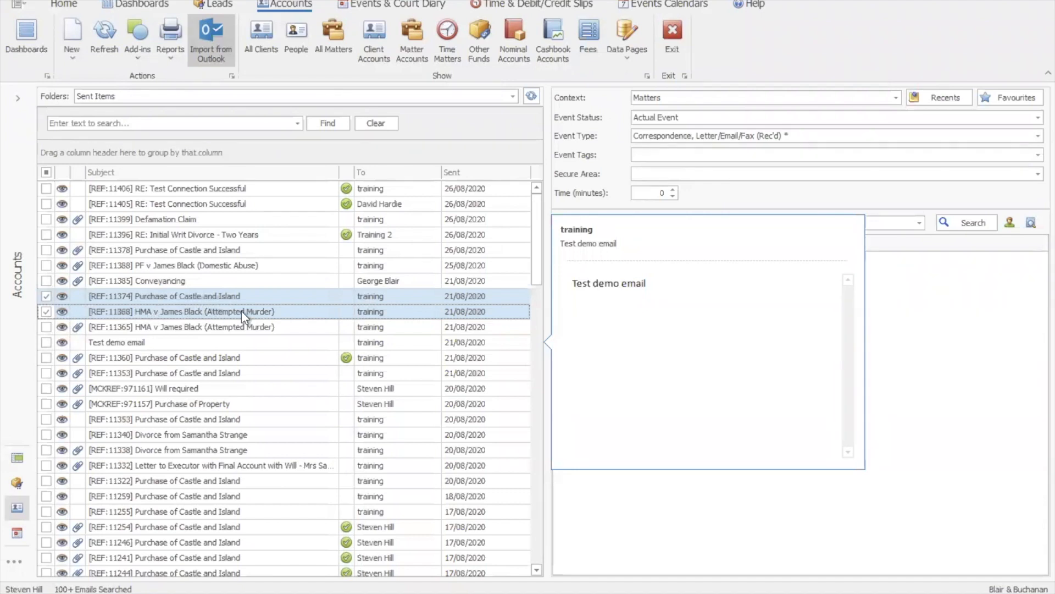
{"action": "left_click_drag", "start_coordinate": [271, 301], "coordinate": [616, 285]}
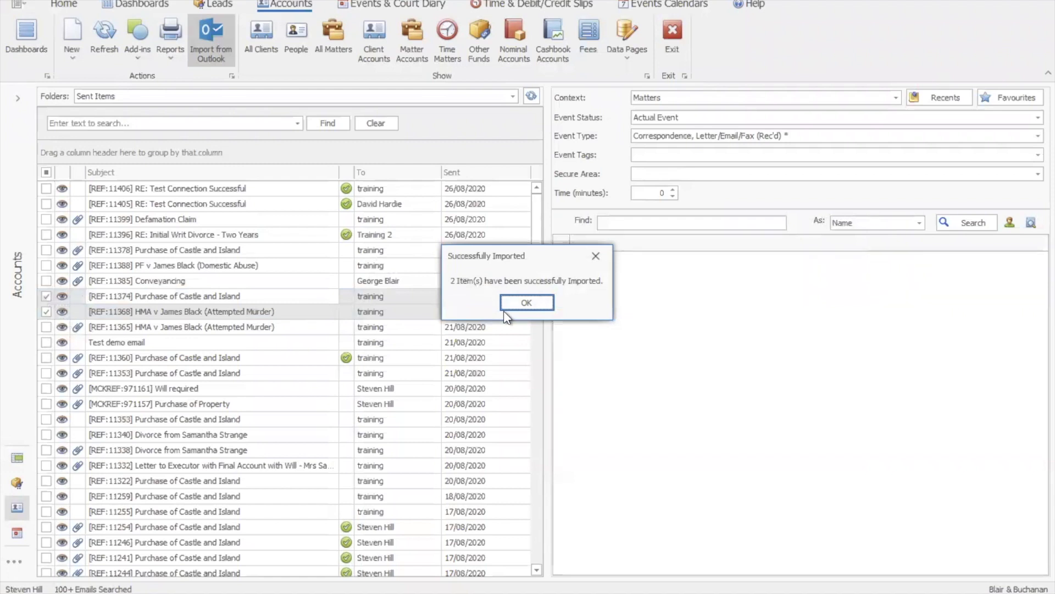
{"action": "left_click", "coordinate": [525, 305]}
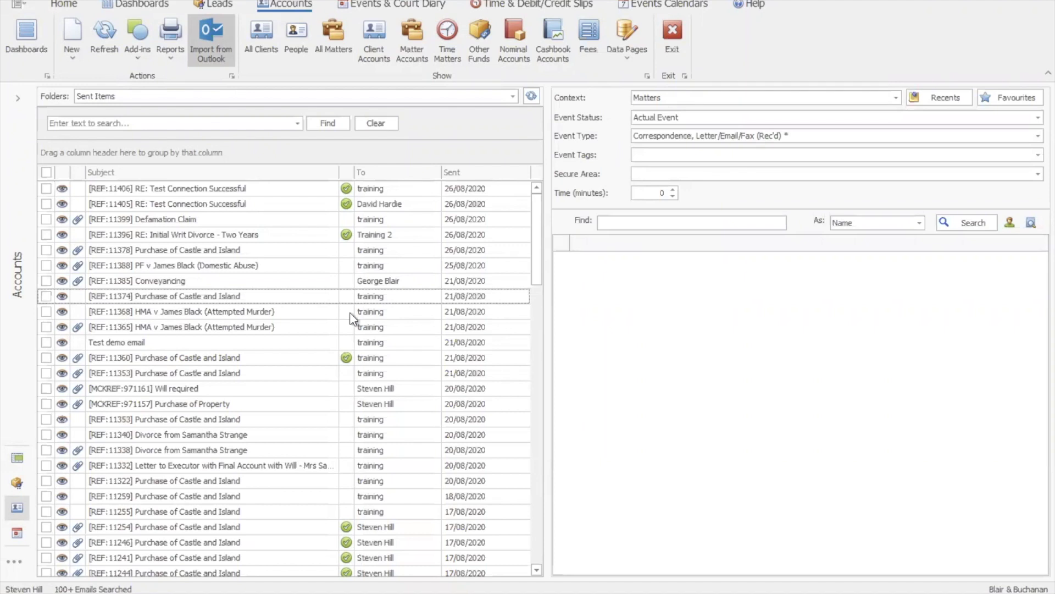
{"action": "left_click", "coordinate": [96, 41]}
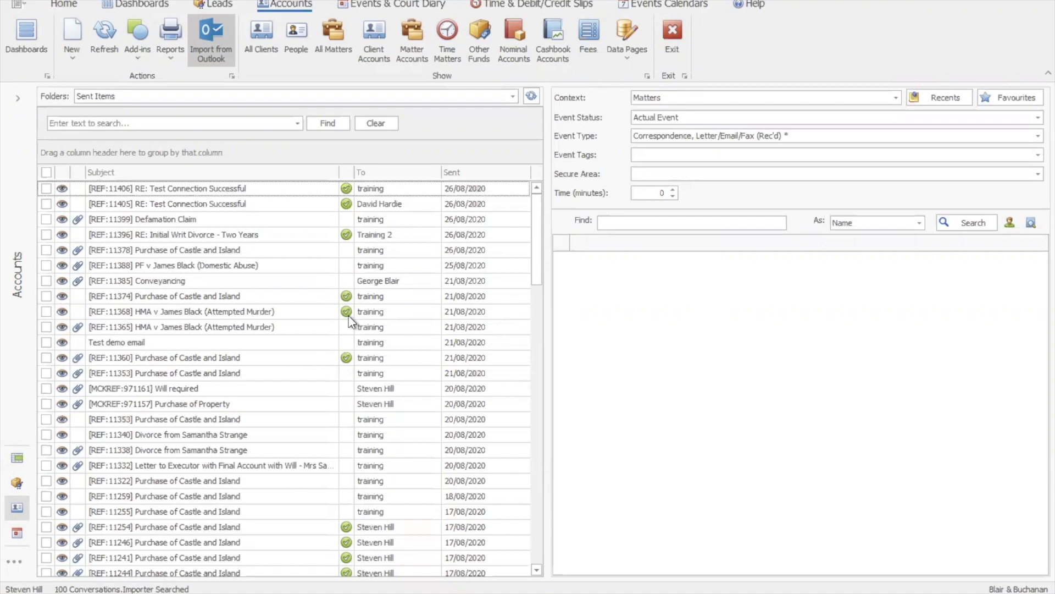
Look through the available Outlook folders and show the Inbox emails
{"action": "left_click", "coordinate": [513, 97]}
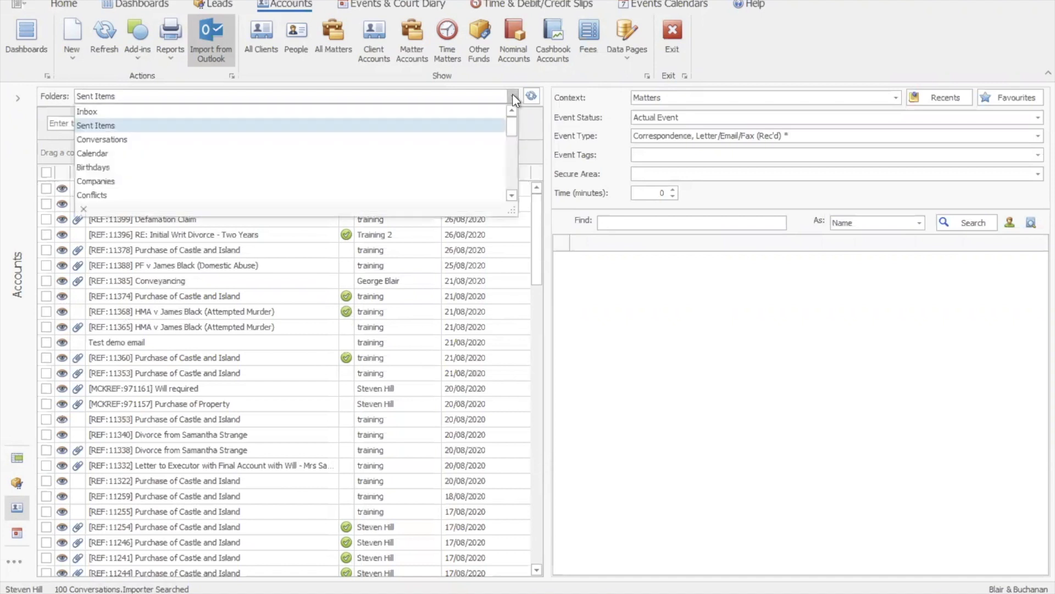
{"action": "left_click", "coordinate": [510, 170]}
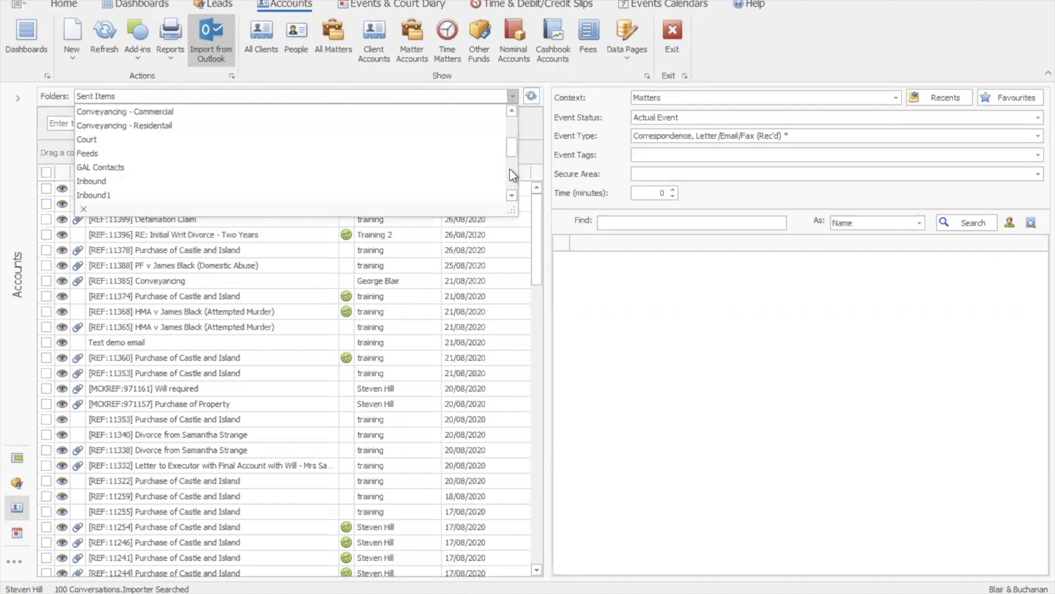
{"action": "left_click_drag", "start_coordinate": [511, 145], "coordinate": [511, 136]}
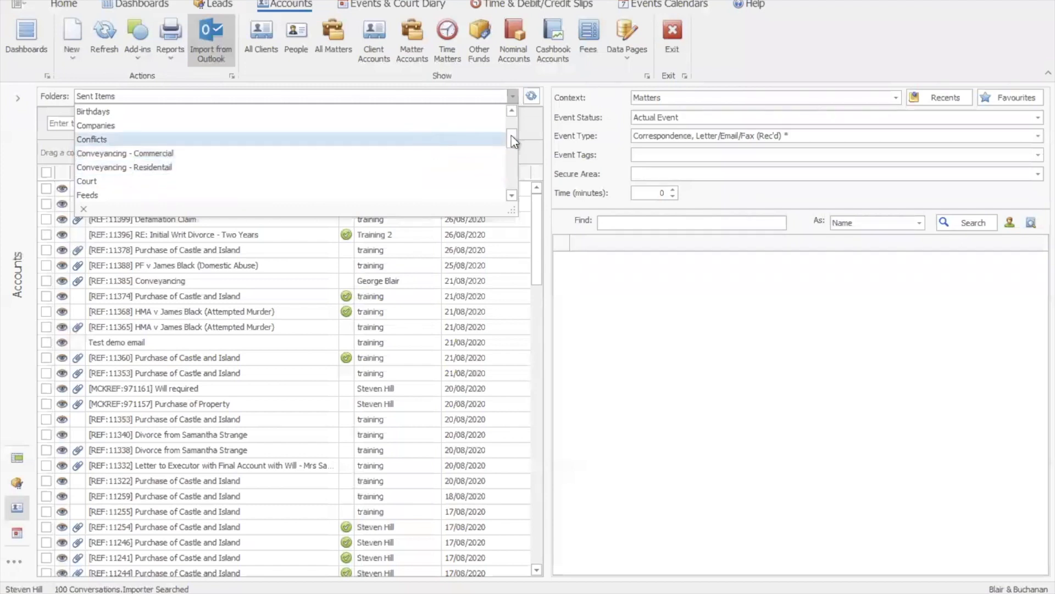
{"action": "left_click_drag", "start_coordinate": [512, 142], "coordinate": [512, 111]}
{"action": "left_click", "coordinate": [463, 112]}
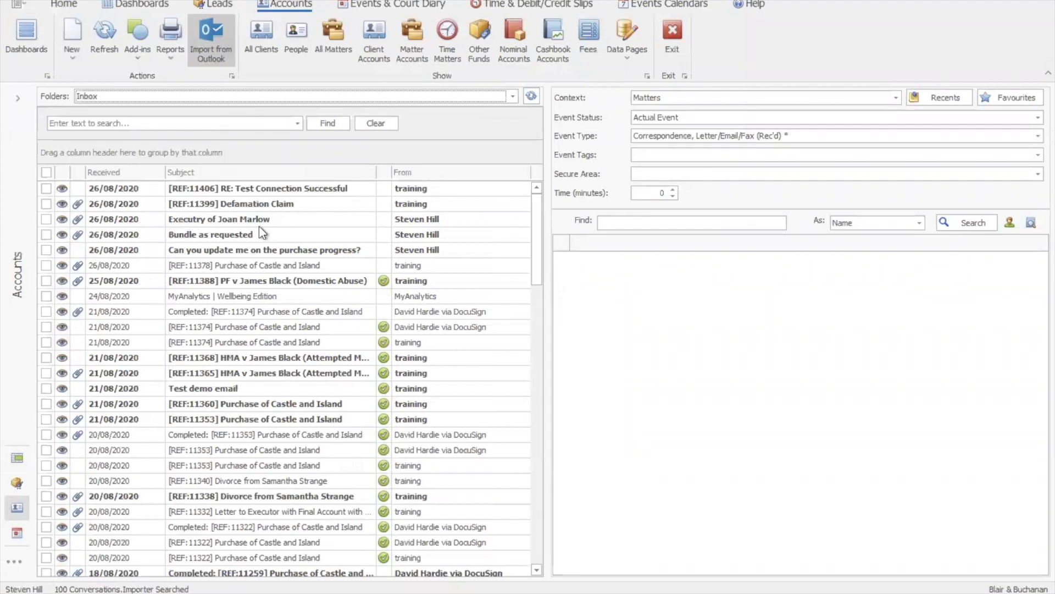
Find the matters under the client's surname and assign the Inbox email about her executry to the second matching matter
{"action": "left_click", "coordinate": [689, 222]}
{"action": "type", "text": "marlow"}
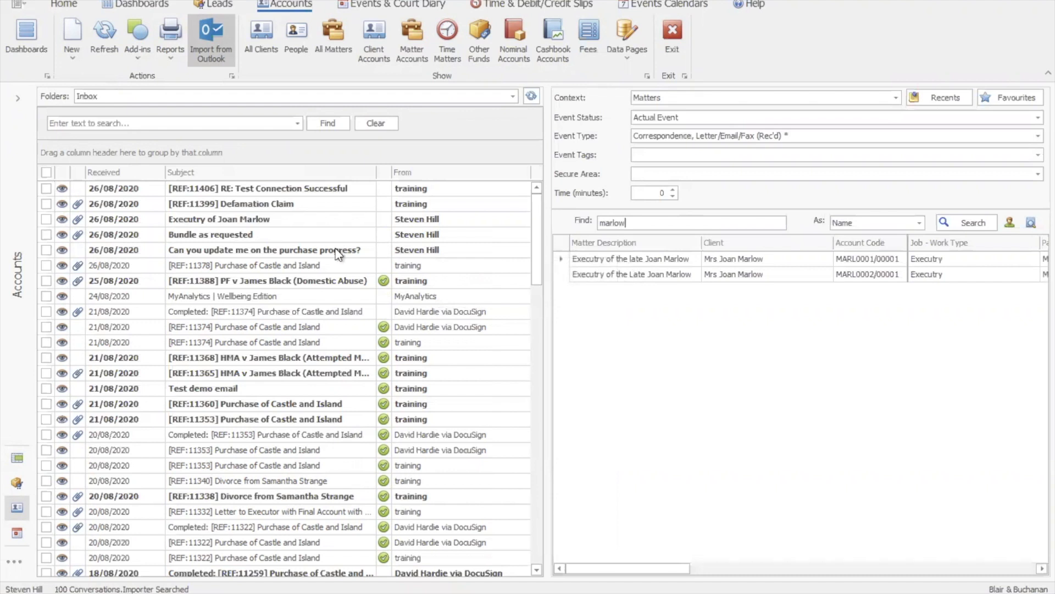
{"action": "left_click", "coordinate": [46, 220]}
{"action": "left_click", "coordinate": [46, 219]}
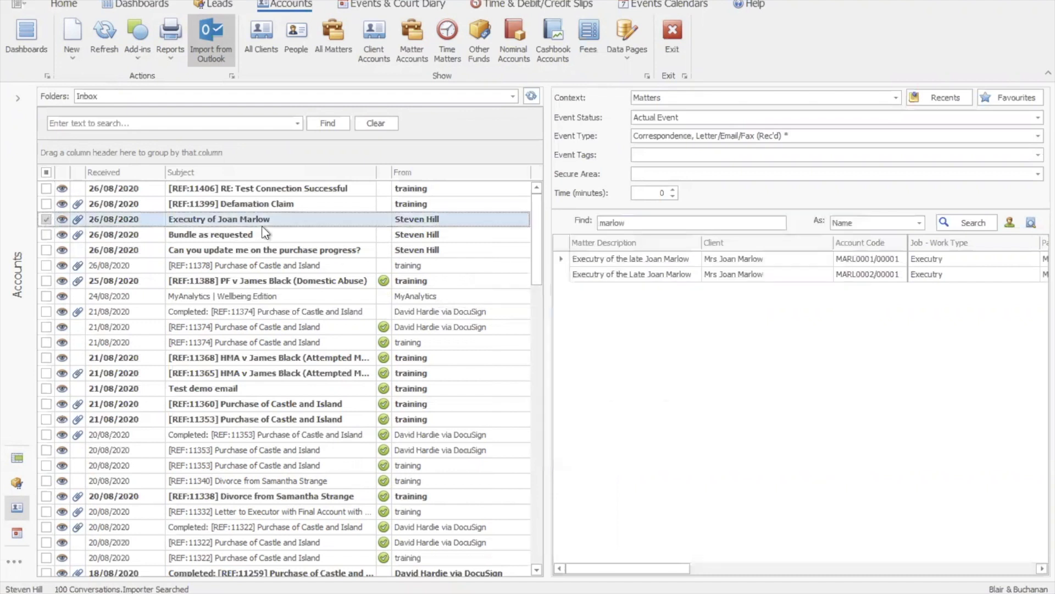
{"action": "left_click_drag", "start_coordinate": [299, 220], "coordinate": [634, 279]}
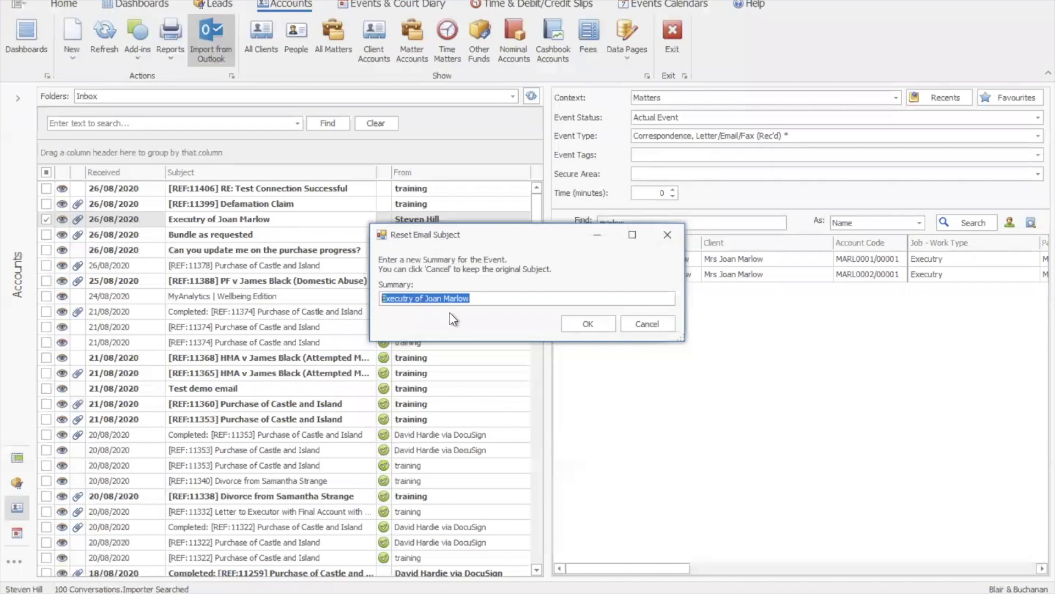
Set the event summary to "Email in from the client" and complete the email import
{"action": "type", "text": "Email"}
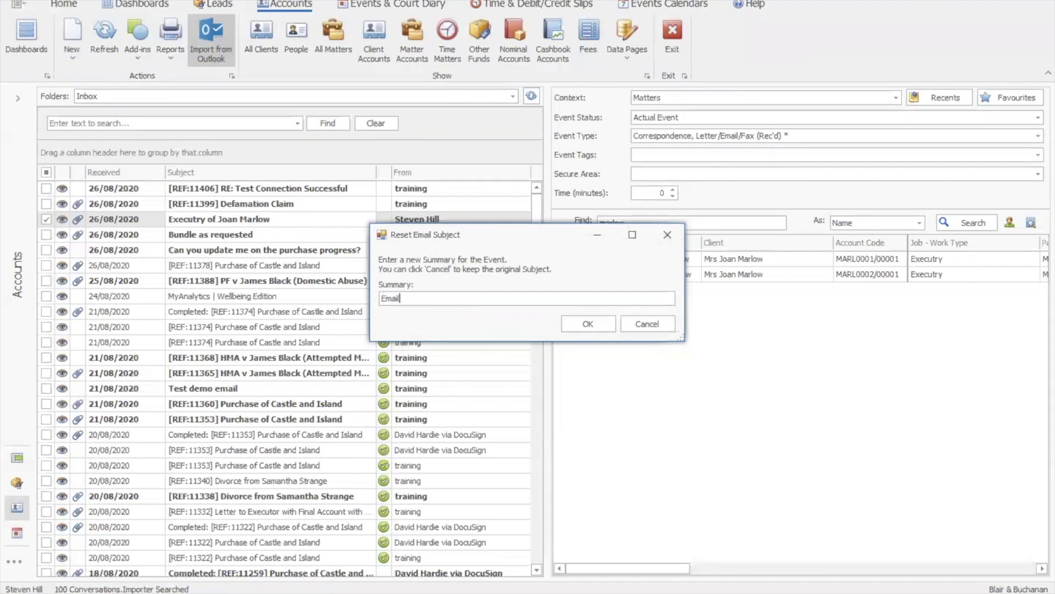
{"action": "type", "text": " In from the client"}
{"action": "left_click", "coordinate": [588, 324]}
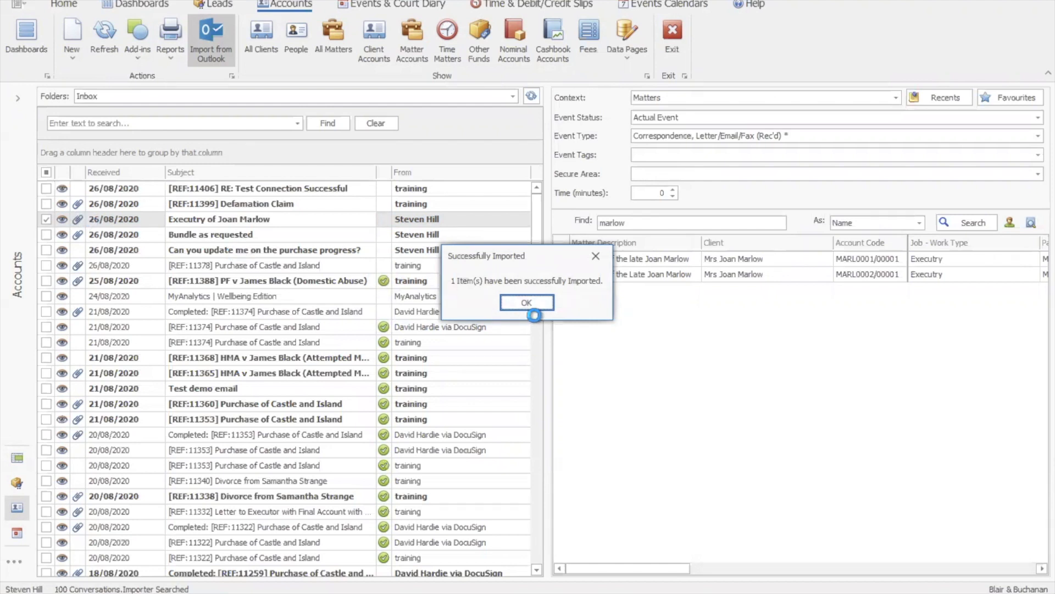
{"action": "left_click", "coordinate": [537, 308]}
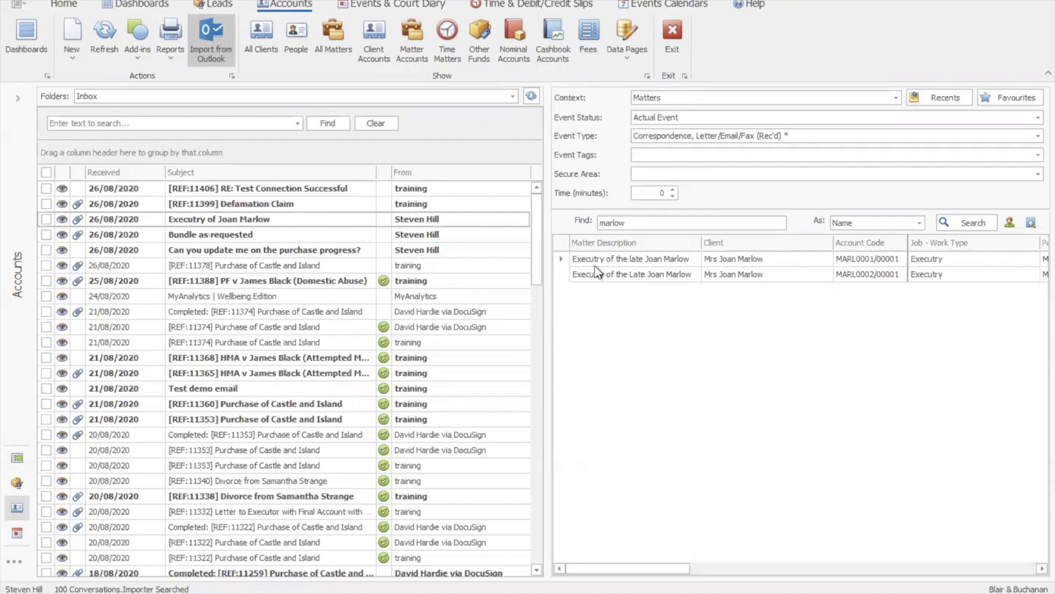
Open the second matching matter and view its newest event, the email in from the client
{"action": "double_click", "coordinate": [633, 275]}
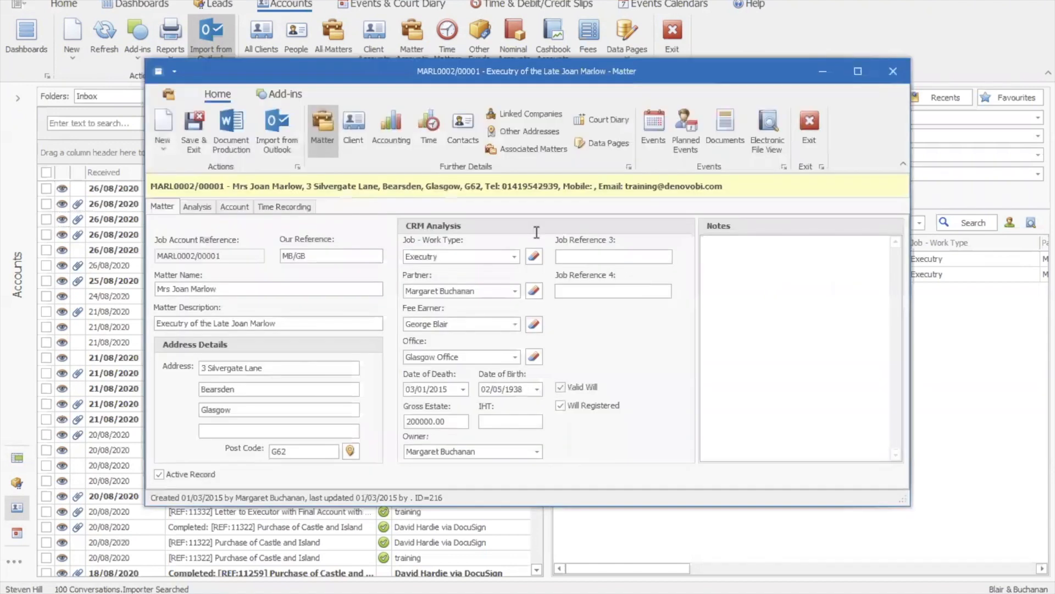
{"action": "left_click", "coordinate": [655, 127]}
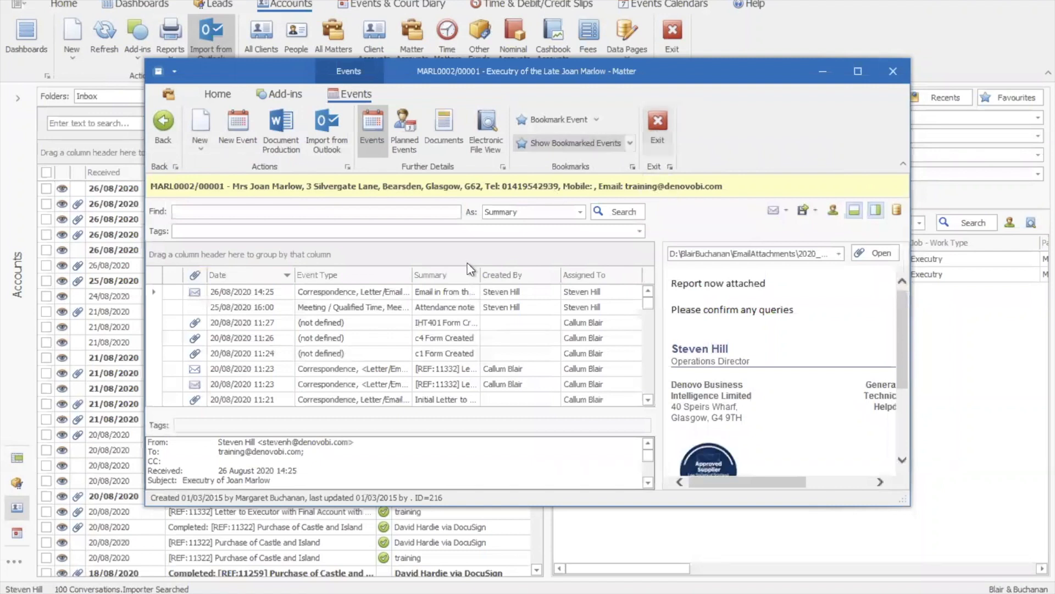
{"action": "left_click", "coordinate": [439, 294]}
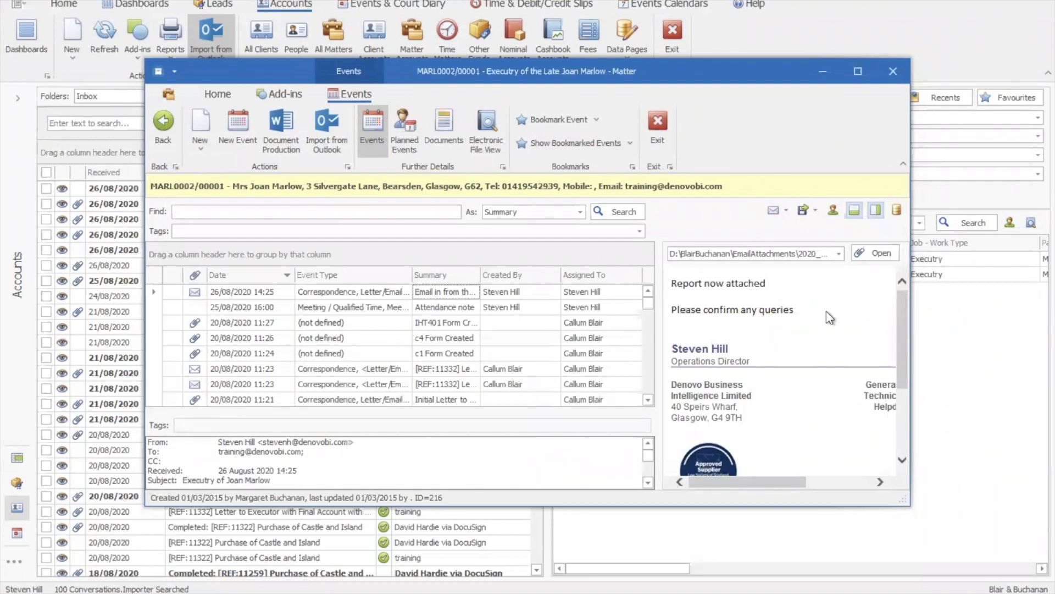
{"action": "mouse_move", "coordinate": [900, 332]}
{"action": "left_mouse_down"}
{"action": "mouse_move", "coordinate": [899, 355]}
{"action": "mouse_move", "coordinate": [902, 279]}
{"action": "left_mouse_up"}
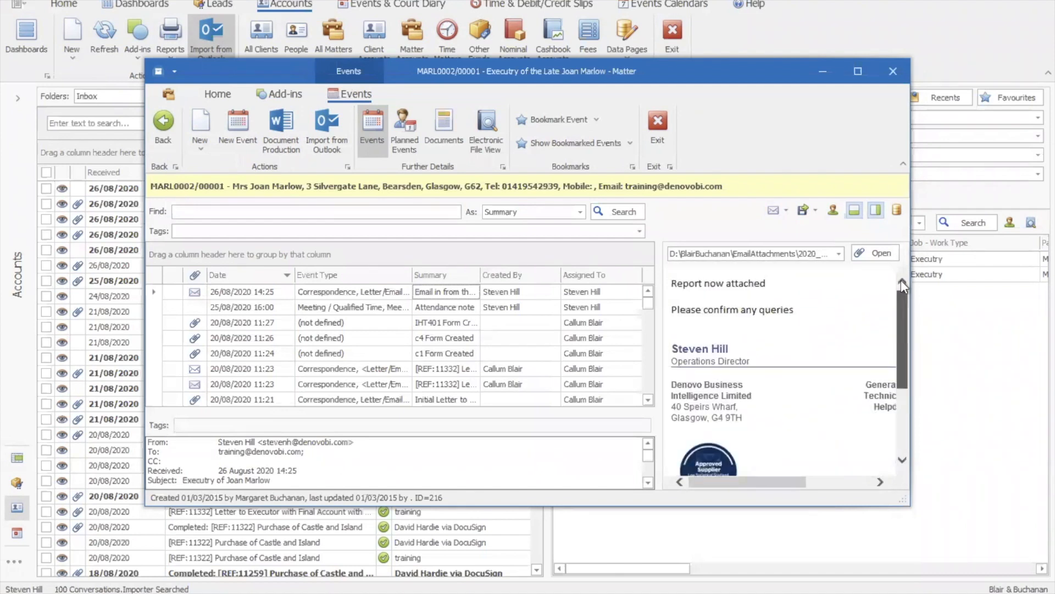
Preview the brochure attached to the imported email, read through its pages and maximize the matter window
{"action": "left_click", "coordinate": [840, 255]}
{"action": "left_click", "coordinate": [811, 277]}
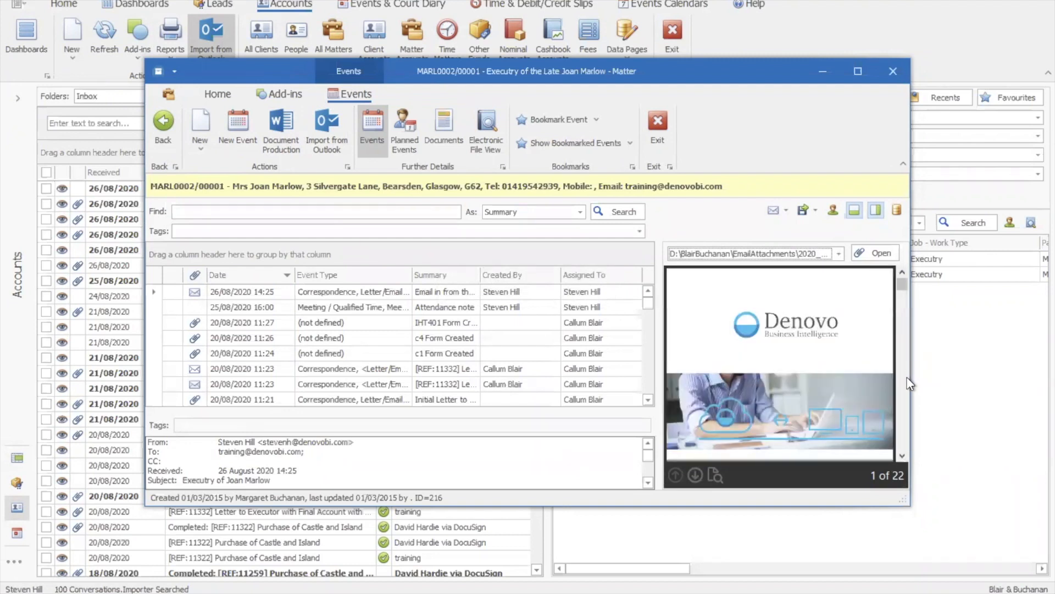
{"action": "scroll", "coordinate": [907, 385], "scroll_direction": "down", "scroll_amount": 8}
{"action": "scroll", "coordinate": [906, 388], "scroll_direction": "down", "scroll_amount": 10}
{"action": "scroll", "coordinate": [906, 387], "scroll_direction": "down", "scroll_amount": 10}
{"action": "left_click", "coordinate": [858, 71]}
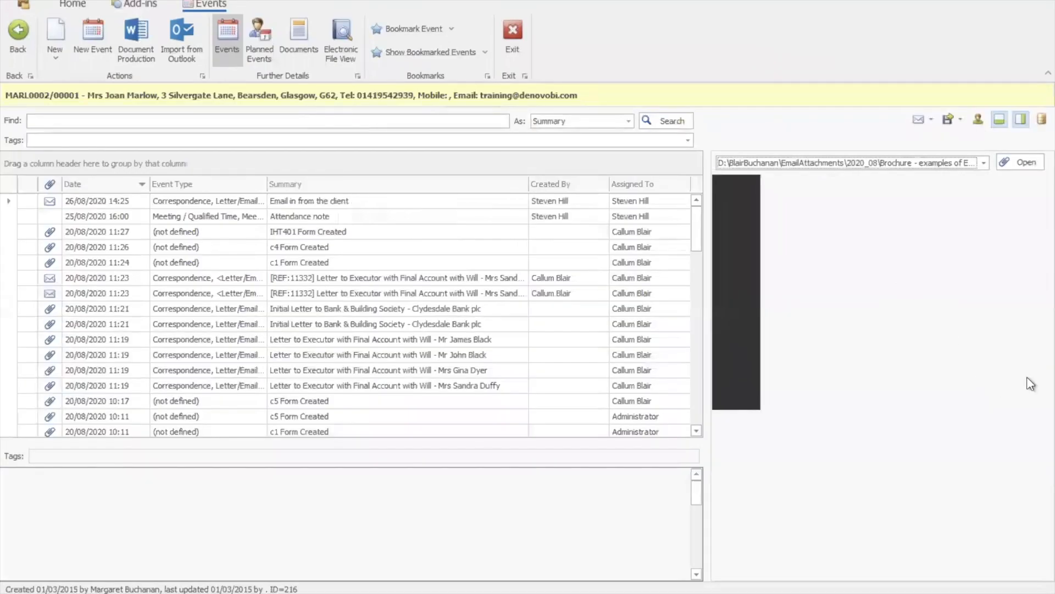
Read through the remaining pages of the previewed brochure and close the matter
{"action": "scroll", "coordinate": [1027, 428], "scroll_direction": "down", "scroll_amount": 5}
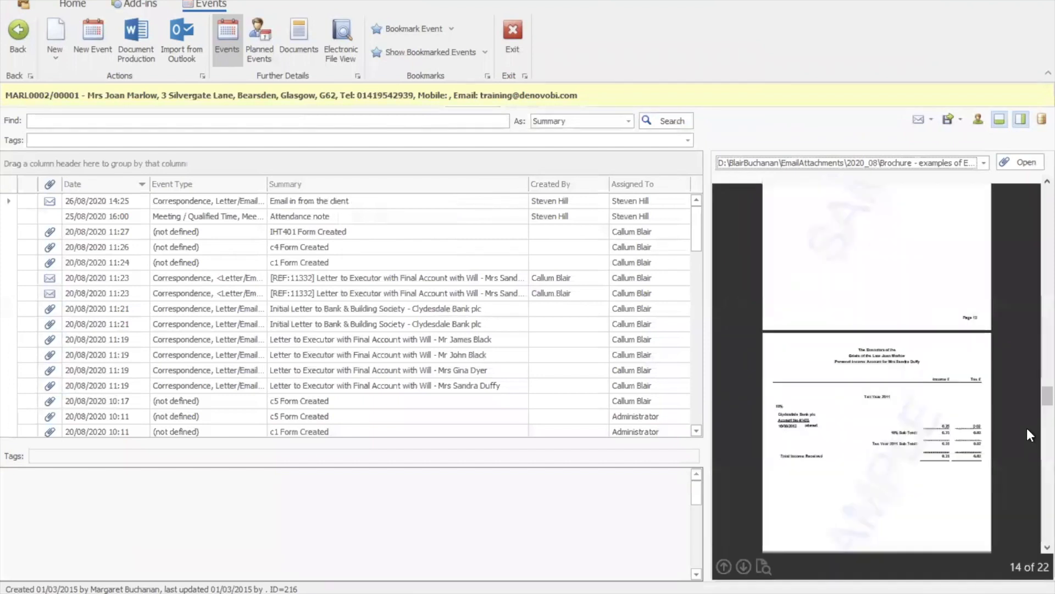
{"action": "scroll", "coordinate": [1028, 456], "scroll_direction": "down", "scroll_amount": 1}
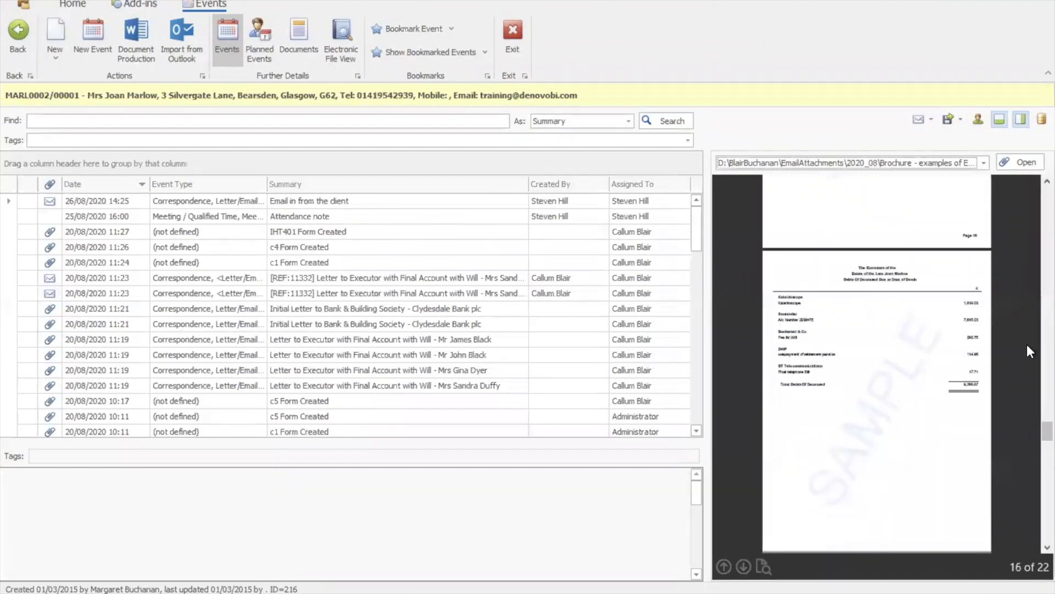
{"action": "scroll", "coordinate": [1027, 346], "scroll_direction": "up", "scroll_amount": 1}
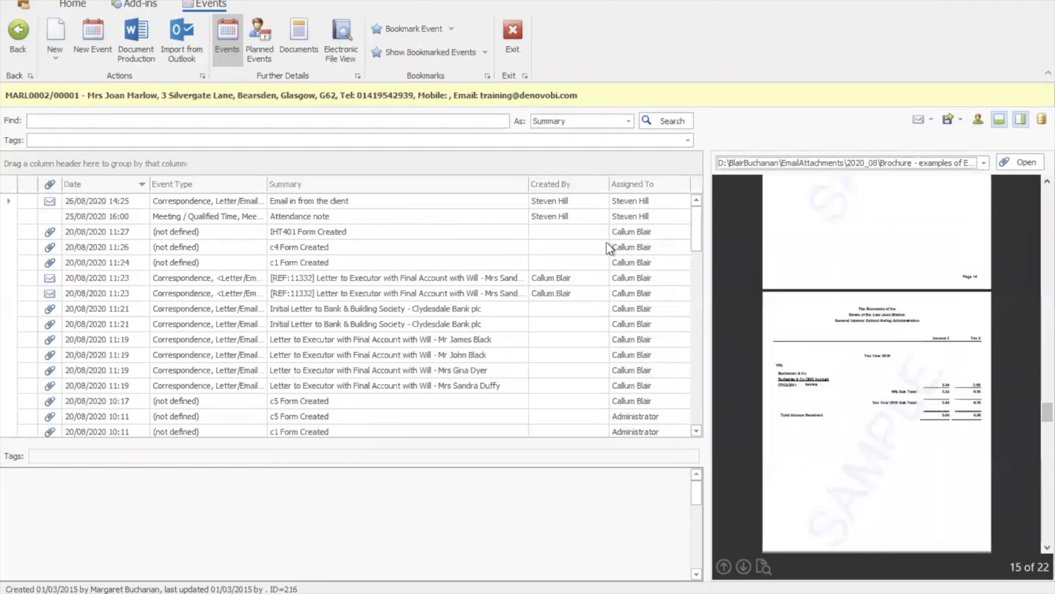
{"action": "left_click", "coordinate": [507, 32]}
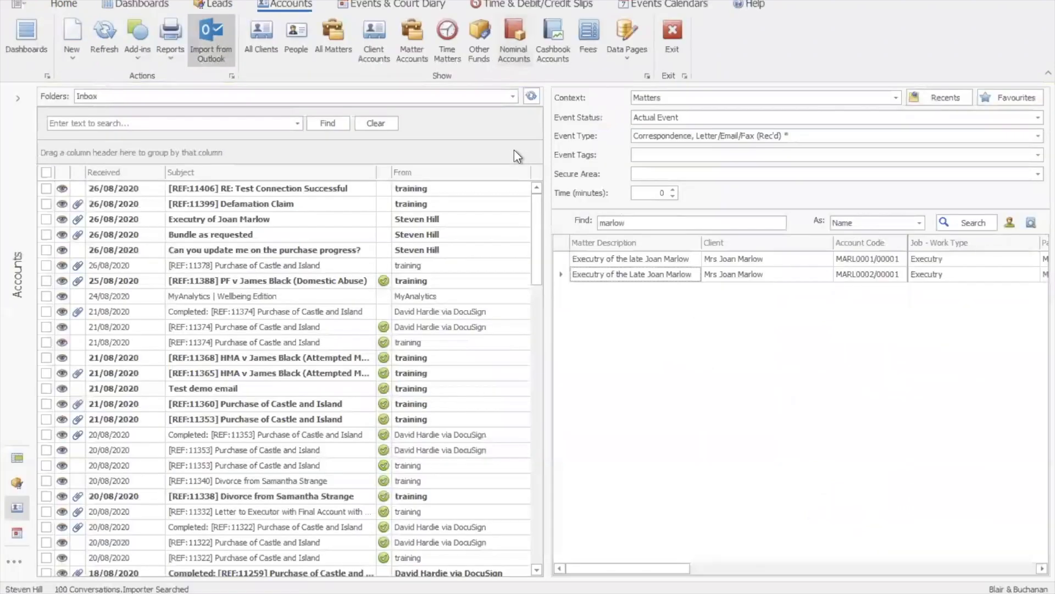
Switch the import context from matters to Leads and list the leads
{"action": "left_click", "coordinate": [895, 97]}
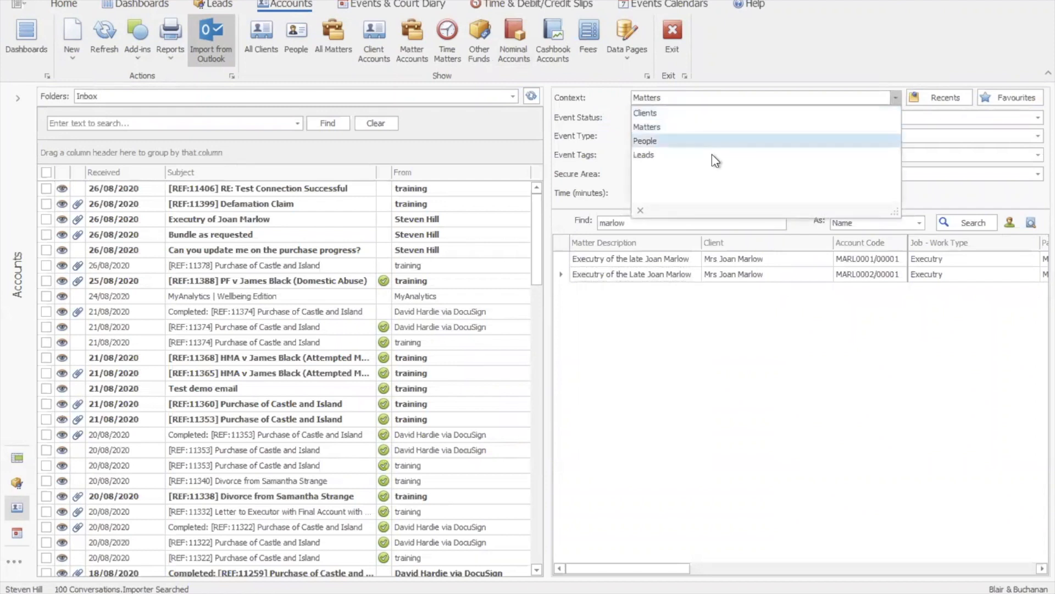
{"action": "left_click", "coordinate": [677, 154]}
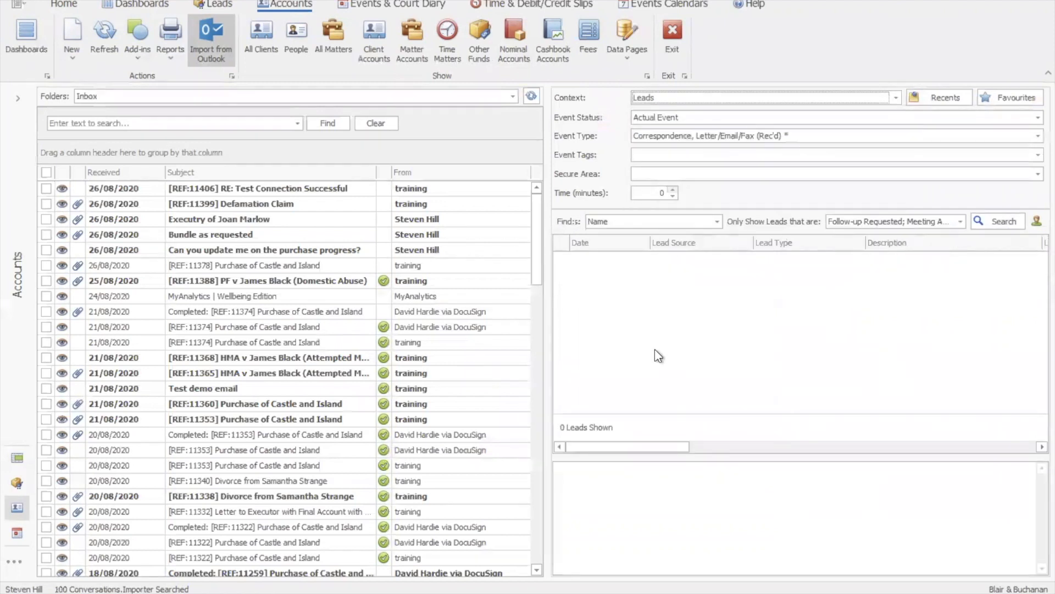
{"action": "left_click", "coordinate": [993, 221]}
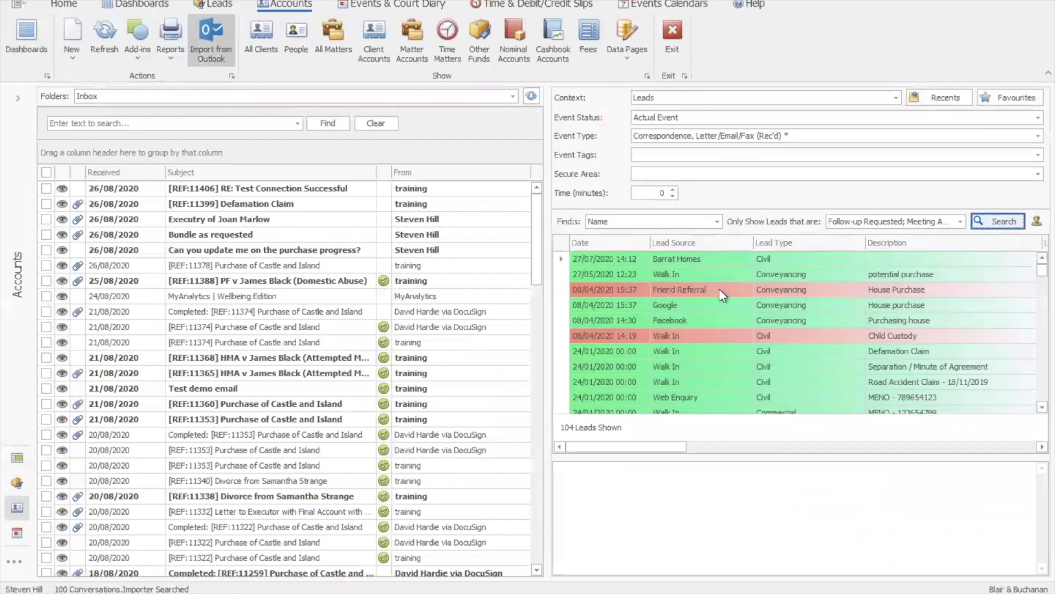
{"action": "left_click_drag", "start_coordinate": [639, 446], "coordinate": [612, 450]}
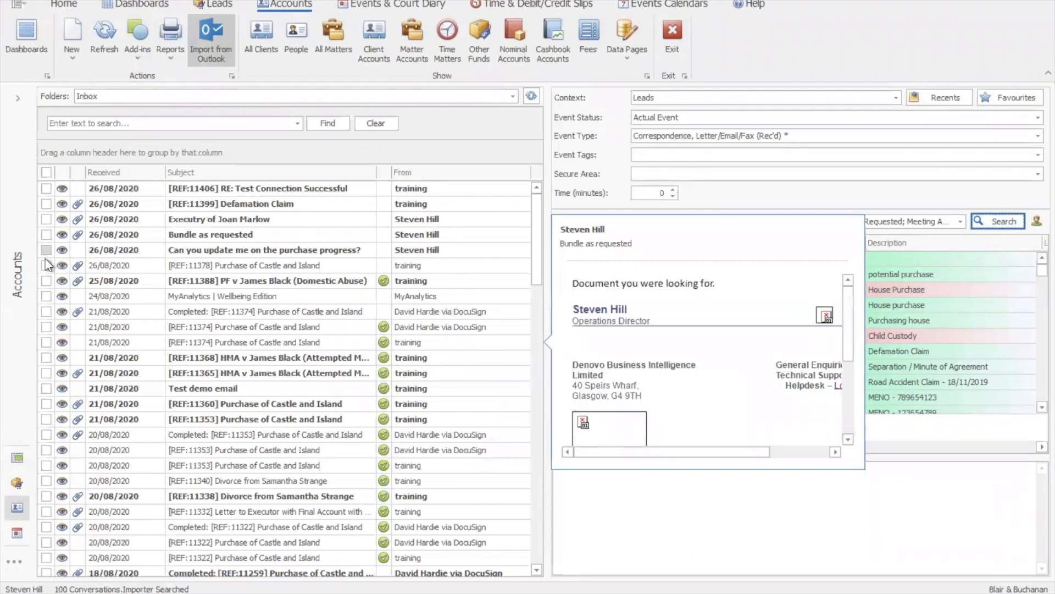
Import the Inbox email "Can you update me on the purchase progress?" into the Google house purchase lead, keeping its subject as the summary
{"action": "left_click", "coordinate": [46, 250]}
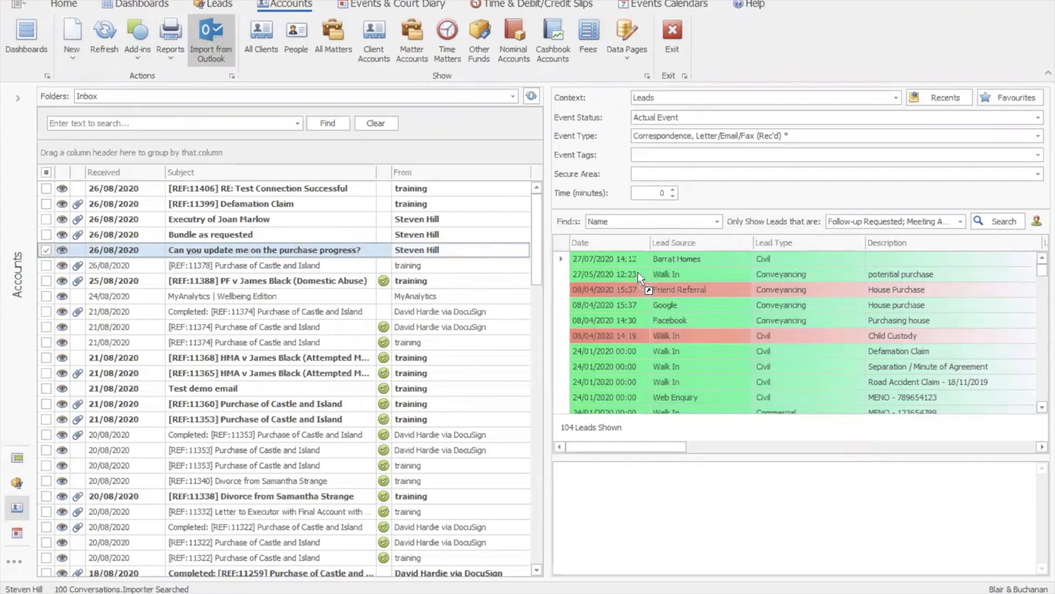
{"action": "left_click_drag", "start_coordinate": [625, 303], "coordinate": [624, 304]}
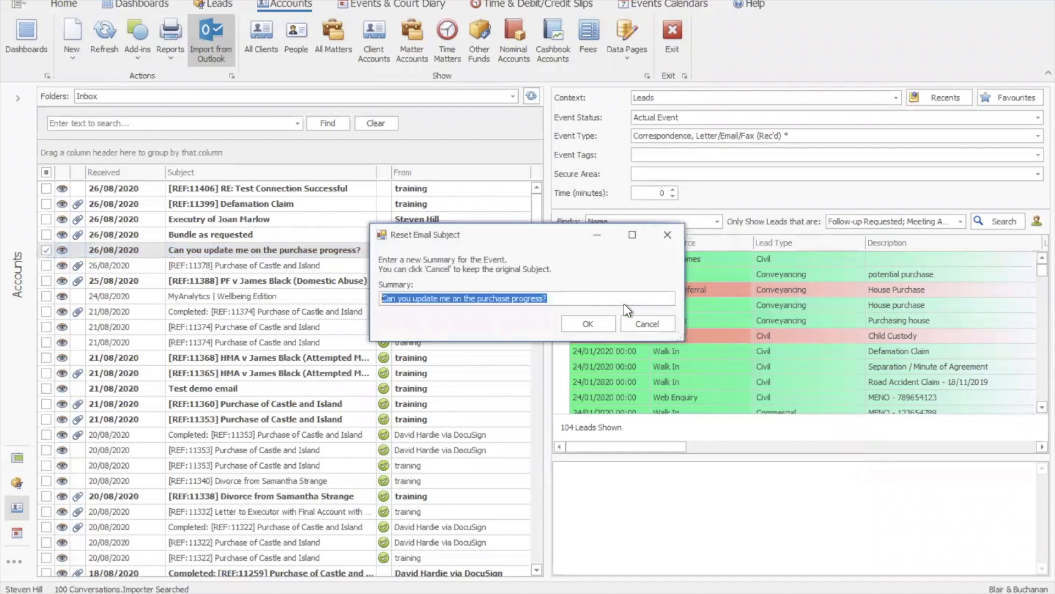
{"action": "left_click", "coordinate": [573, 323]}
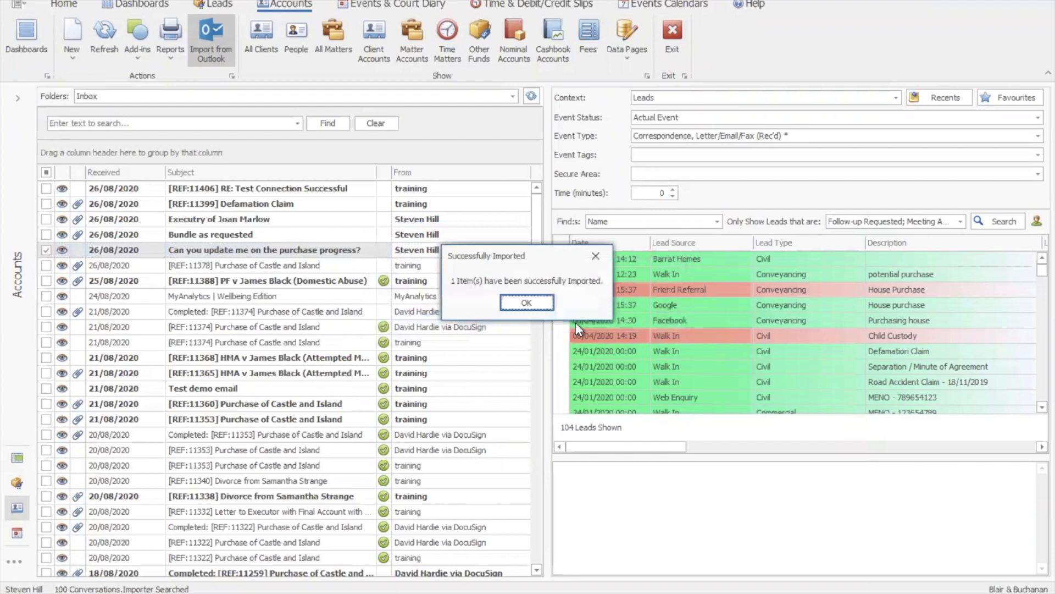
{"action": "left_click", "coordinate": [528, 302]}
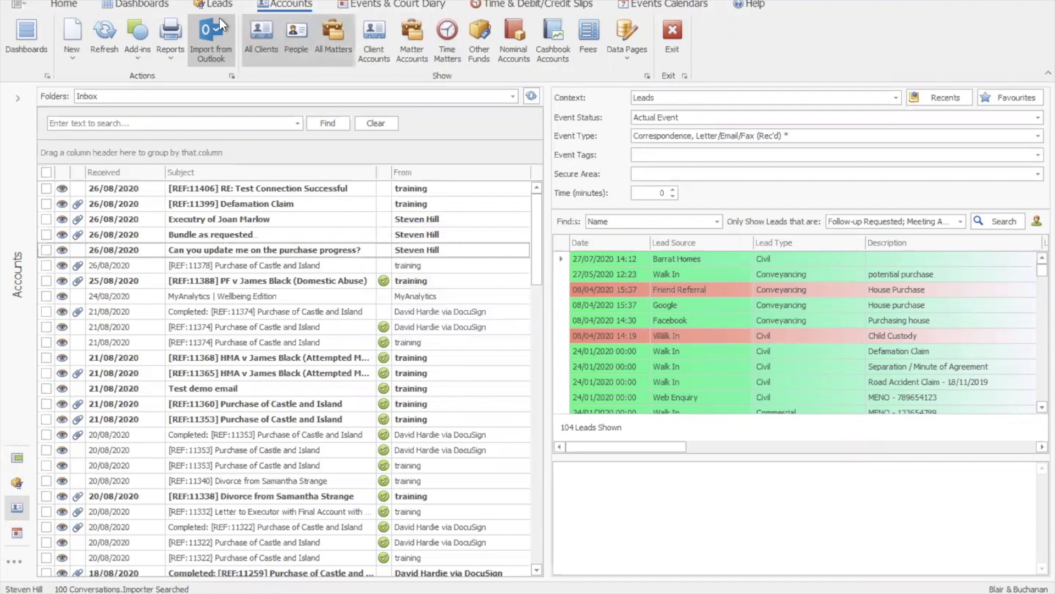
Go to the Leads area and open its Outlook email import
{"action": "left_click", "coordinate": [212, 5]}
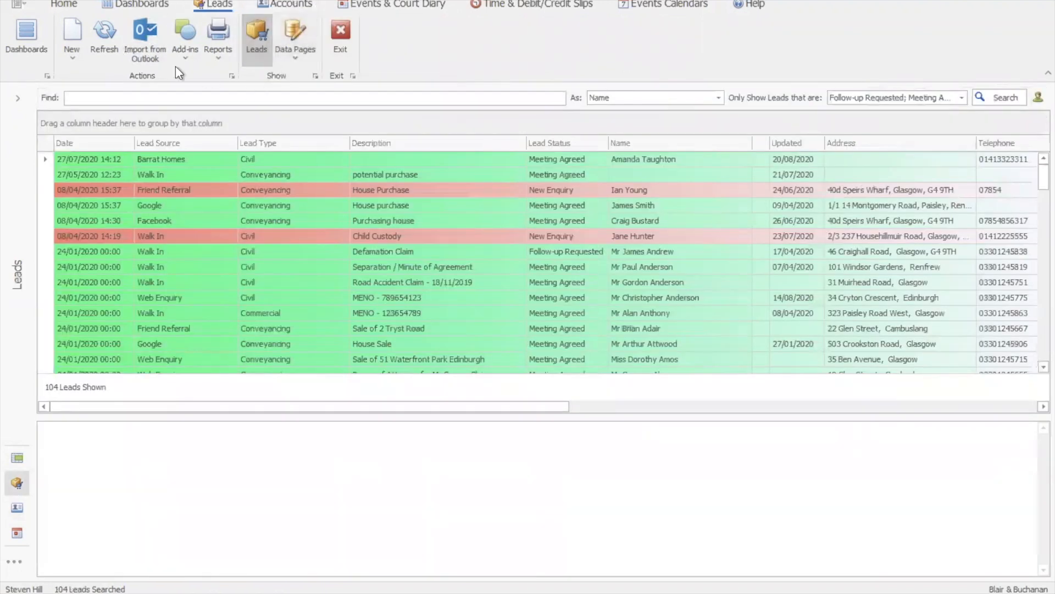
{"action": "left_click", "coordinate": [147, 47]}
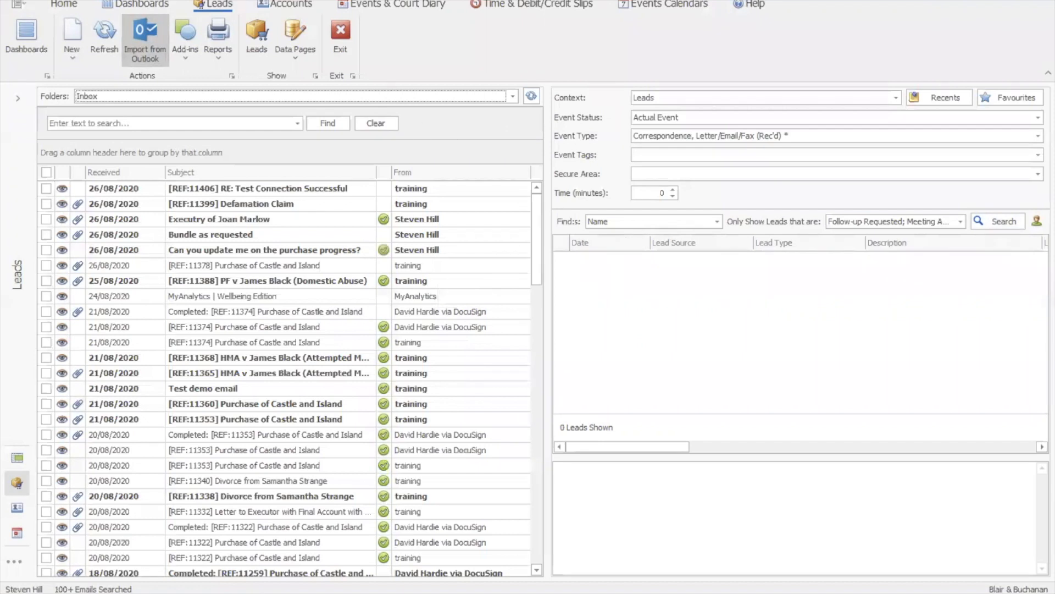
Return to Accounts and open the first divorce matter in the recent matters list
{"action": "left_click", "coordinate": [282, 7]}
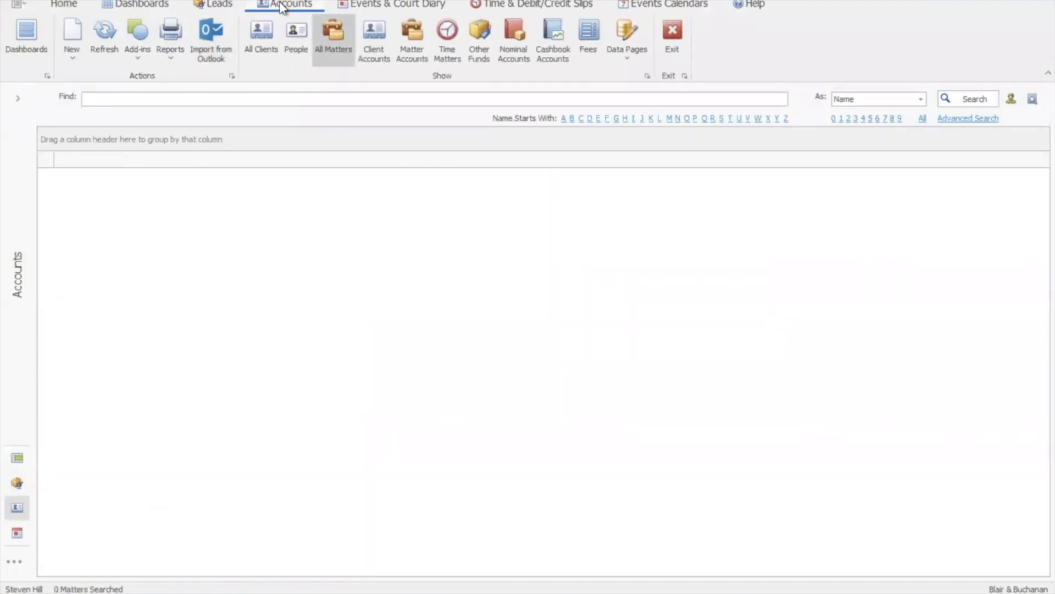
{"action": "left_click", "coordinate": [17, 98]}
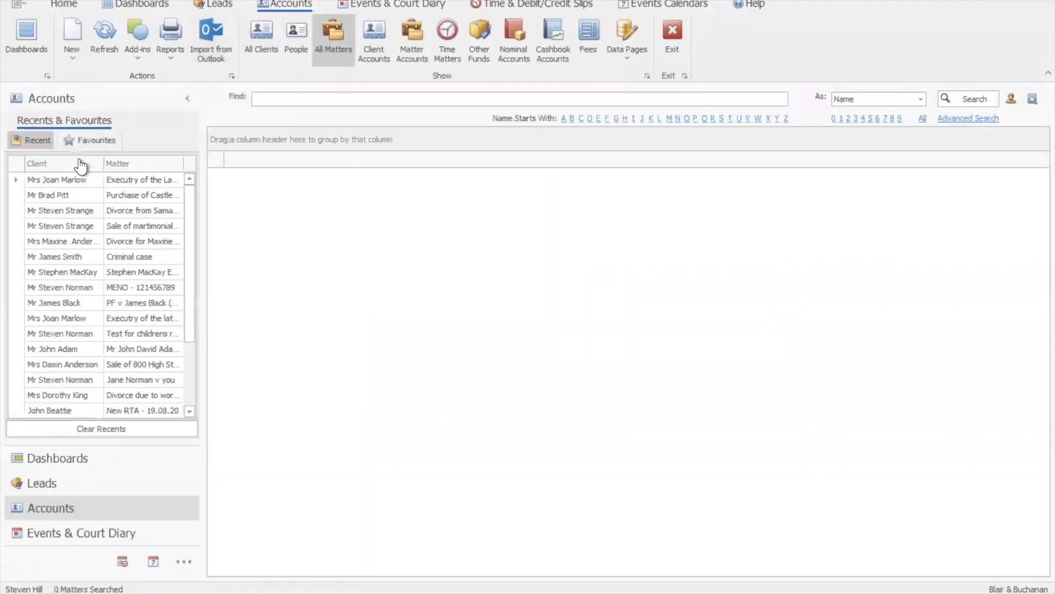
{"action": "left_click", "coordinate": [128, 210]}
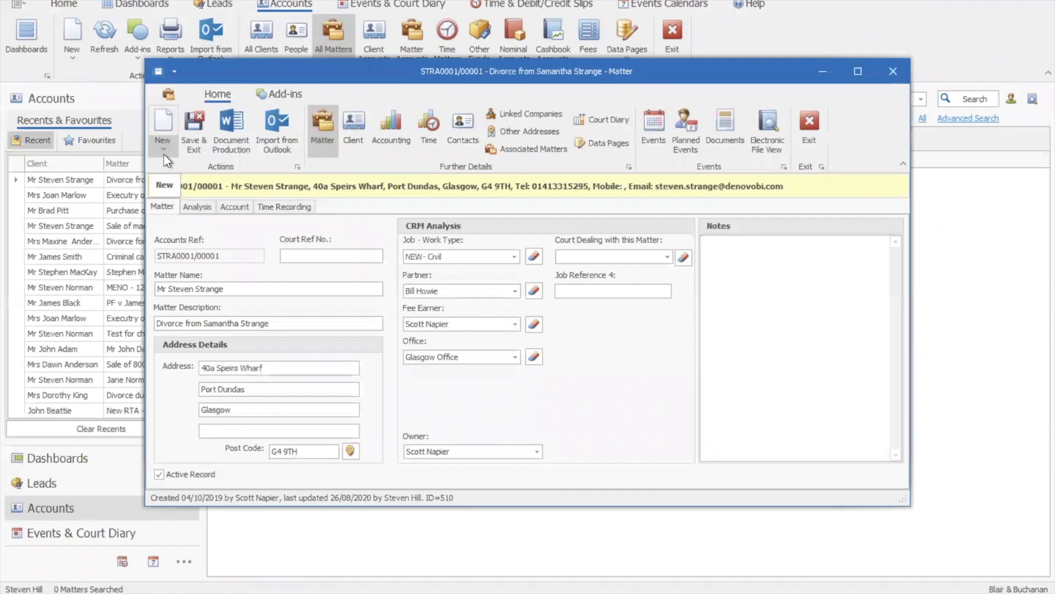
Start an Outlook import from the matter, select the "RE: Test Connection Successful" email and enable time posting
{"action": "left_click", "coordinate": [286, 146]}
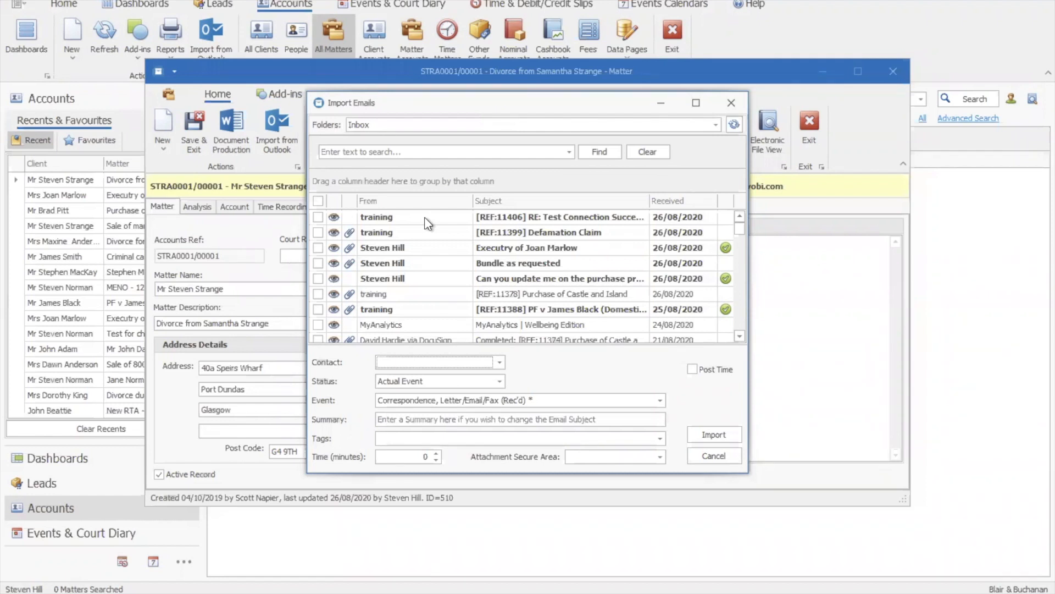
{"action": "left_click", "coordinate": [317, 217]}
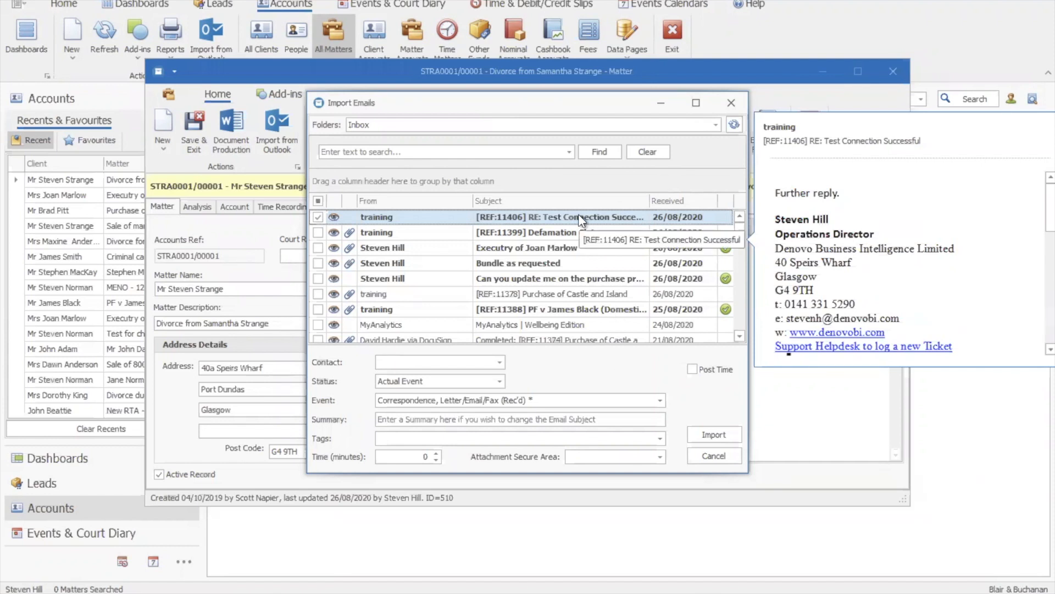
{"action": "left_click", "coordinate": [692, 369]}
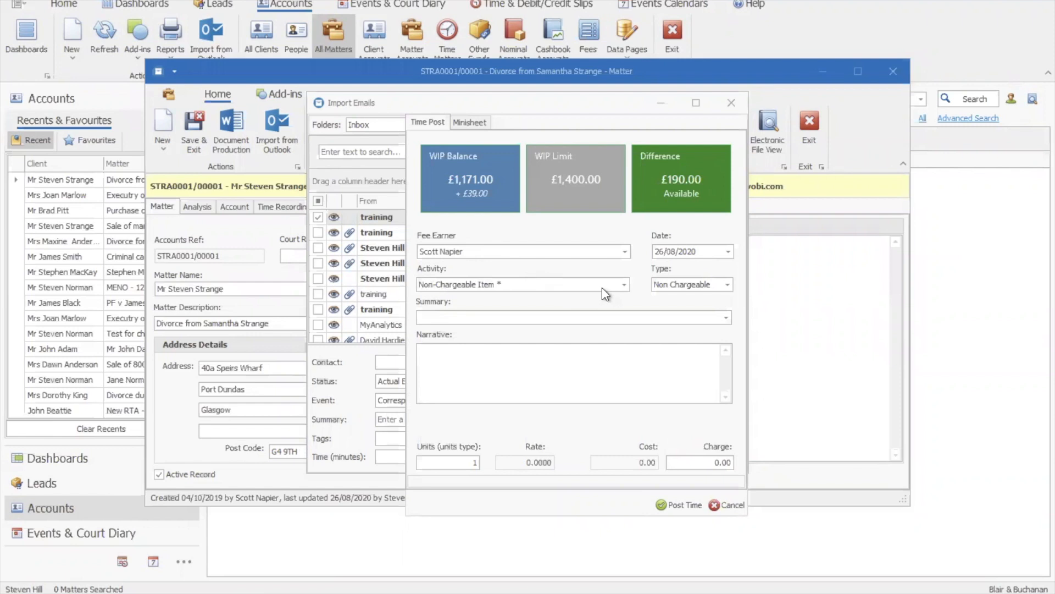
Post a Non-Chargeable Item time entry with the summary "email" and import the selected email into the matter
{"action": "left_click", "coordinate": [624, 284]}
{"action": "left_click_drag", "start_coordinate": [622, 333], "coordinate": [624, 284]}
{"action": "left_click", "coordinate": [624, 284]}
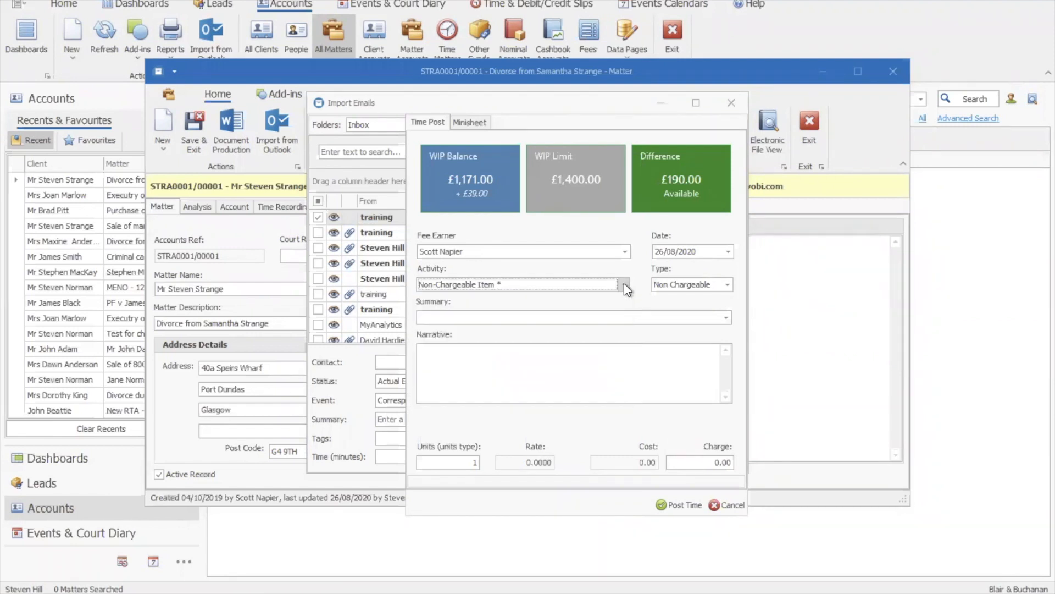
{"action": "left_click", "coordinate": [515, 316]}
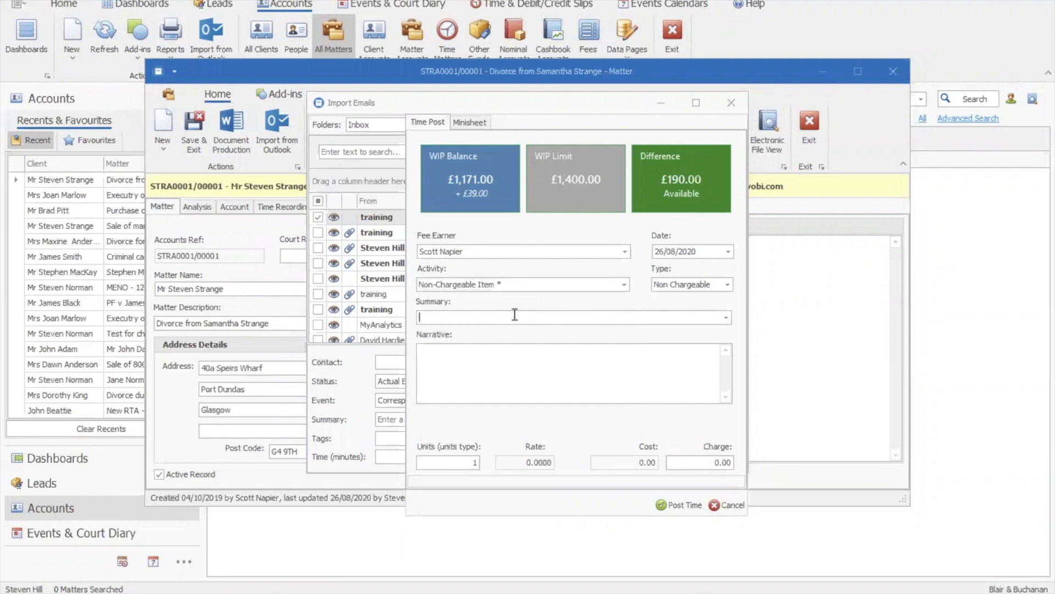
{"action": "type", "text": "emailo"}
{"action": "key", "text": "BackSpace"}
{"action": "key", "text": "Tab"}
{"action": "left_click", "coordinate": [678, 505]}
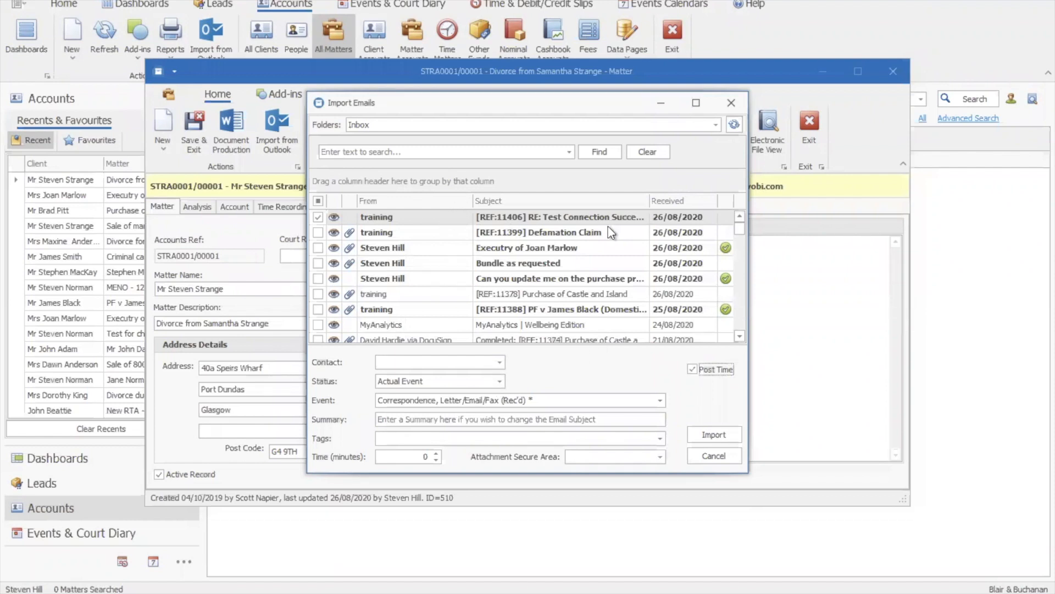
{"action": "left_click", "coordinate": [313, 217]}
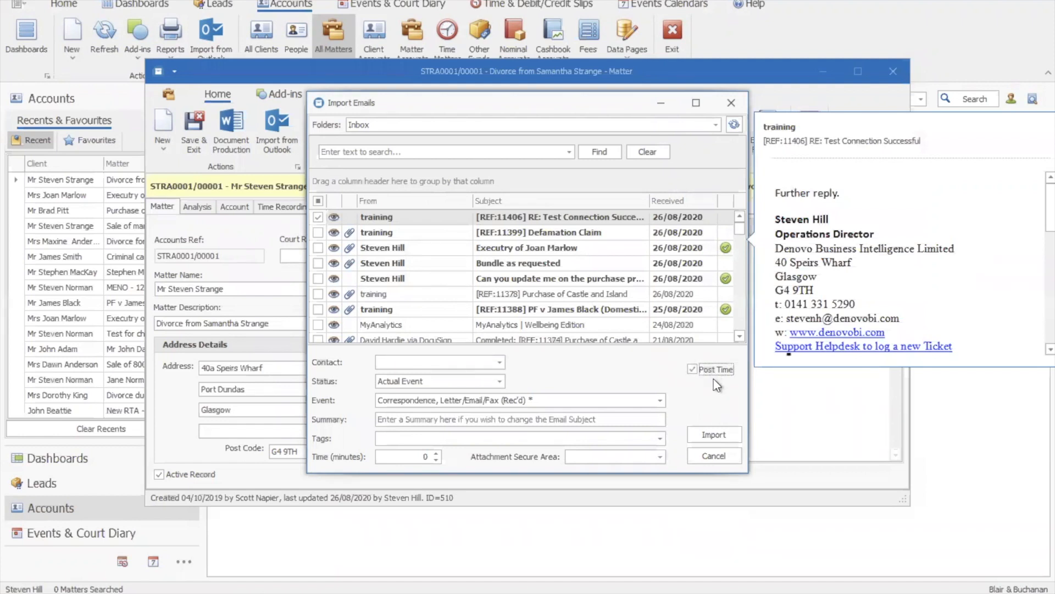
{"action": "left_click", "coordinate": [704, 434]}
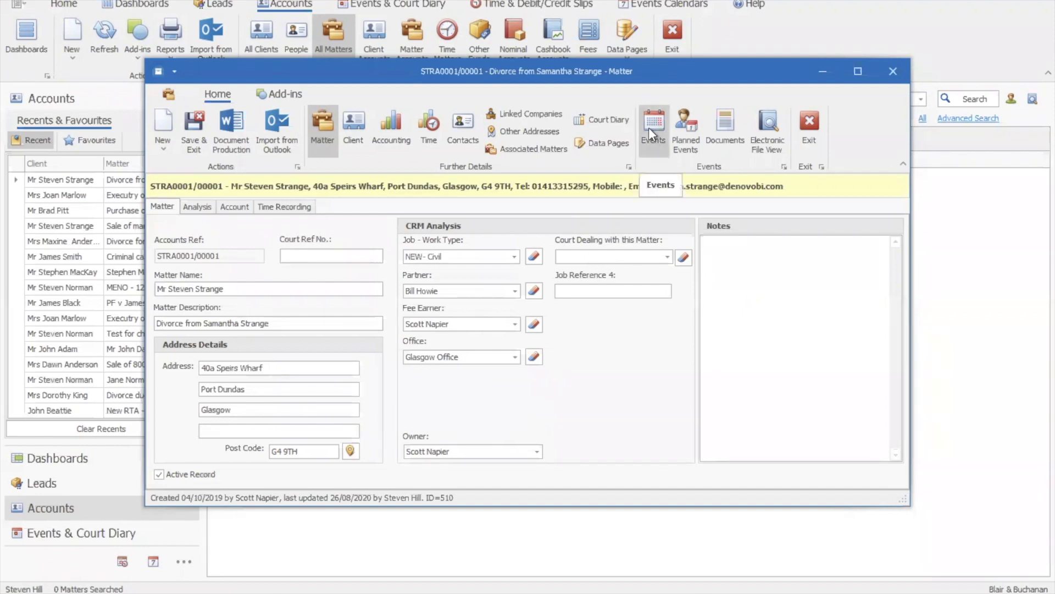
Reopen the matter's Outlook import and view the Sent Items and Conveyancing - Residential folders
{"action": "left_click", "coordinate": [270, 143]}
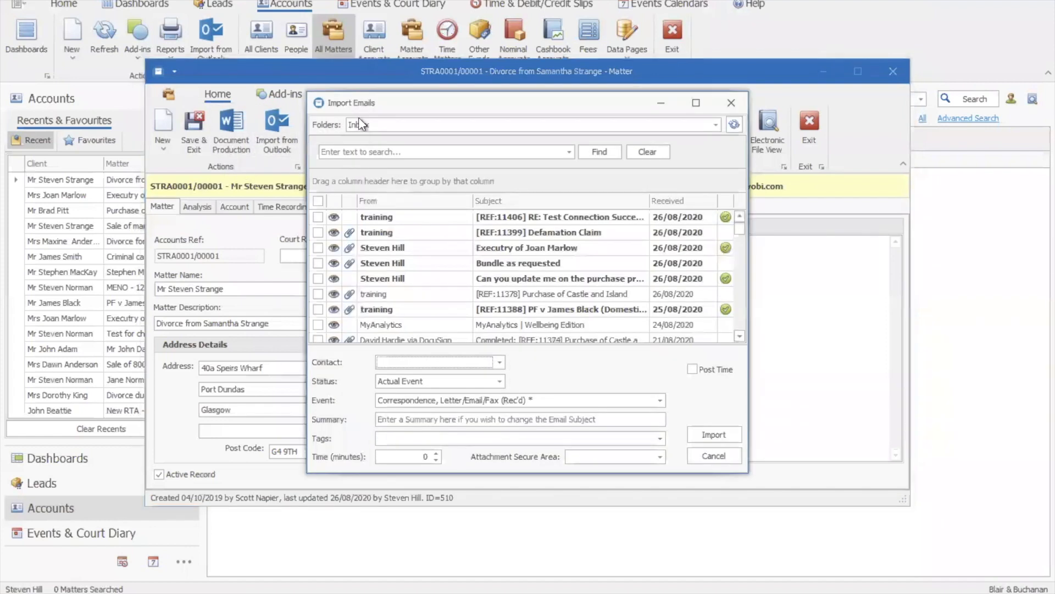
{"action": "left_click", "coordinate": [717, 124]}
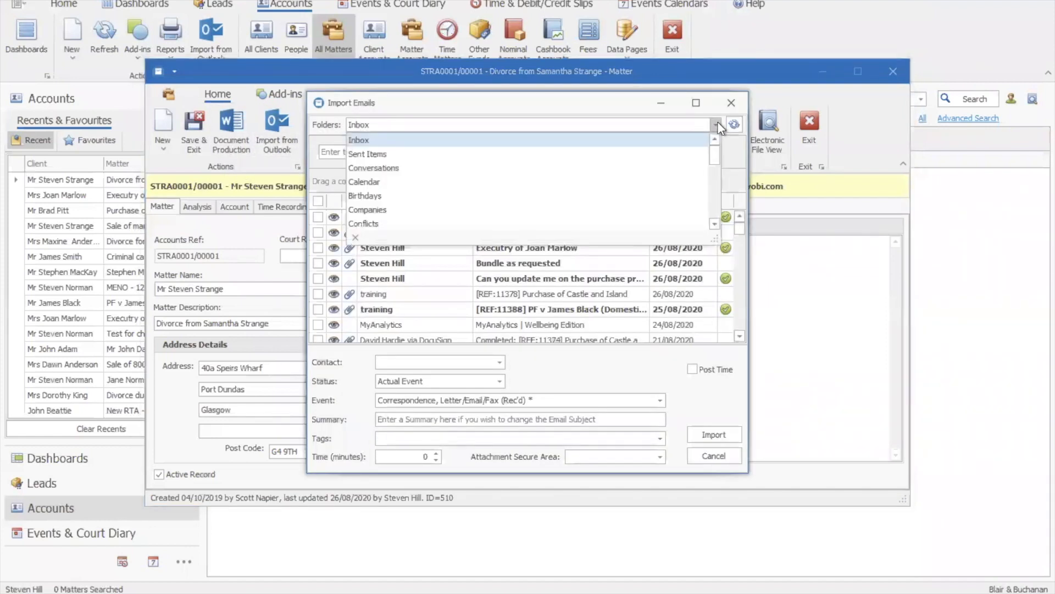
{"action": "left_click", "coordinate": [678, 154]}
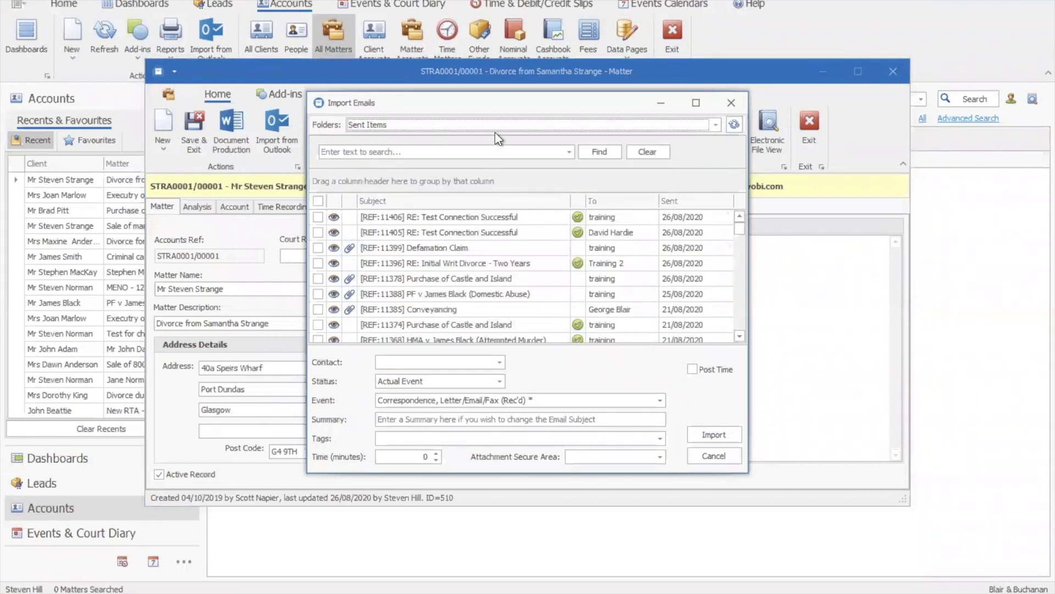
{"action": "left_click", "coordinate": [716, 124]}
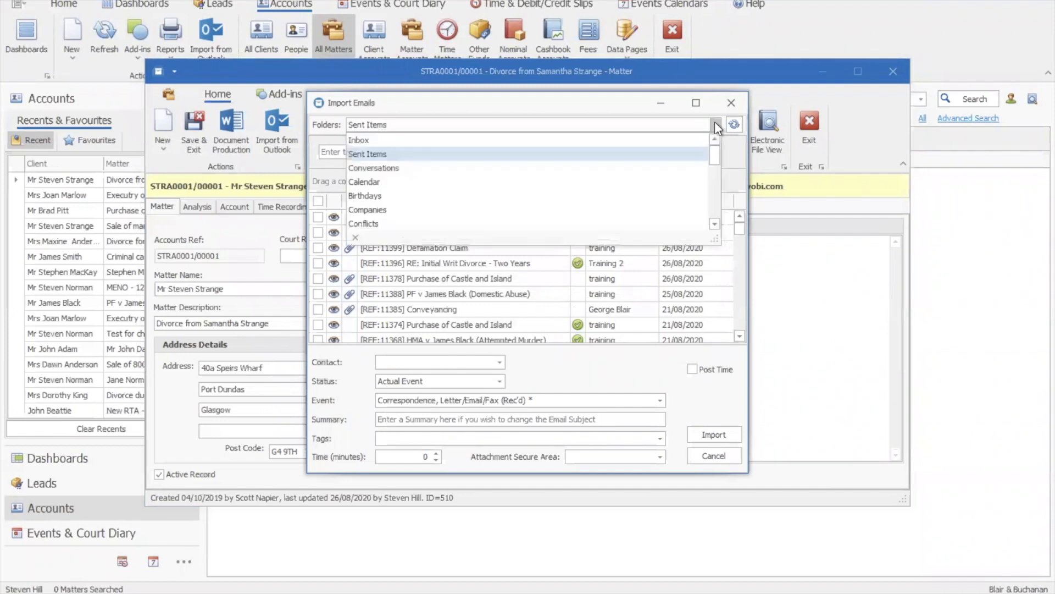
{"action": "scroll", "coordinate": [718, 207], "scroll_direction": "down", "scroll_amount": 3}
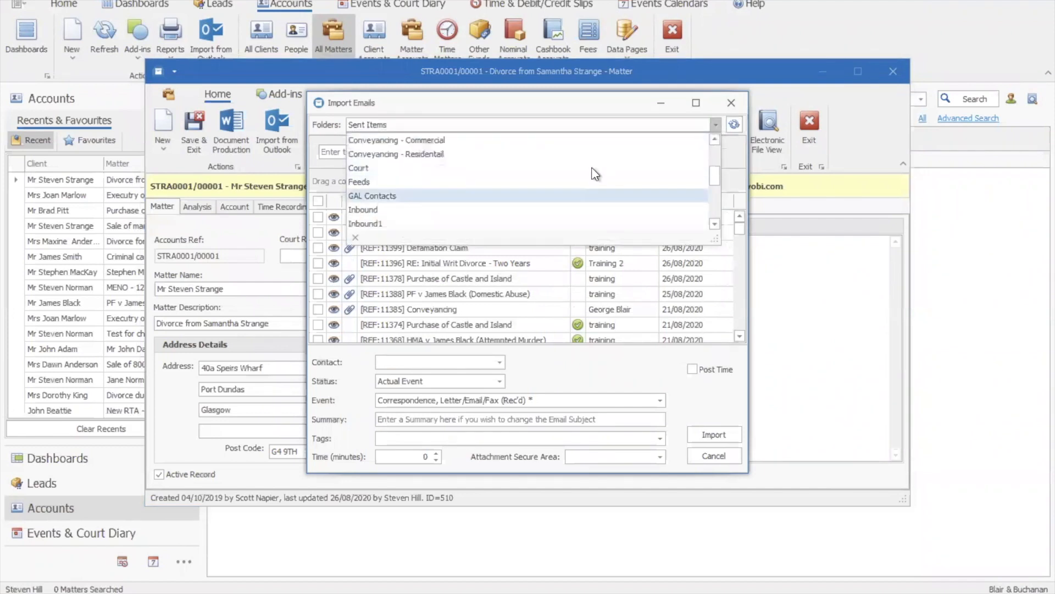
{"action": "left_click", "coordinate": [585, 157]}
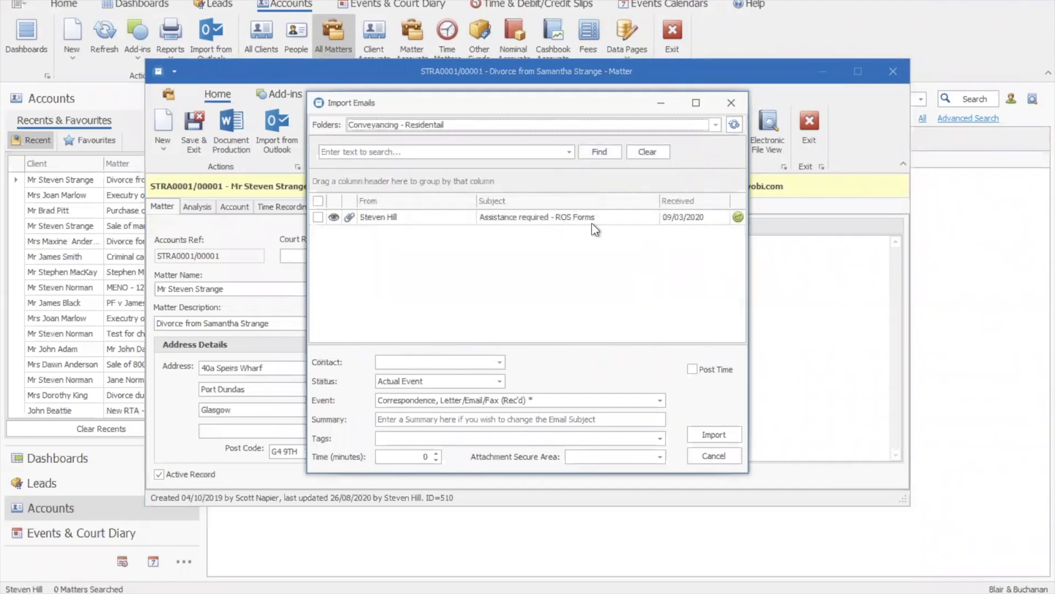
View the Conveyancing - Commercial and Court folders, return to the Inbox and cancel the import
{"action": "left_click", "coordinate": [716, 125]}
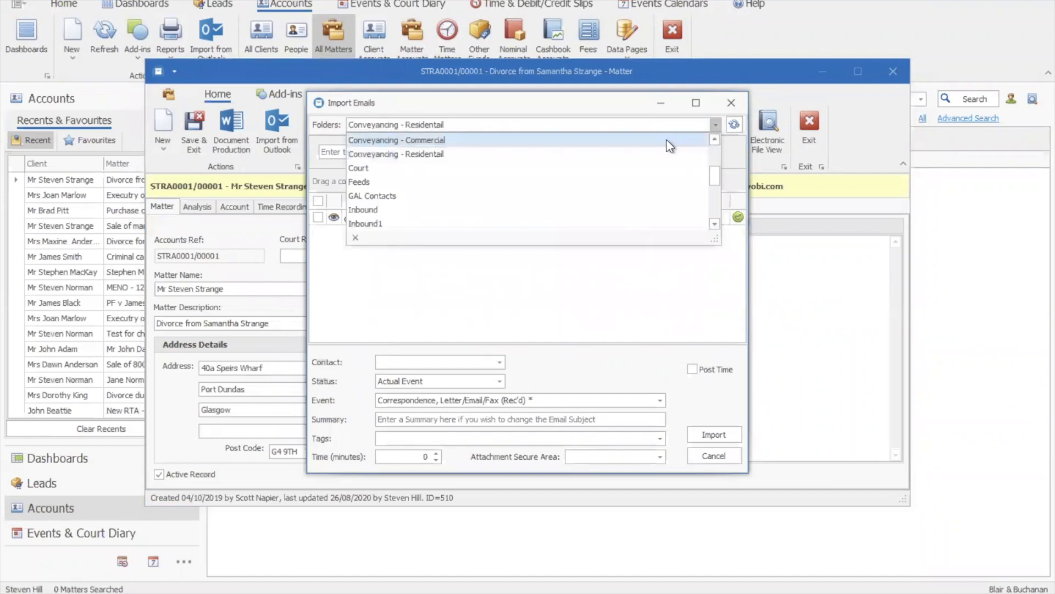
{"action": "left_click", "coordinate": [667, 140]}
{"action": "left_click", "coordinate": [717, 125]}
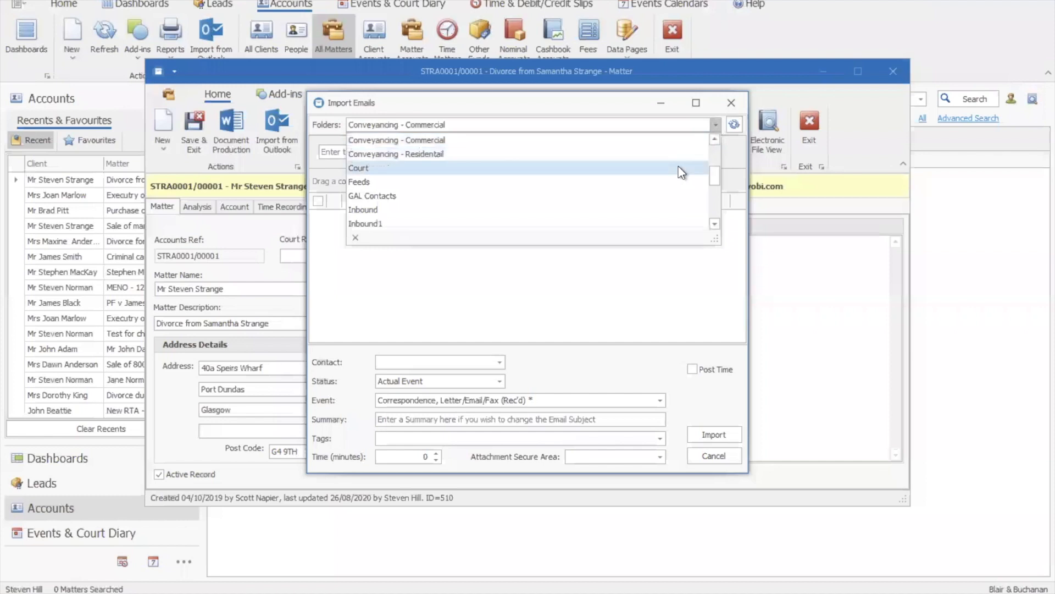
{"action": "left_click", "coordinate": [678, 166]}
{"action": "left_click", "coordinate": [715, 125]}
{"action": "scroll", "coordinate": [713, 142], "scroll_direction": "up", "scroll_amount": 5}
{"action": "left_click", "coordinate": [679, 145]}
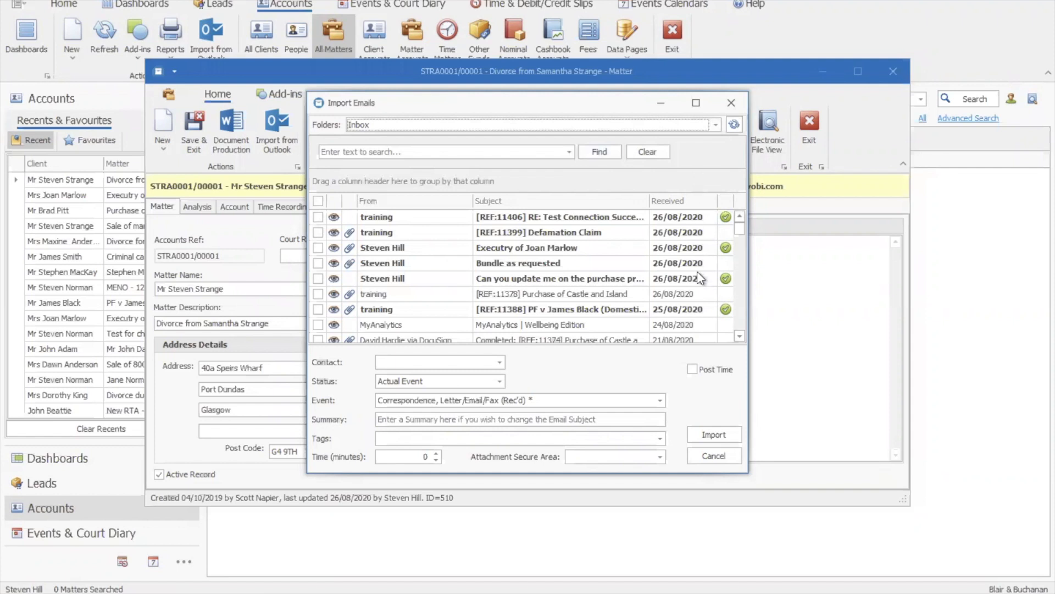
{"action": "left_click", "coordinate": [707, 459]}
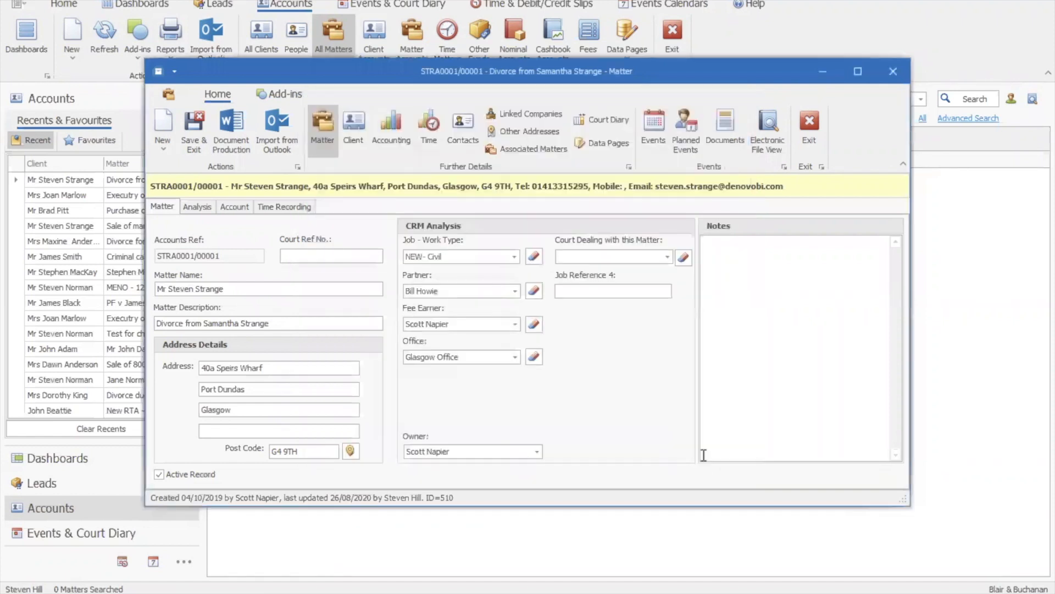
Open the matter's events list, maximise the window and read through the preview of the Court forms event from 21/08/2020 12:47
{"action": "left_click", "coordinate": [653, 126]}
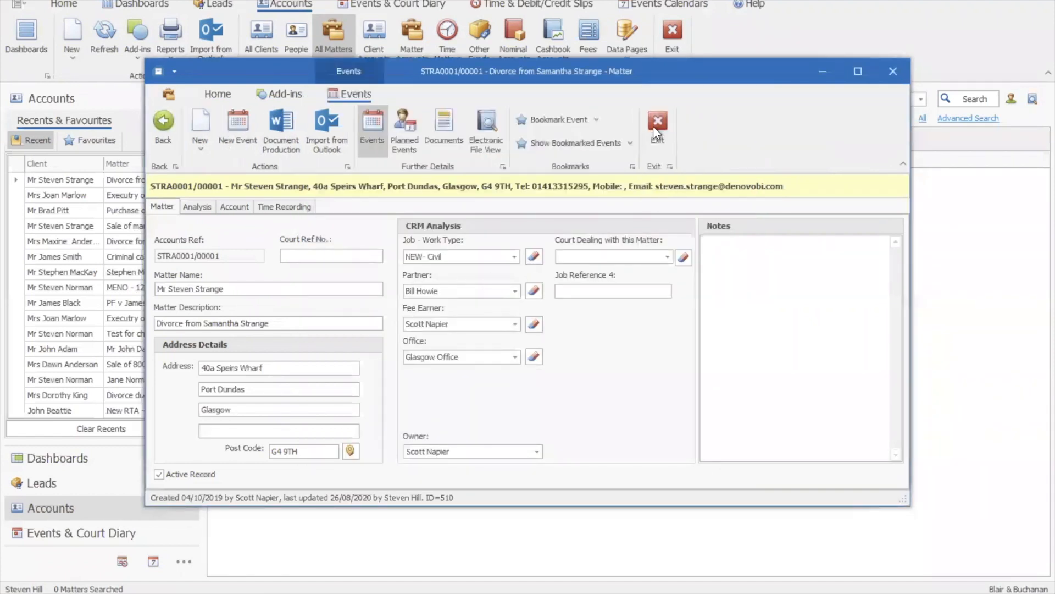
{"action": "left_click", "coordinate": [858, 71]}
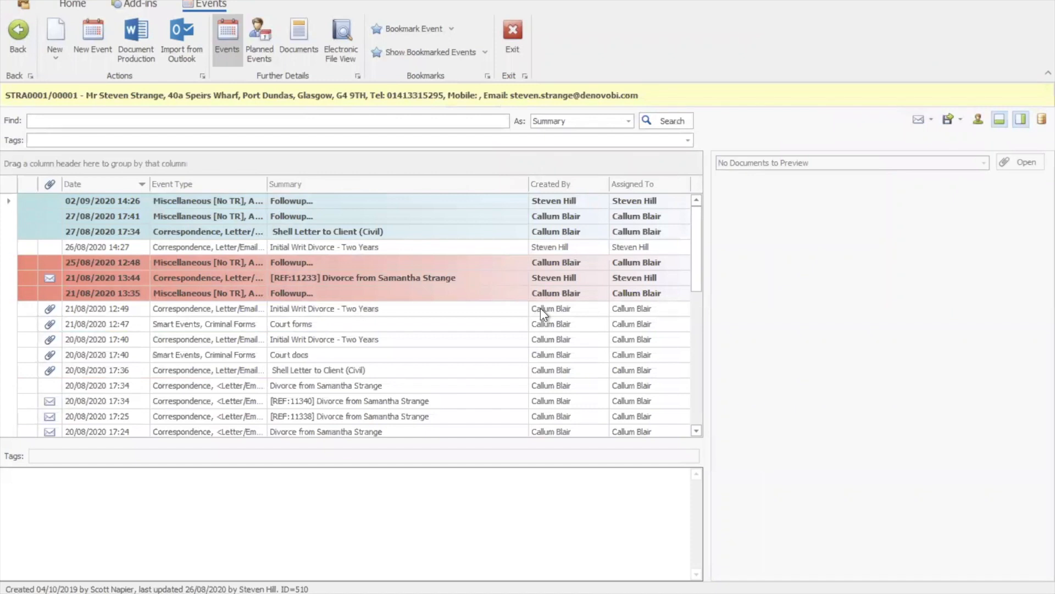
{"action": "left_click", "coordinate": [285, 327]}
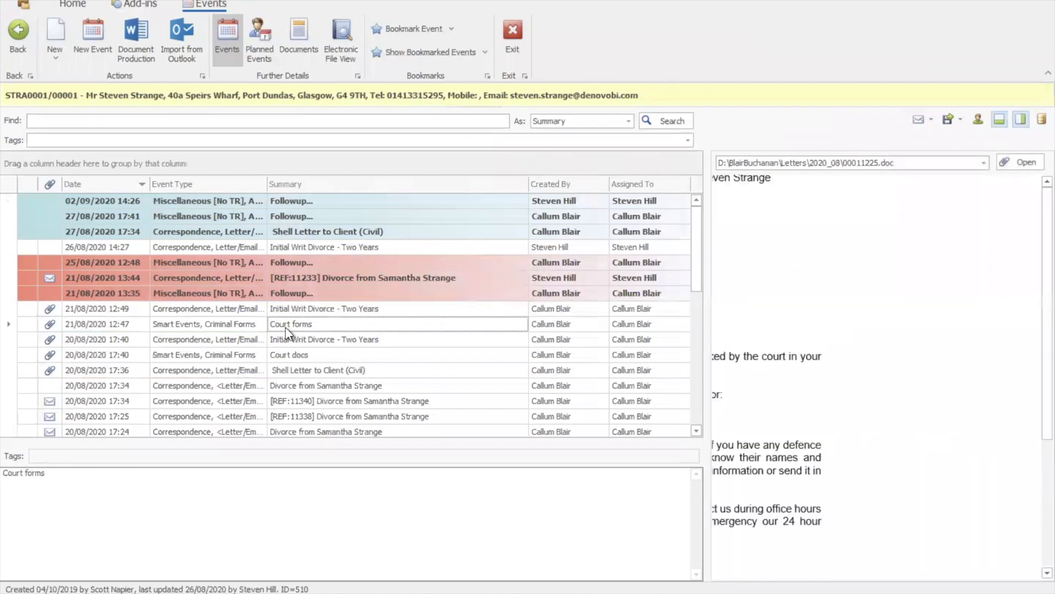
{"action": "scroll", "coordinate": [1029, 466], "scroll_direction": "down", "scroll_amount": 3}
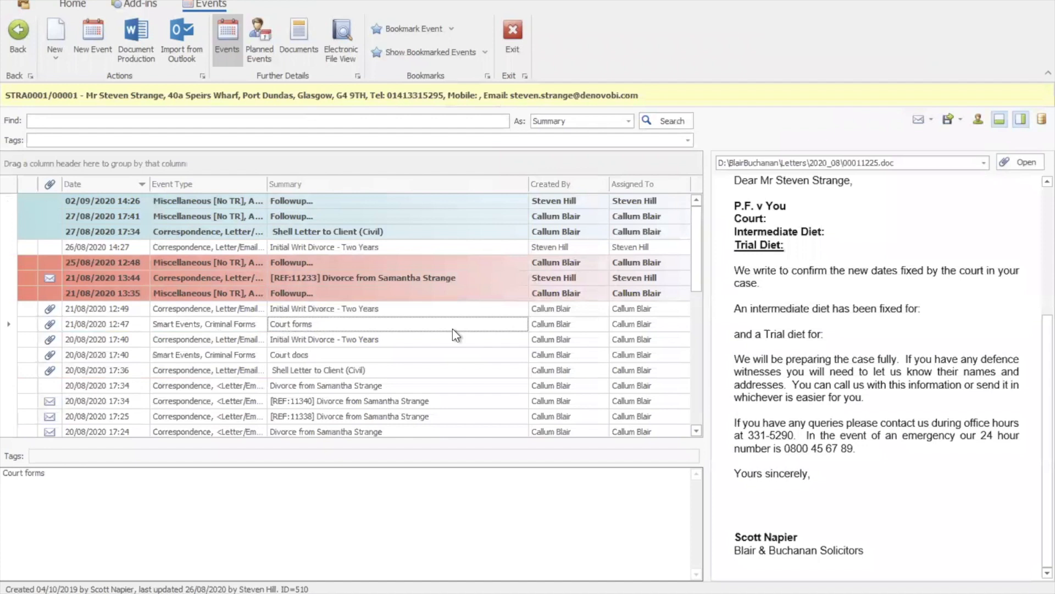
Review the email options and detail text of the Court forms event, and view the details of the unattached email event from 20/08/2020 17:34
{"action": "right_click", "coordinate": [303, 328]}
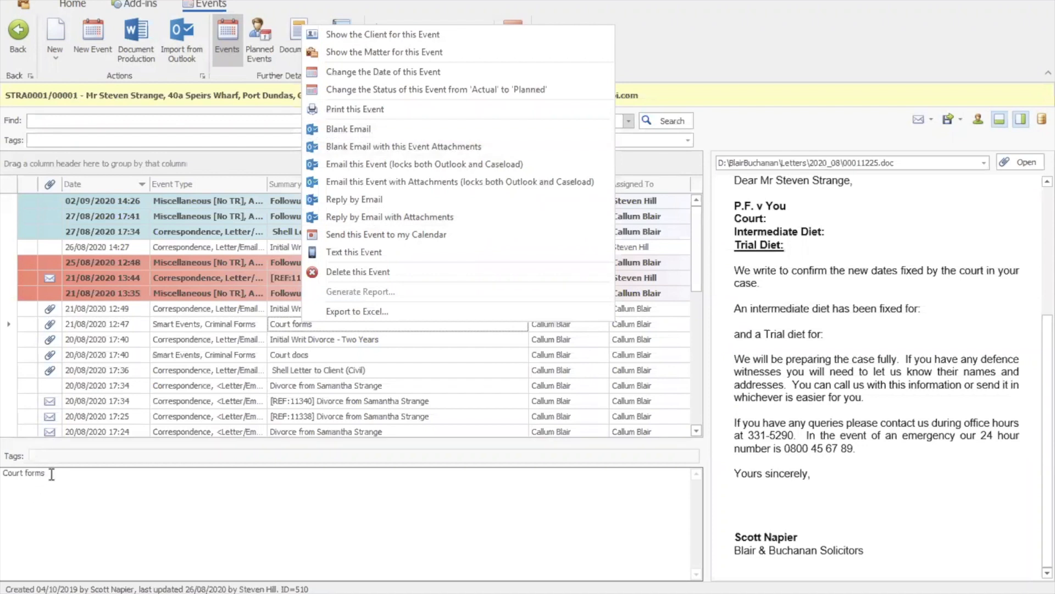
{"action": "left_click_drag", "start_coordinate": [51, 474], "coordinate": [5, 475]}
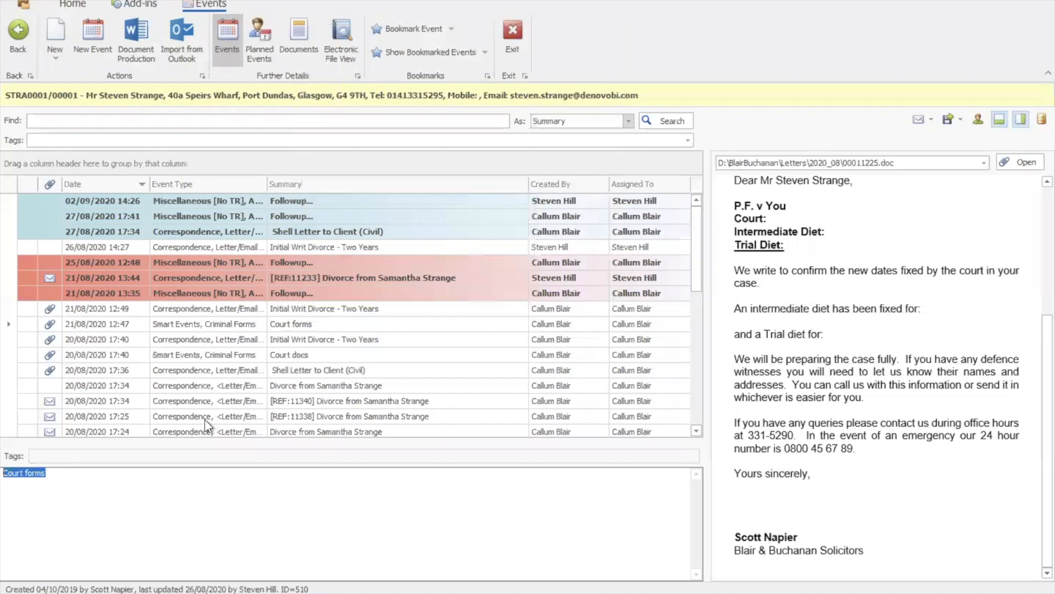
{"action": "left_click", "coordinate": [291, 370]}
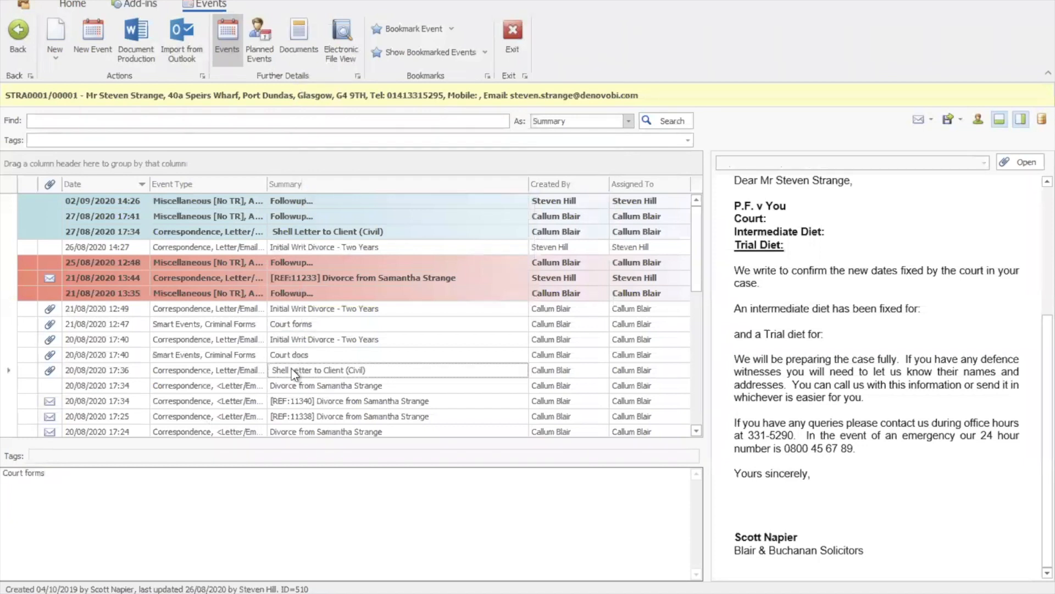
{"action": "left_click", "coordinate": [293, 386]}
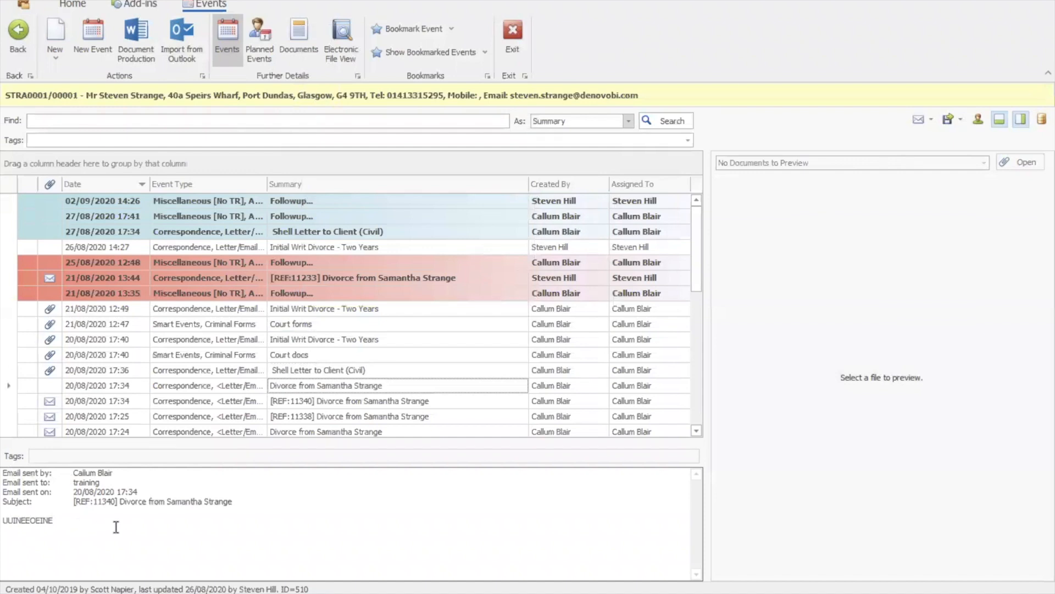
Create a blank email from the 20/08/2020 17:34 event to the second matter contact and the client contact, accepting the suggested event summary
{"action": "right_click", "coordinate": [321, 384]}
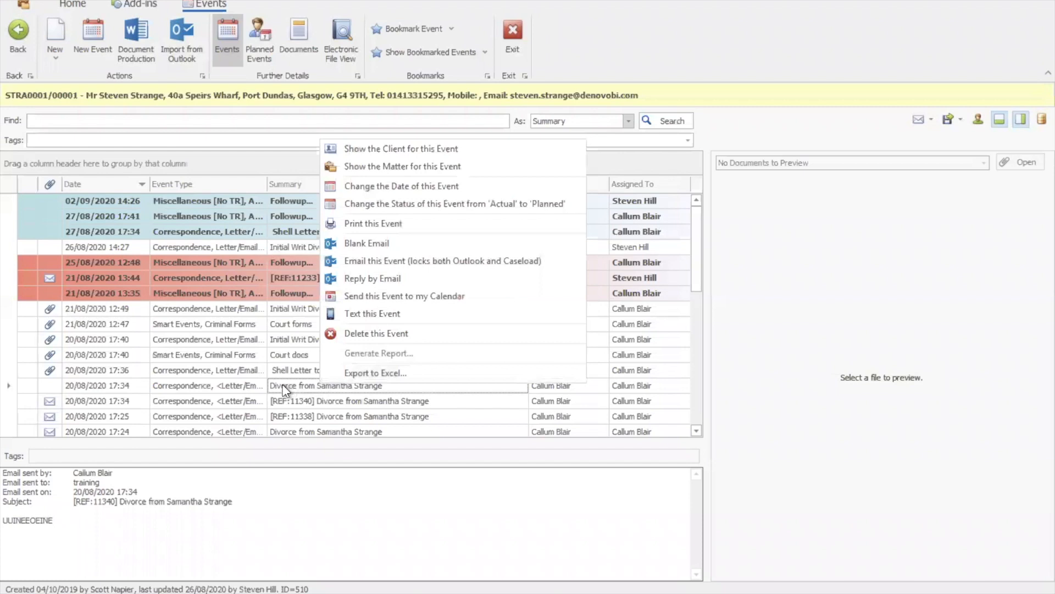
{"action": "left_click", "coordinate": [414, 248]}
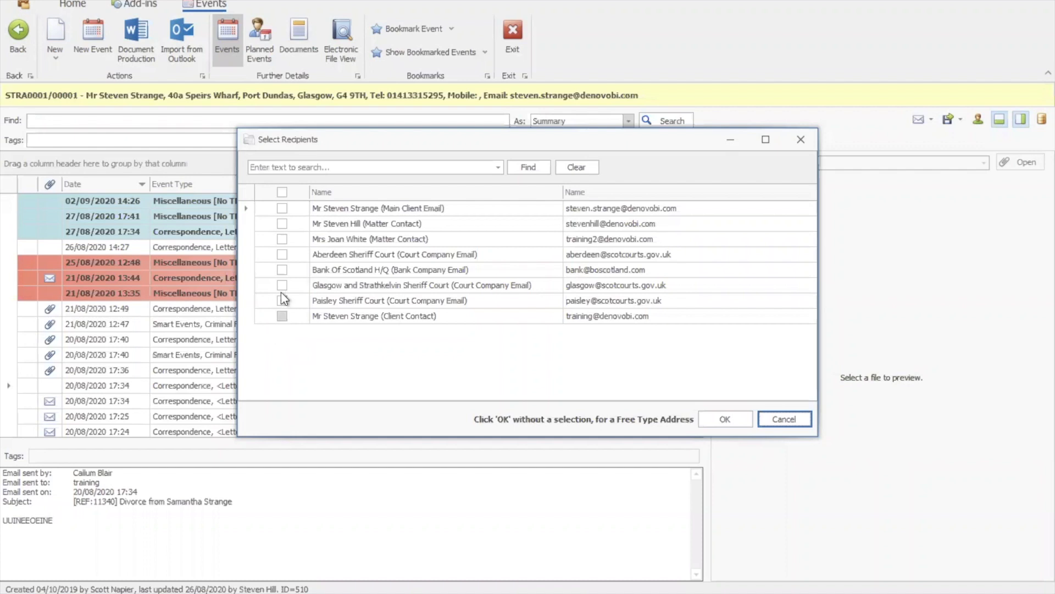
{"action": "left_click", "coordinate": [282, 239]}
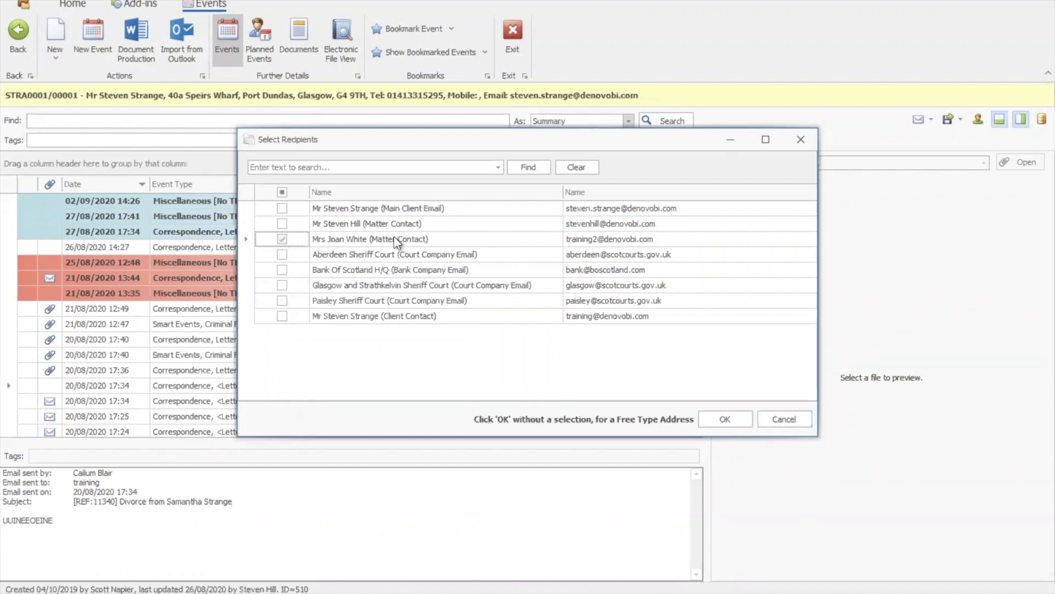
{"action": "left_click", "coordinate": [282, 315]}
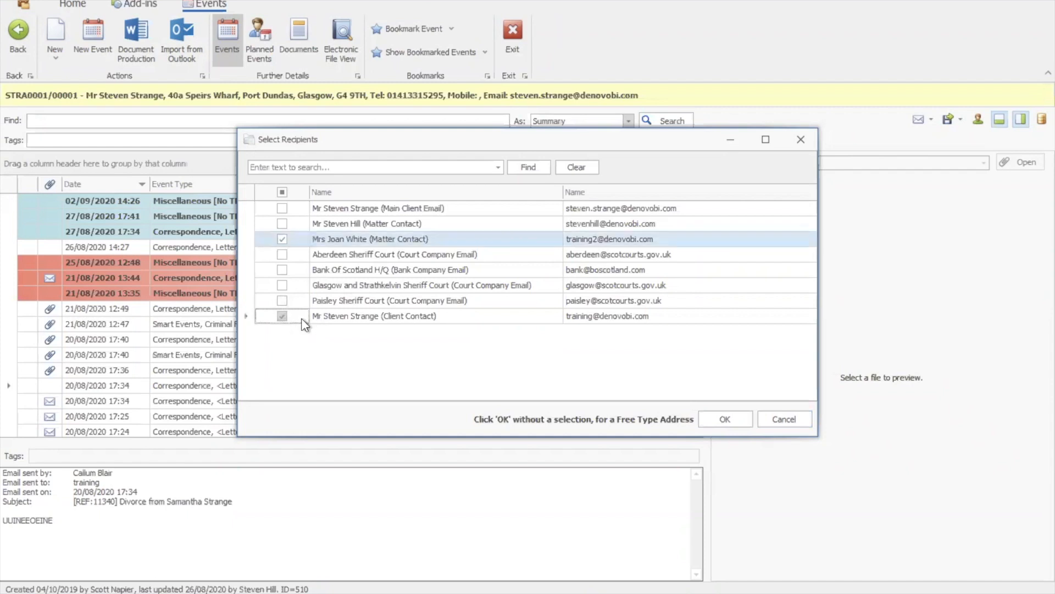
{"action": "left_click", "coordinate": [725, 419]}
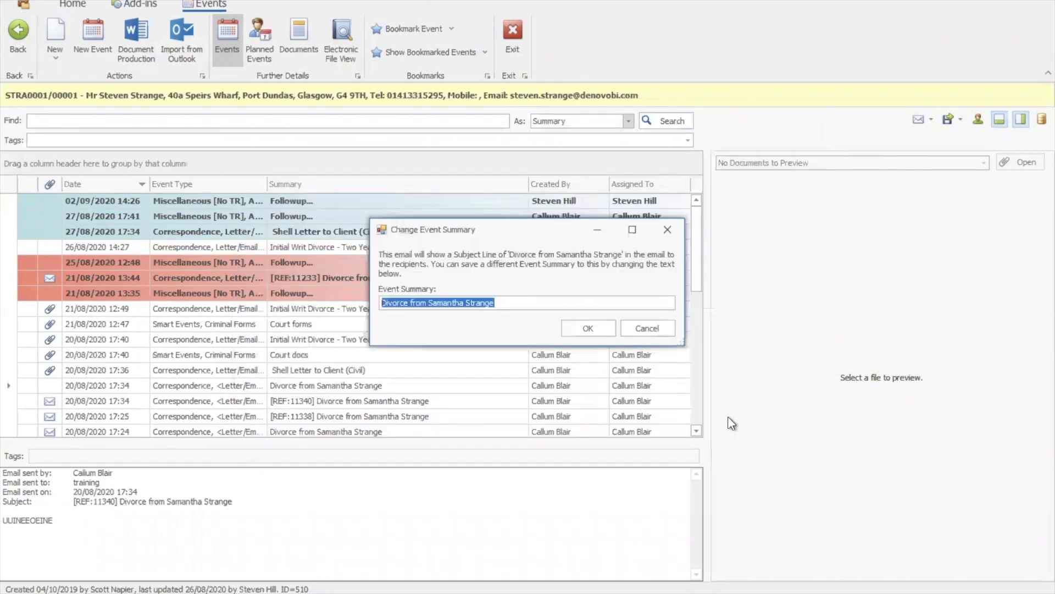
{"action": "left_click", "coordinate": [585, 328]}
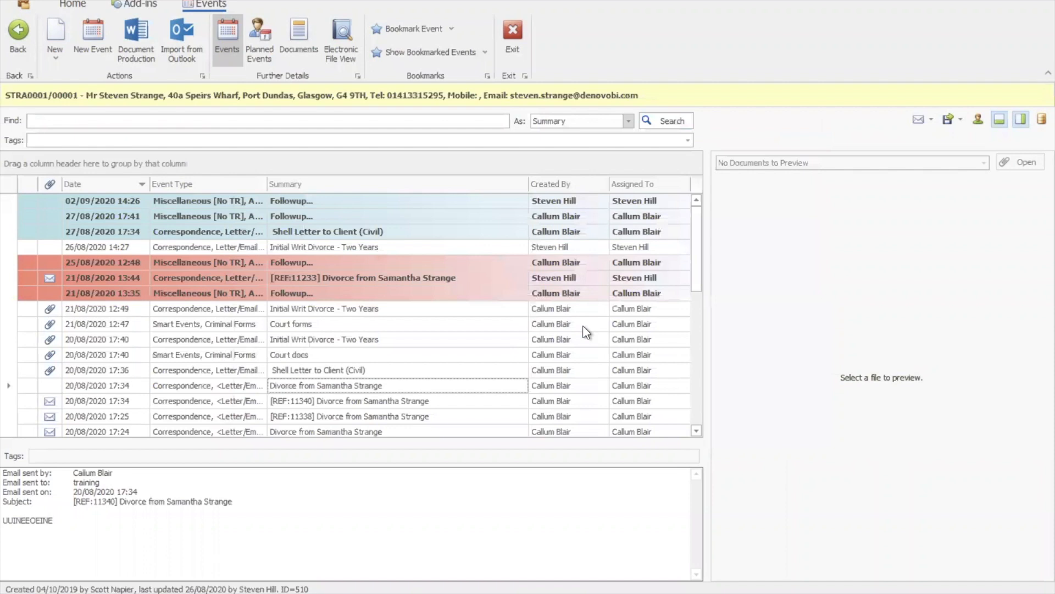
{"action": "left_click", "coordinate": [307, 592]}
{"action": "left_click", "coordinate": [364, 560]}
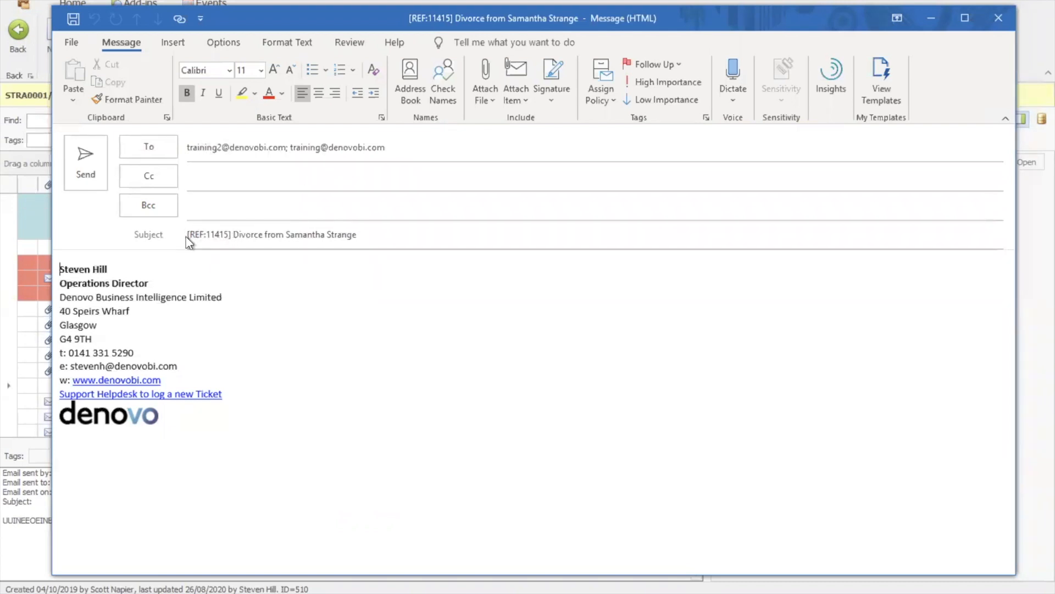
Highlight the REF code in the email's subject line, leave the subject as it is and send the email
{"action": "left_click_drag", "start_coordinate": [190, 235], "coordinate": [229, 234]}
{"action": "left_click", "coordinate": [232, 234]}
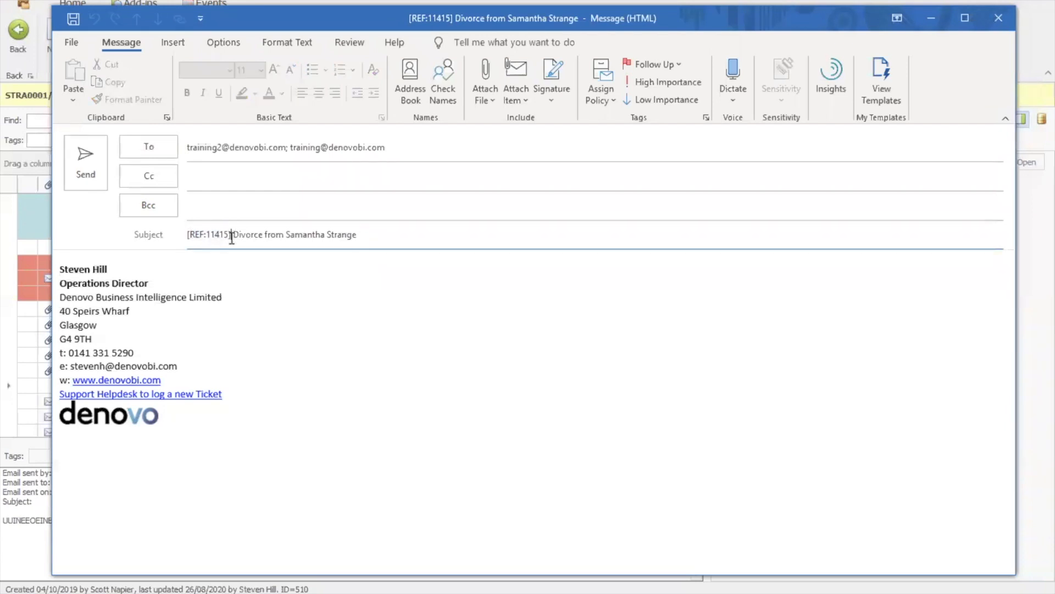
{"action": "left_click_drag", "start_coordinate": [231, 234], "coordinate": [186, 234]}
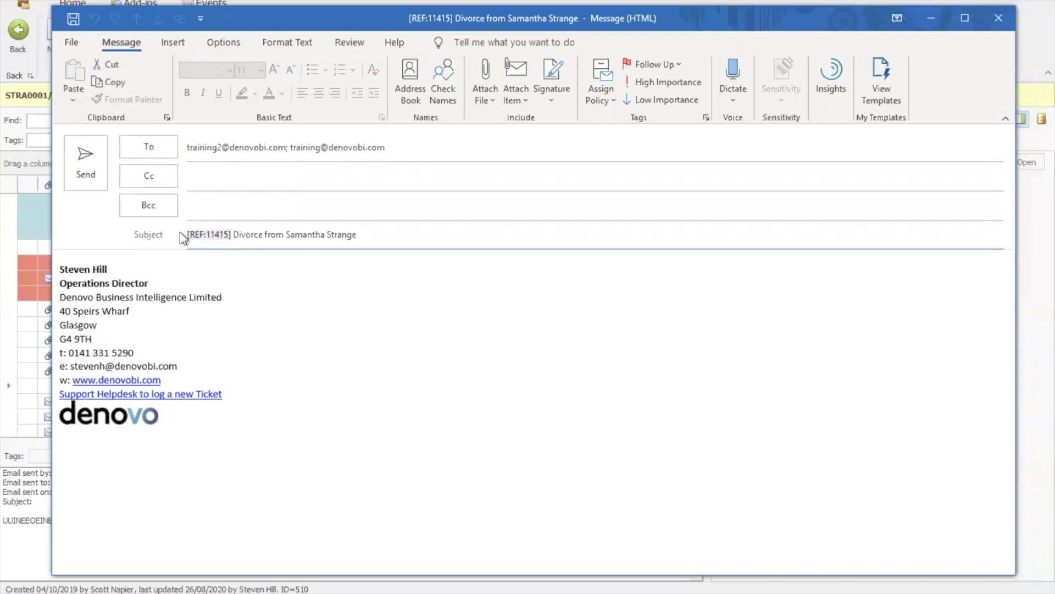
{"action": "left_click", "coordinate": [373, 240]}
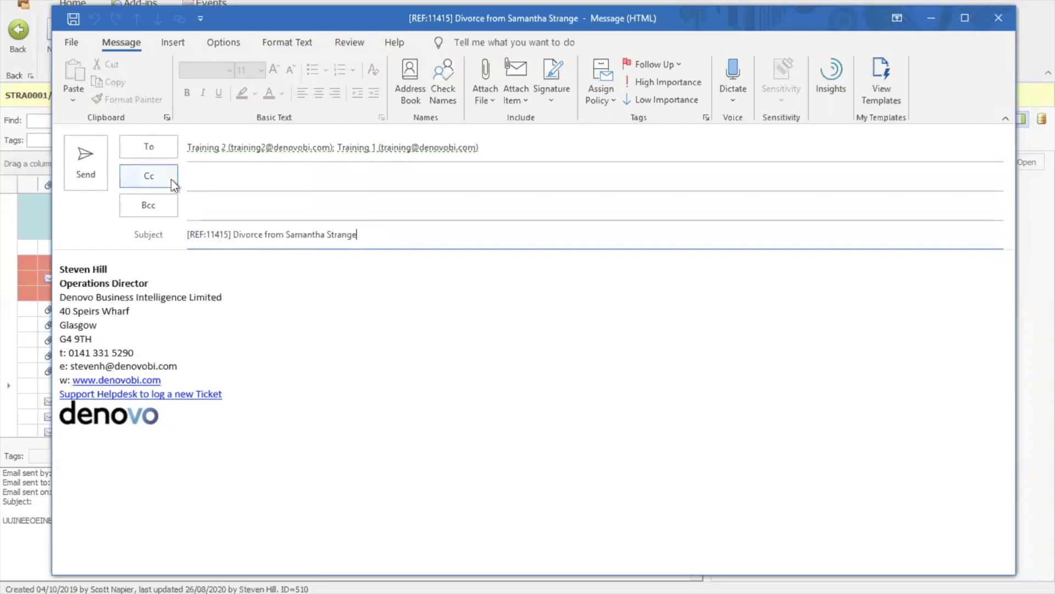
{"action": "left_click", "coordinate": [91, 163]}
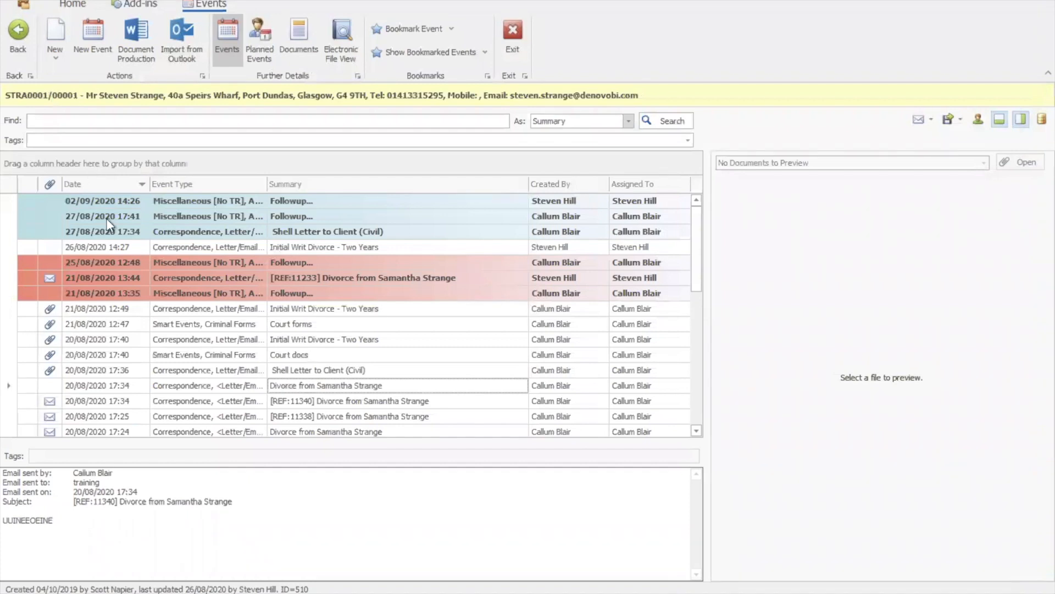
Email the Court forms event with its attachments to the client contact, accepting the suggested event summary, and send the message
{"action": "right_click", "coordinate": [330, 389]}
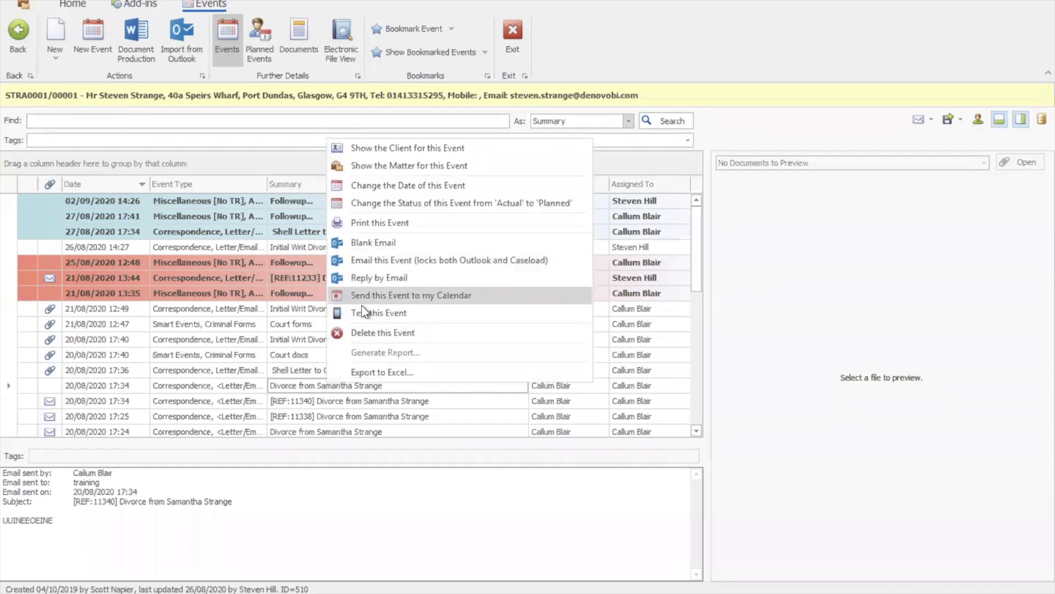
{"action": "left_click", "coordinate": [292, 329]}
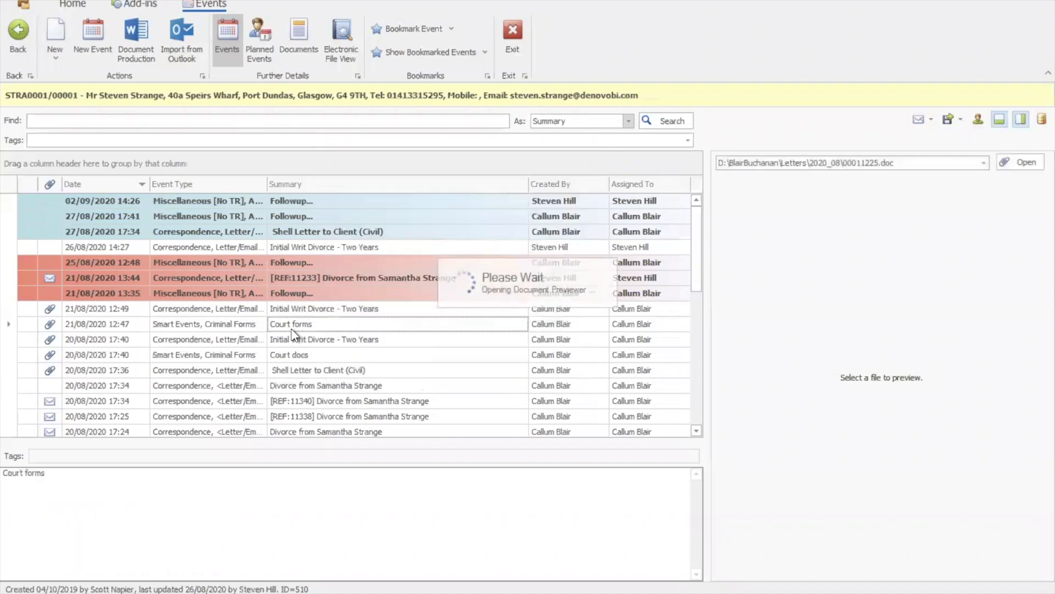
{"action": "right_click", "coordinate": [298, 325]}
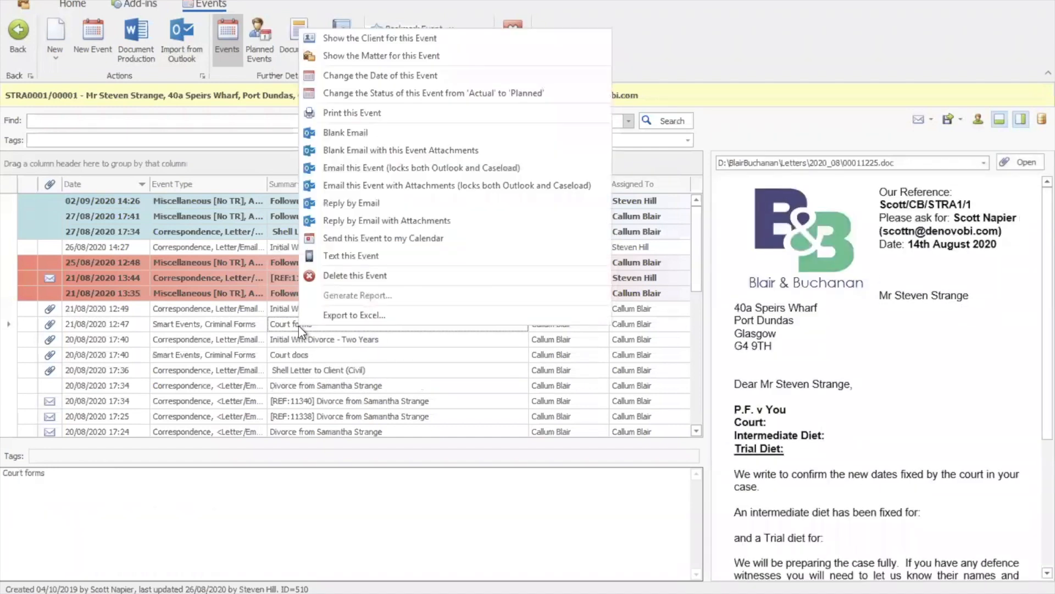
{"action": "left_click", "coordinate": [426, 184]}
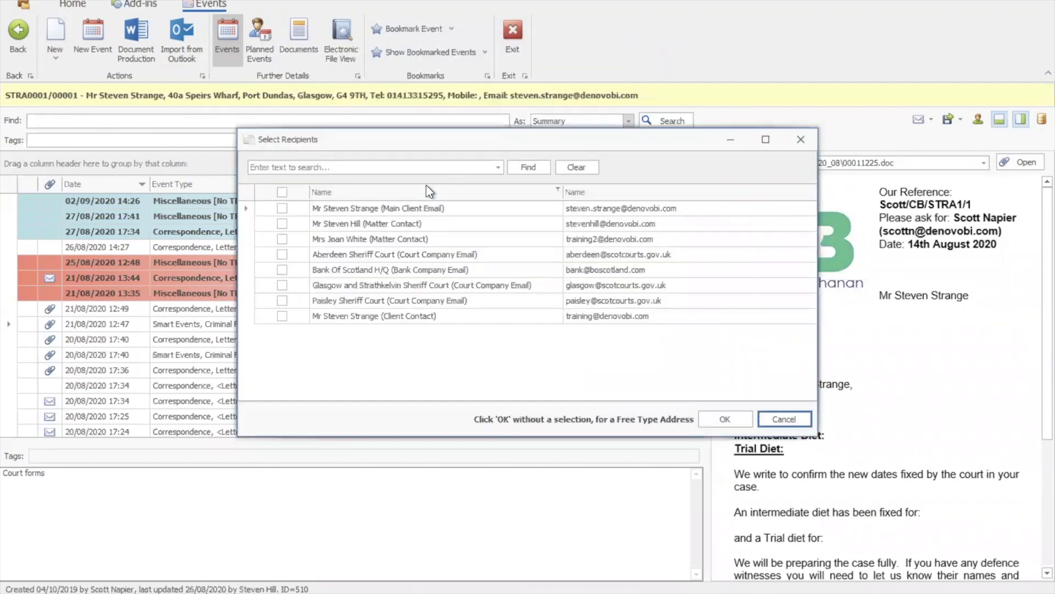
{"action": "left_click", "coordinate": [282, 316]}
{"action": "left_click", "coordinate": [747, 417]}
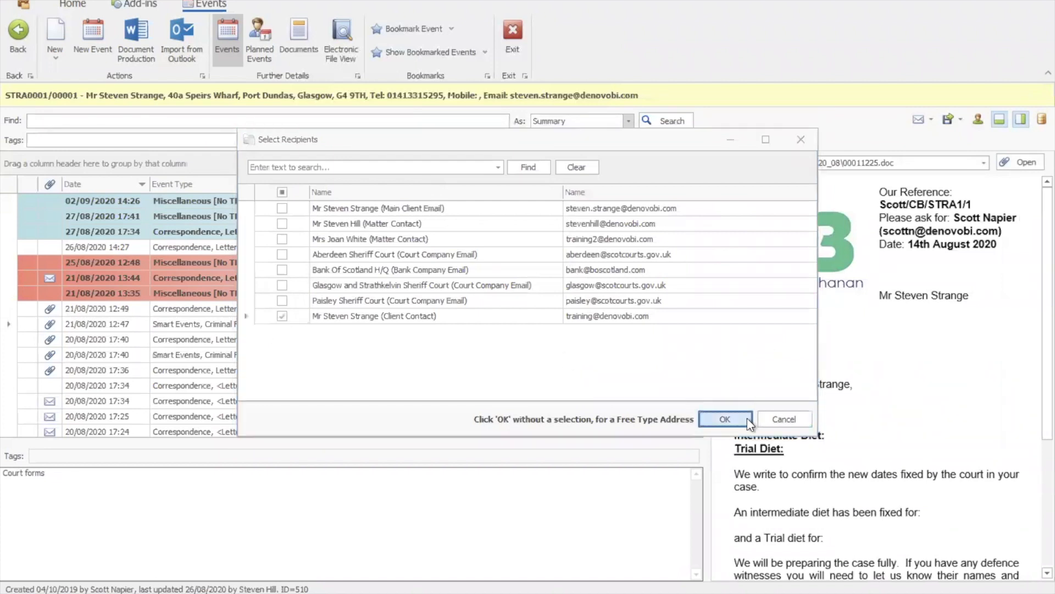
{"action": "left_click", "coordinate": [598, 330]}
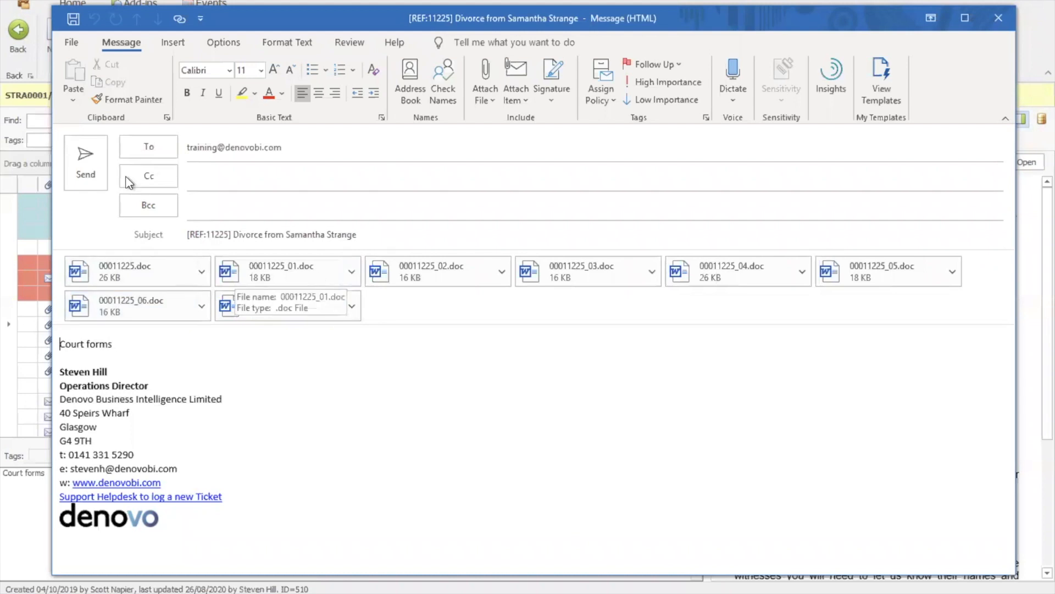
{"action": "left_click", "coordinate": [86, 155]}
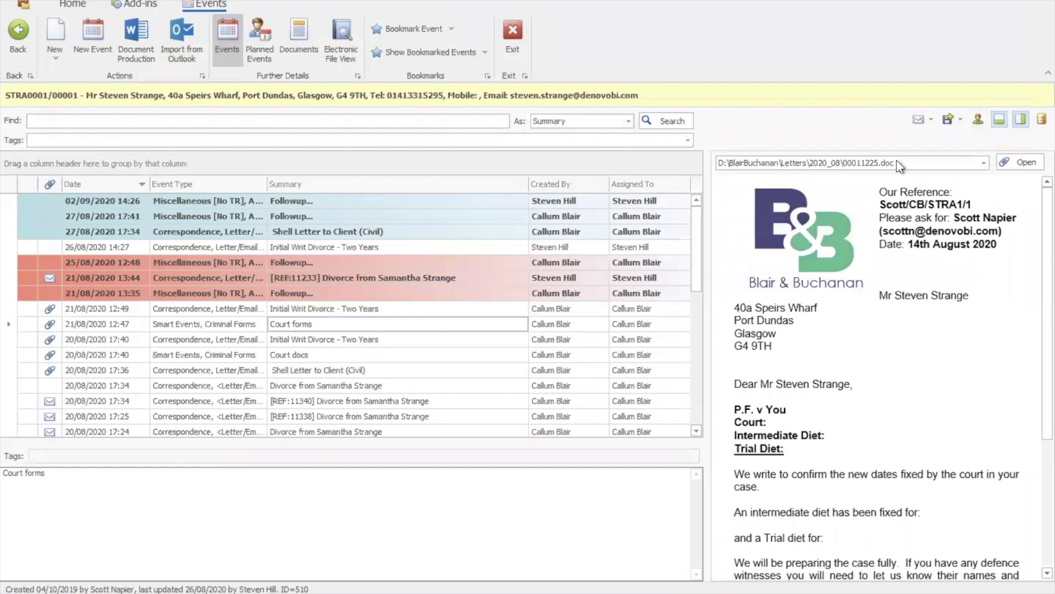
Open the email event from 20/08/2020 17:34 and import the "Defamation Claim" email from the Outlook Inbox into it
{"action": "left_click", "coordinate": [978, 163]}
{"action": "left_click", "coordinate": [912, 178]}
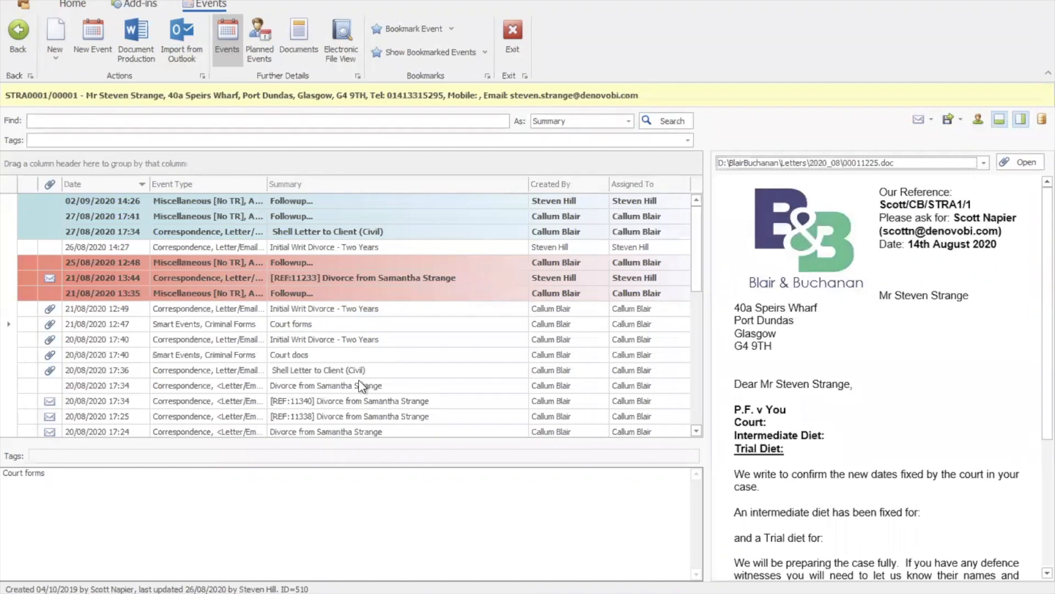
{"action": "left_click", "coordinate": [290, 384]}
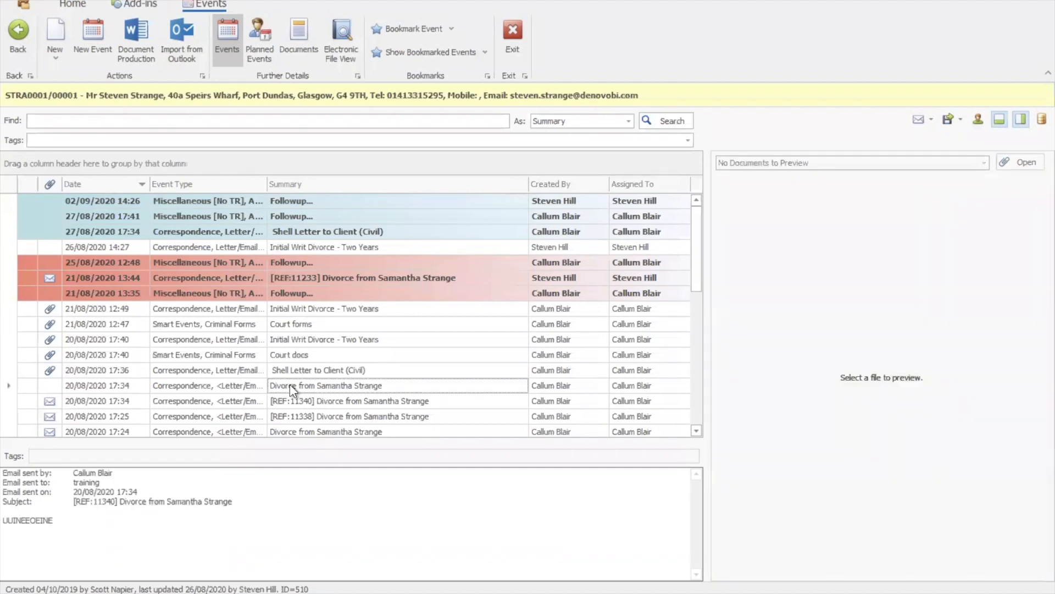
{"action": "double_click", "coordinate": [289, 384]}
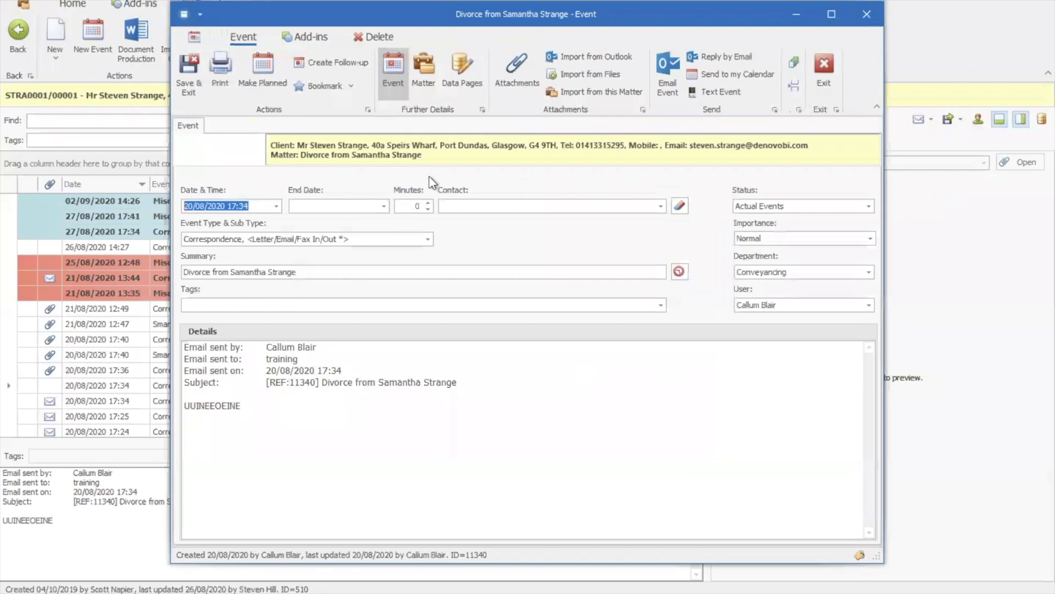
{"action": "left_click", "coordinate": [616, 58]}
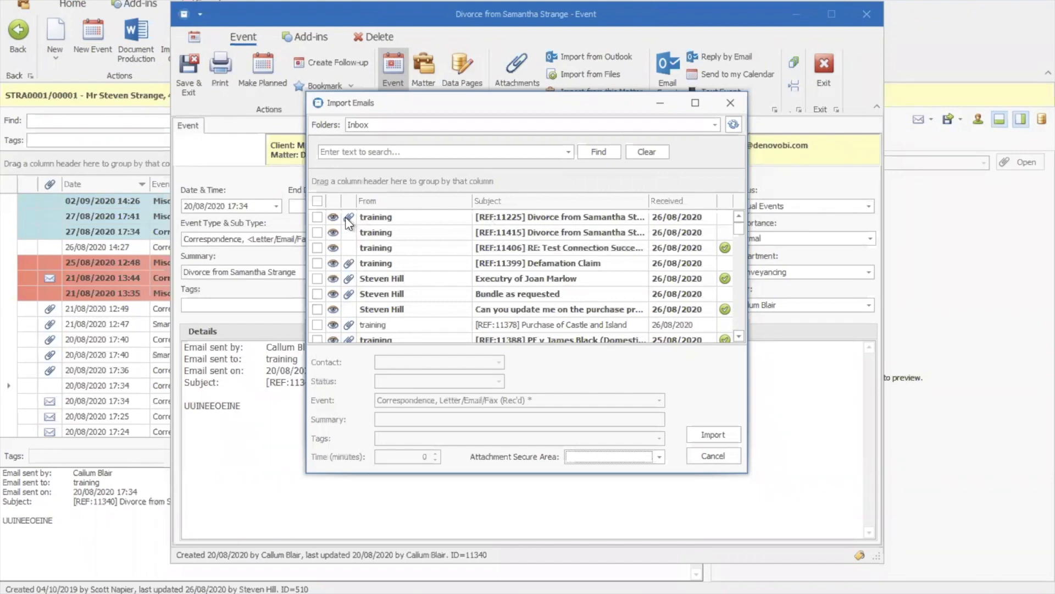
{"action": "left_click", "coordinate": [346, 263]}
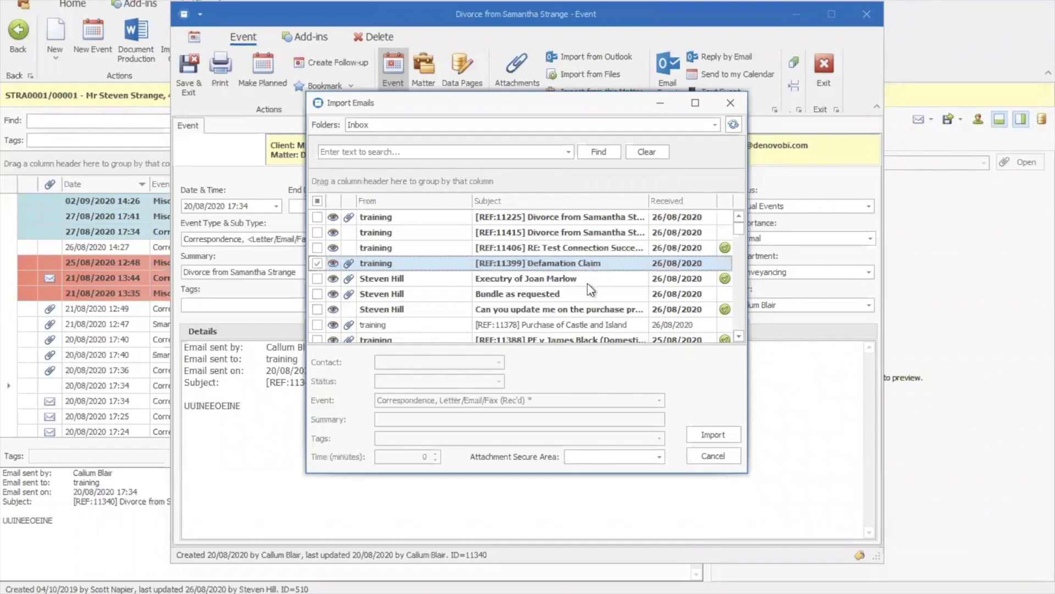
{"action": "left_click", "coordinate": [708, 435]}
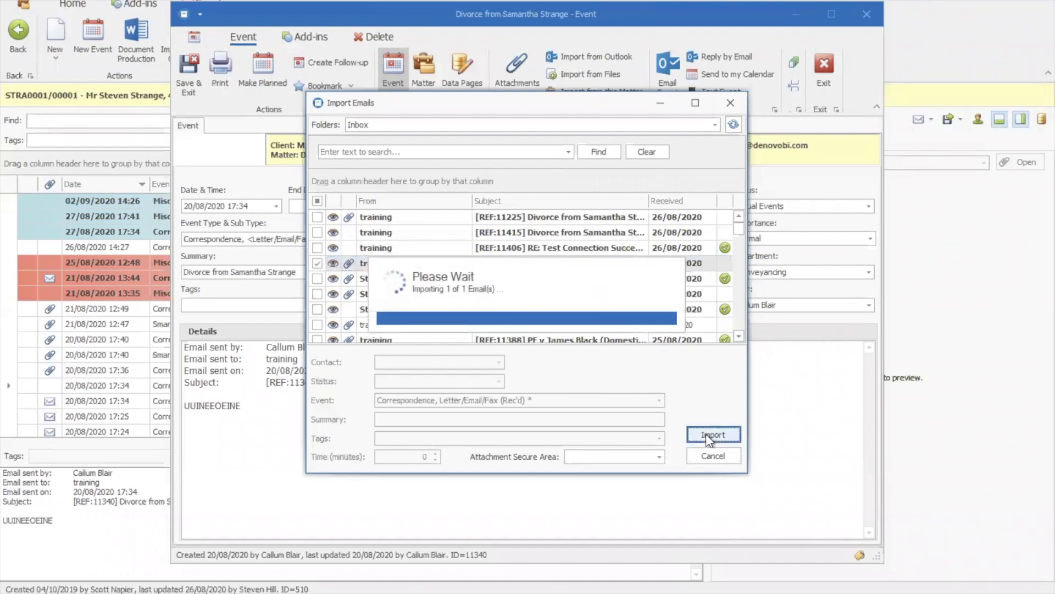
View the event's attachments, and start an import from files and cancel the file selection
{"action": "left_click", "coordinate": [520, 79]}
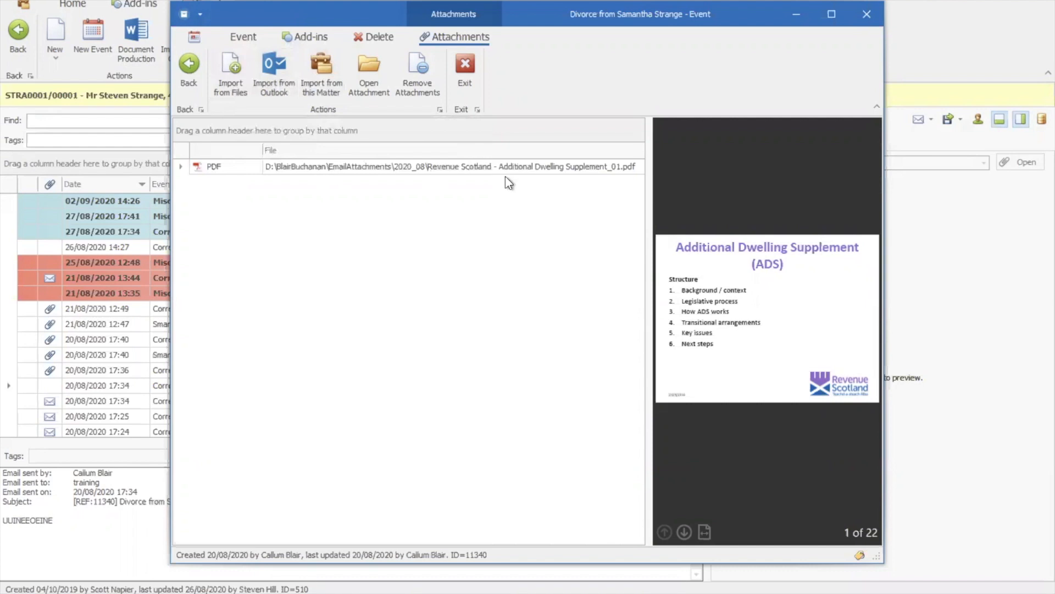
{"action": "left_click", "coordinate": [229, 80]}
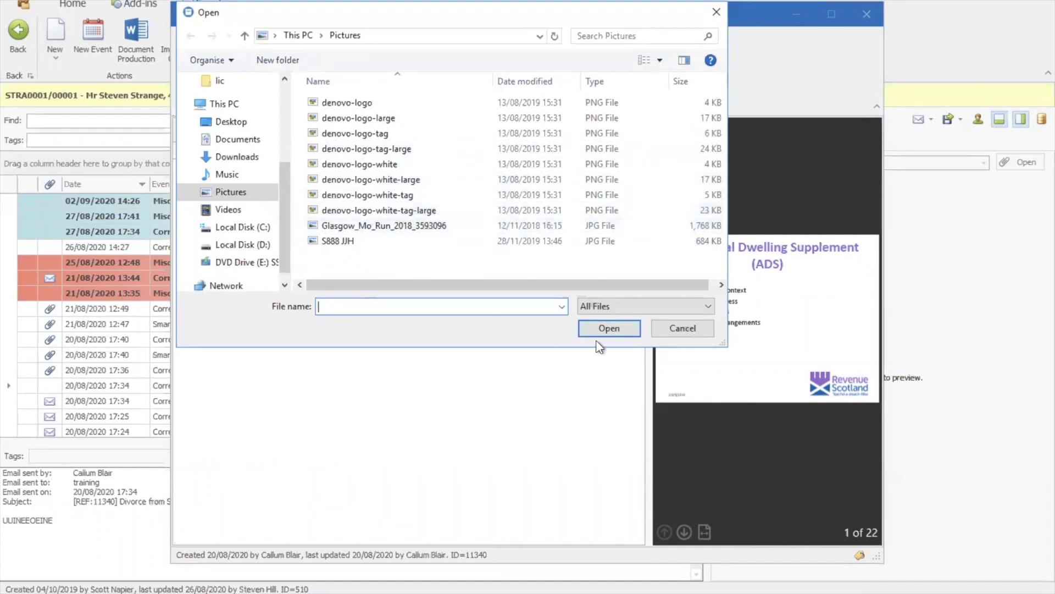
{"action": "left_click", "coordinate": [673, 328]}
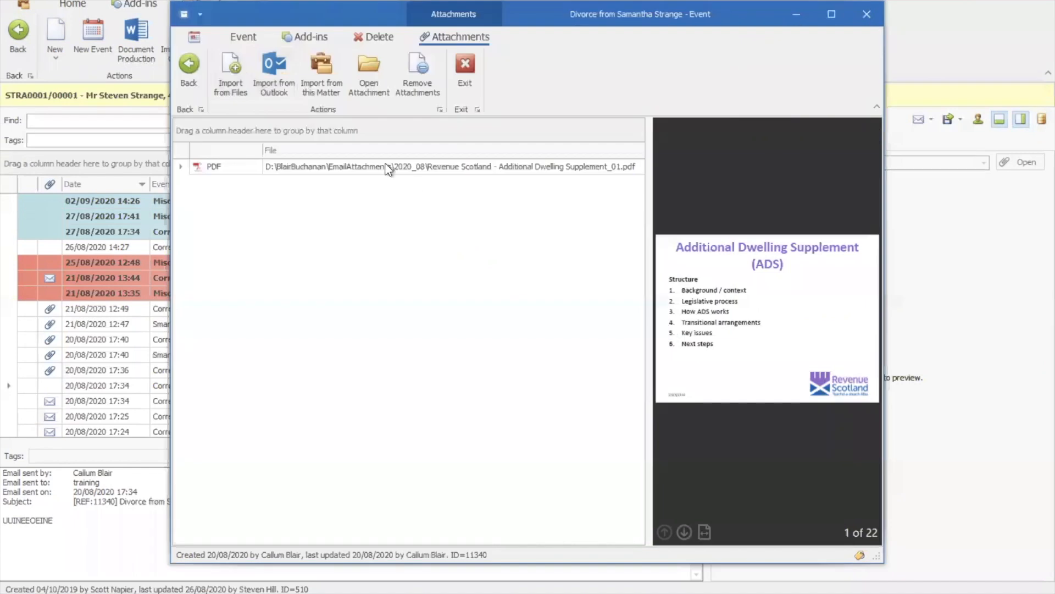
Import the "court forms" PDF just above "Initial Writ Divorce" from this matter's documents as an attachment, and return to the event details
{"action": "left_click", "coordinate": [322, 81]}
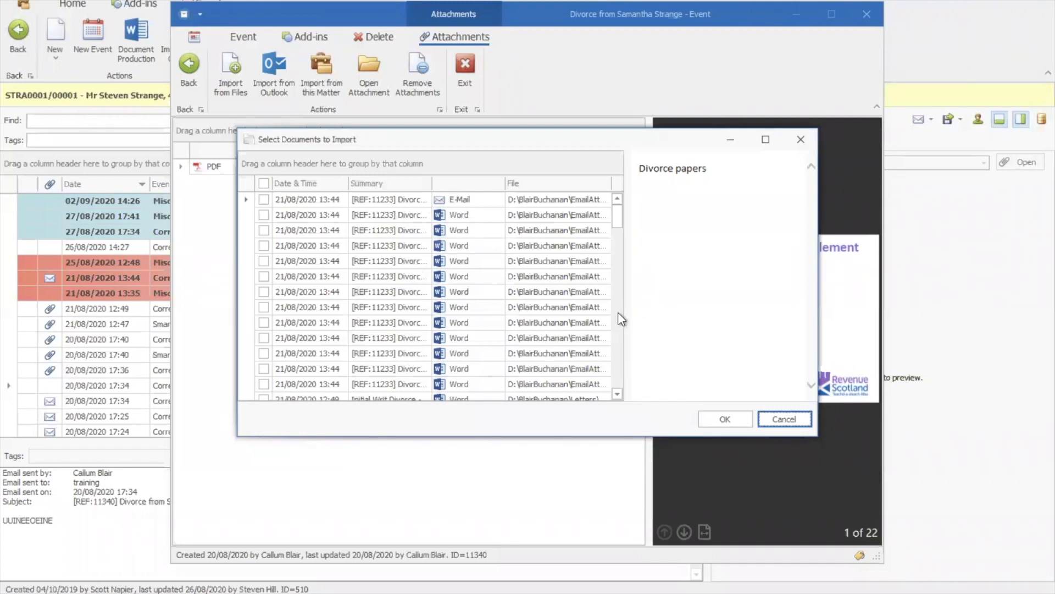
{"action": "scroll", "coordinate": [620, 316], "scroll_direction": "down", "scroll_amount": 4}
{"action": "scroll", "coordinate": [619, 325], "scroll_direction": "down", "scroll_amount": 6}
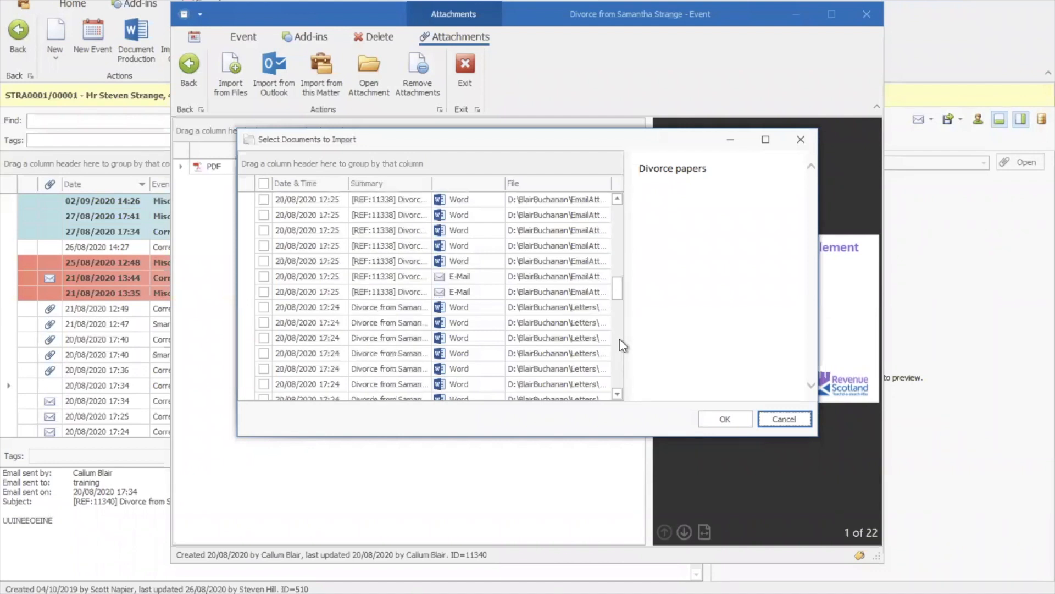
{"action": "left_click", "coordinate": [379, 323]}
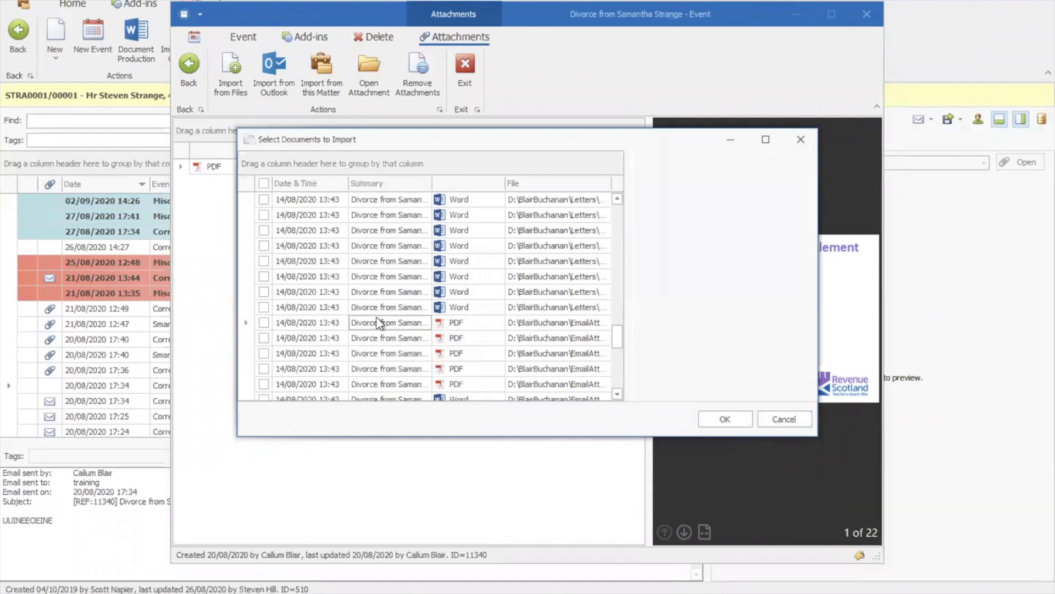
{"action": "left_click", "coordinate": [421, 339]}
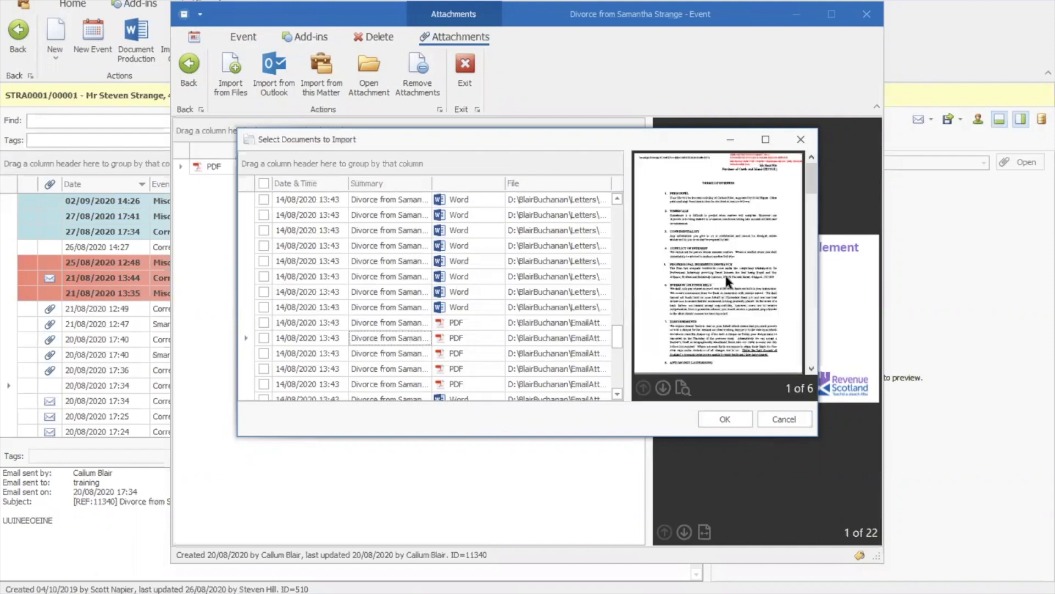
{"action": "scroll", "coordinate": [621, 370], "scroll_direction": "down", "scroll_amount": 5}
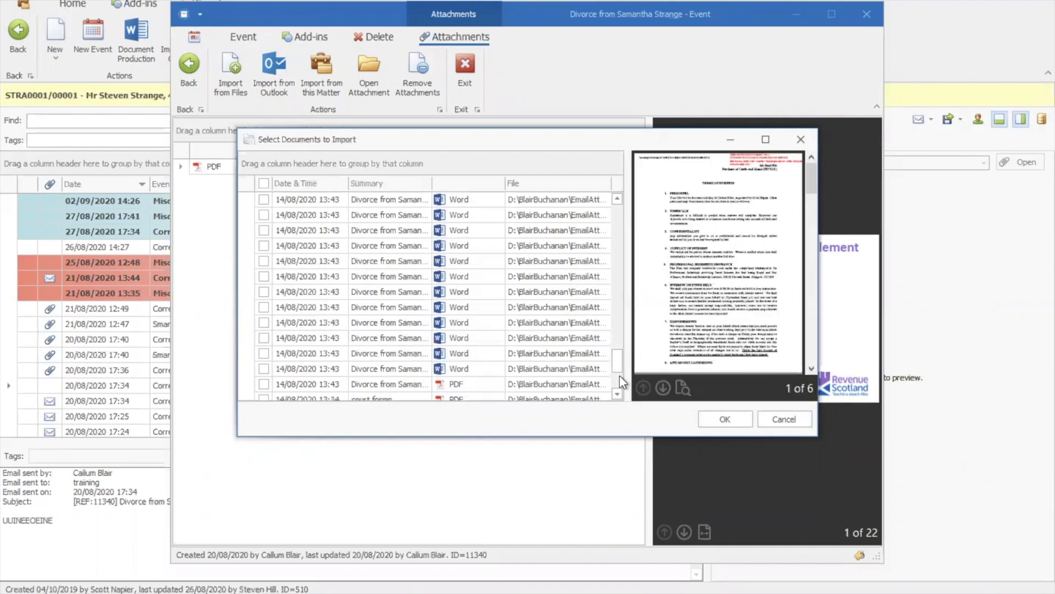
{"action": "scroll", "coordinate": [610, 374], "scroll_direction": "down", "scroll_amount": 2}
{"action": "left_click", "coordinate": [412, 308]}
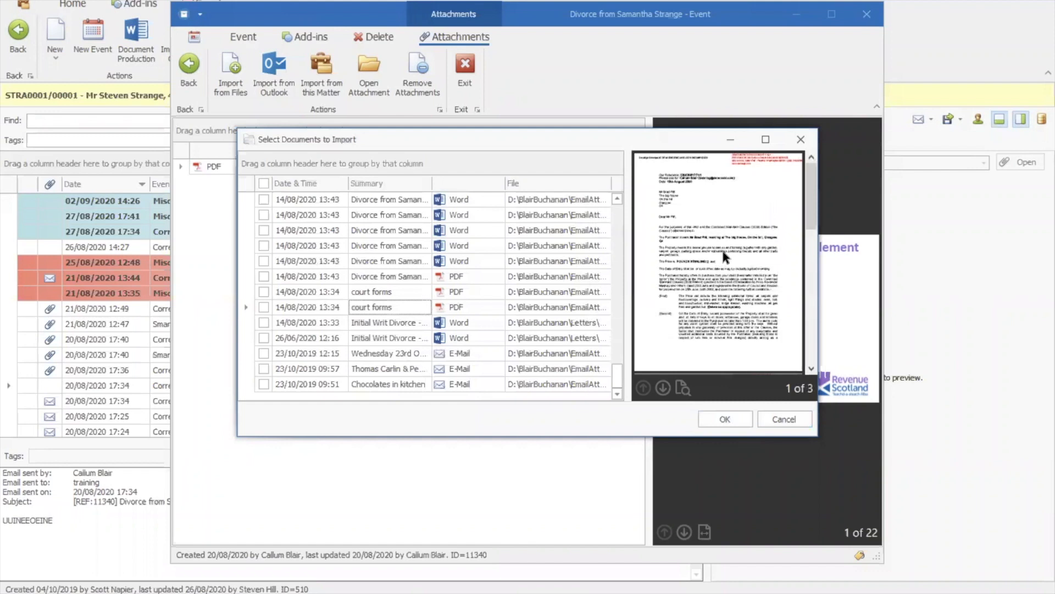
{"action": "left_click", "coordinate": [265, 307]}
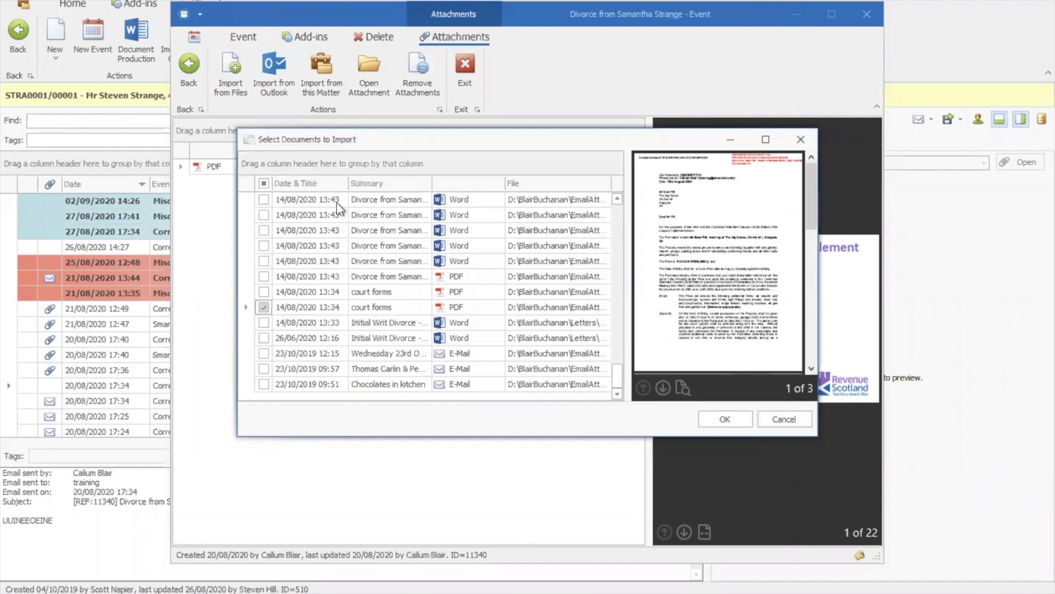
{"action": "left_click", "coordinate": [724, 421]}
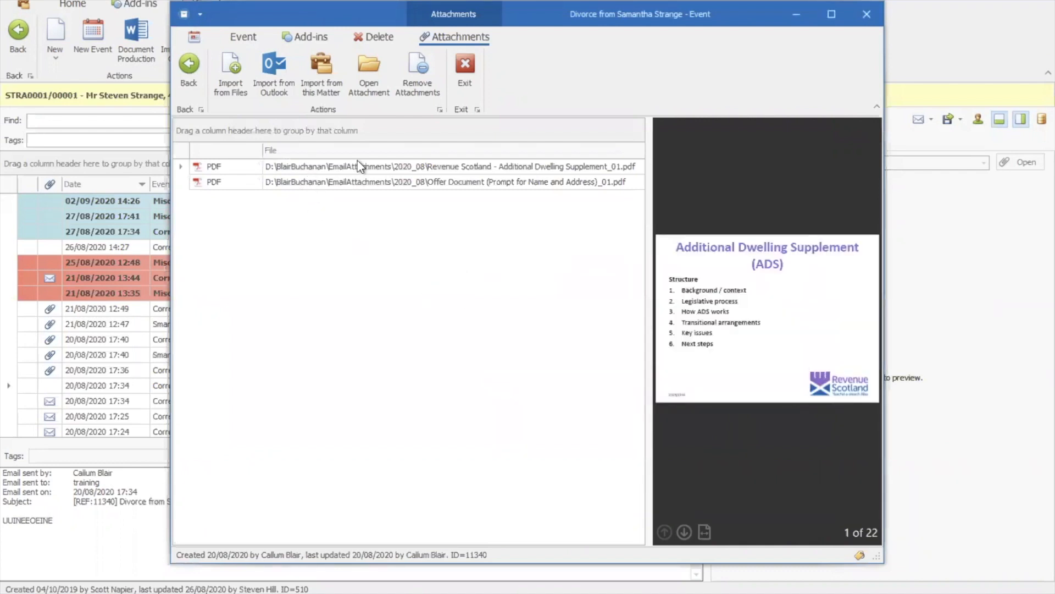
{"action": "left_click", "coordinate": [189, 68]}
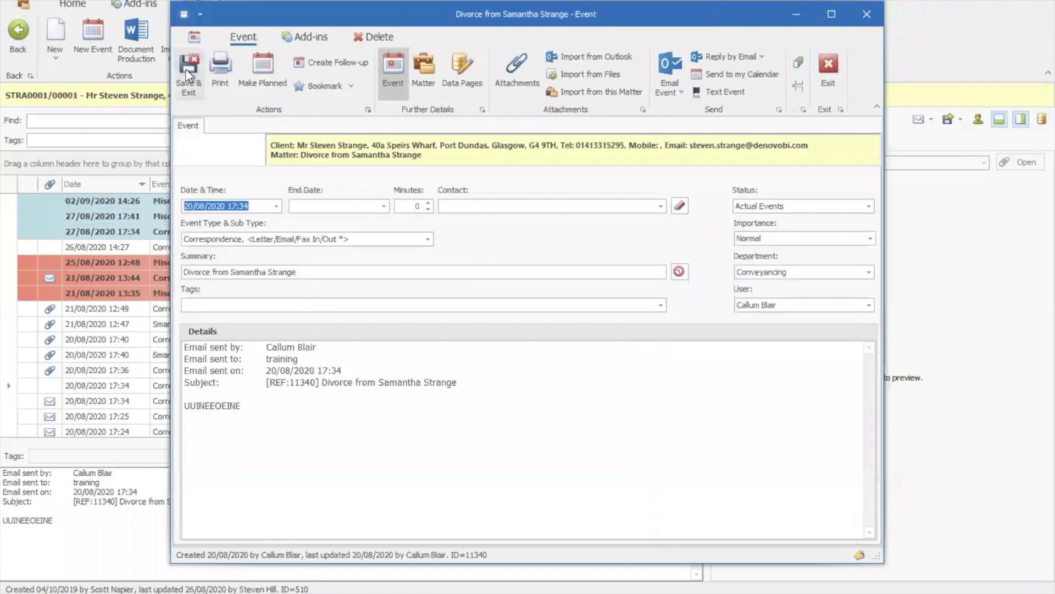
Email the event with its attachments to the client contact, accepting the suggested event summary, and send the message
{"action": "left_click", "coordinate": [671, 86]}
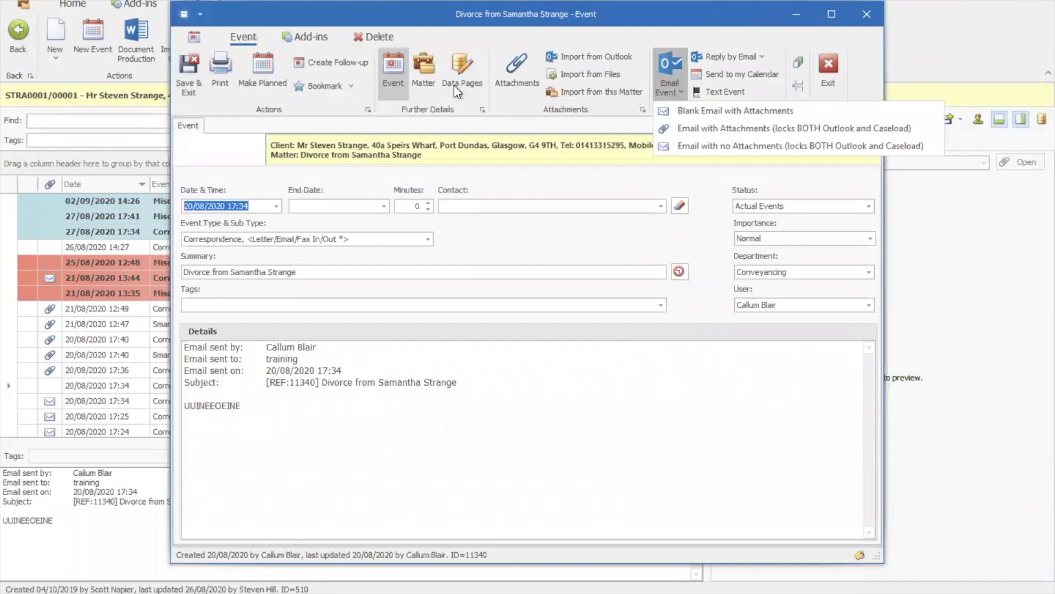
{"action": "left_click", "coordinate": [686, 129]}
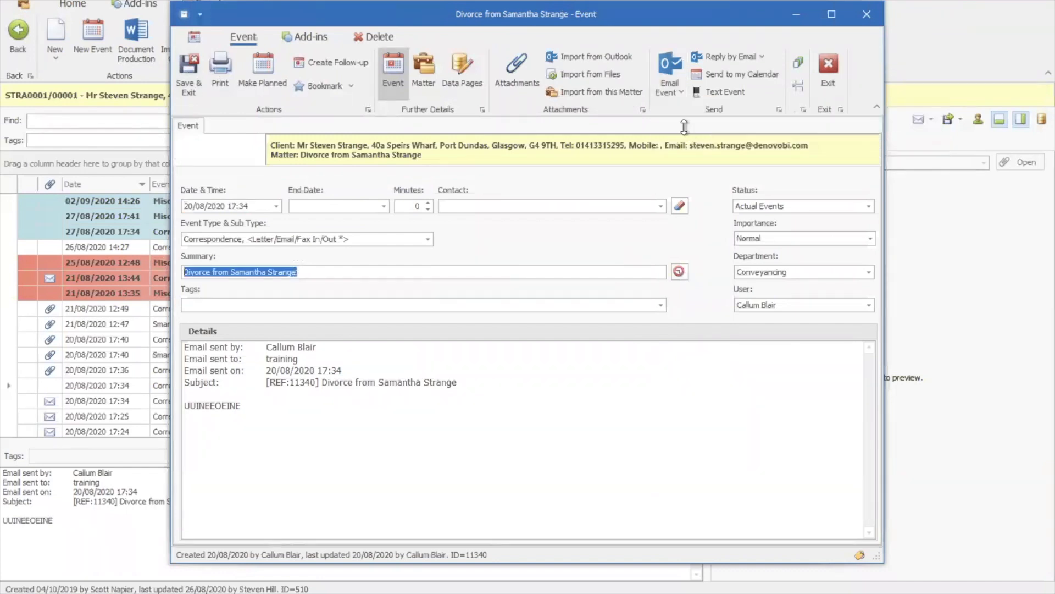
{"action": "left_click", "coordinate": [283, 316]}
{"action": "left_click", "coordinate": [708, 420]}
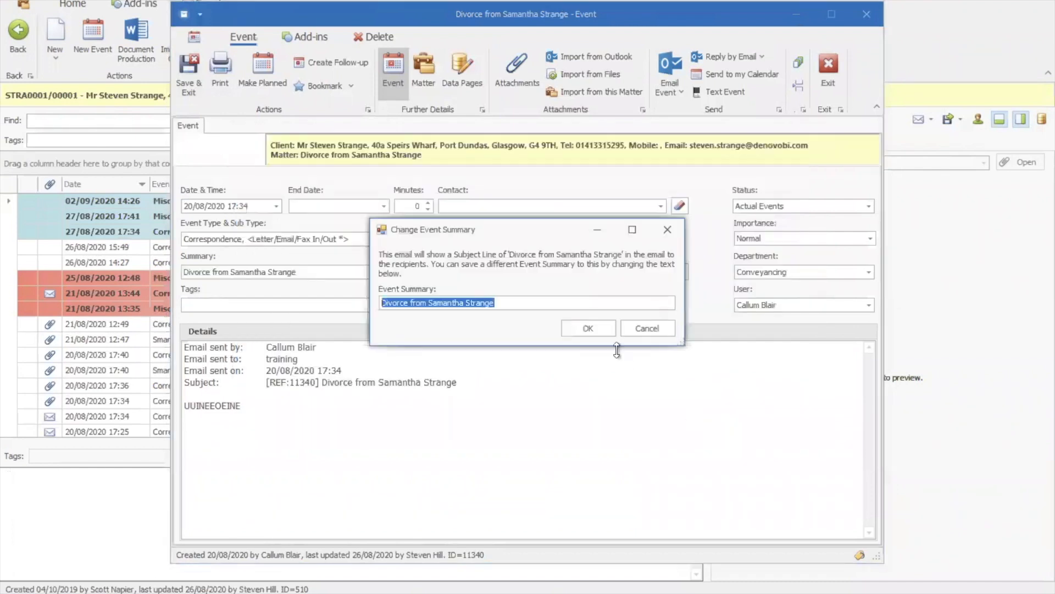
{"action": "left_click", "coordinate": [586, 328]}
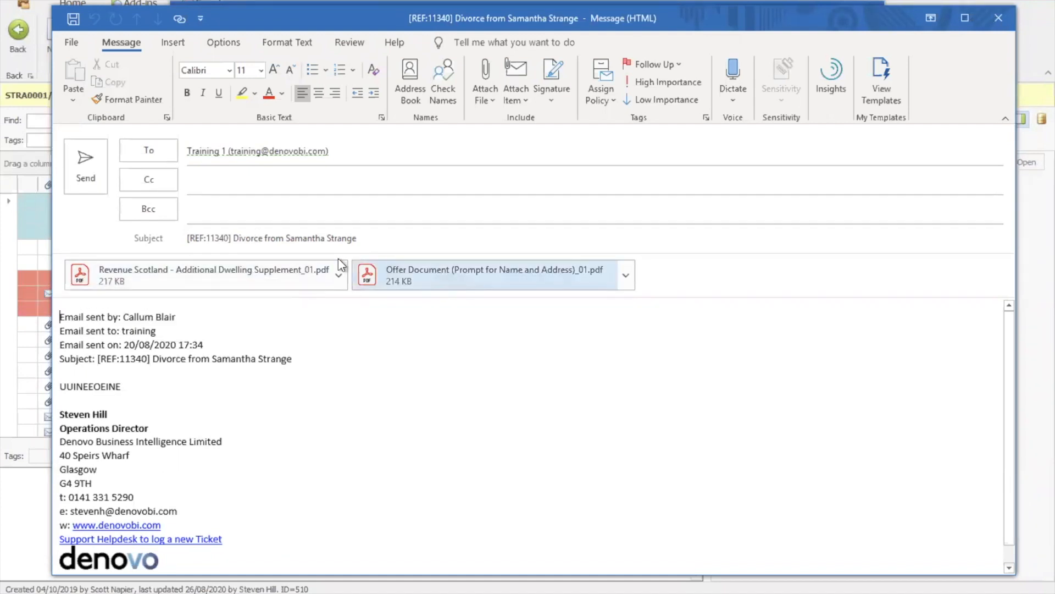
{"action": "left_click", "coordinate": [83, 165]}
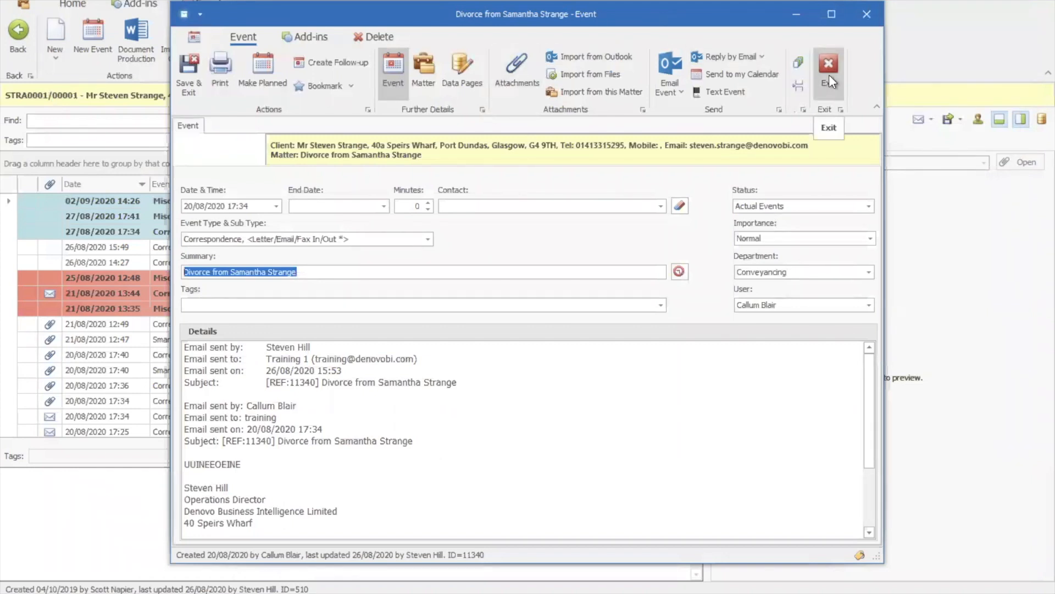
Start an email reply with no attachments from the event to the client contact, accepting the suggested event summary
{"action": "left_click", "coordinate": [743, 57]}
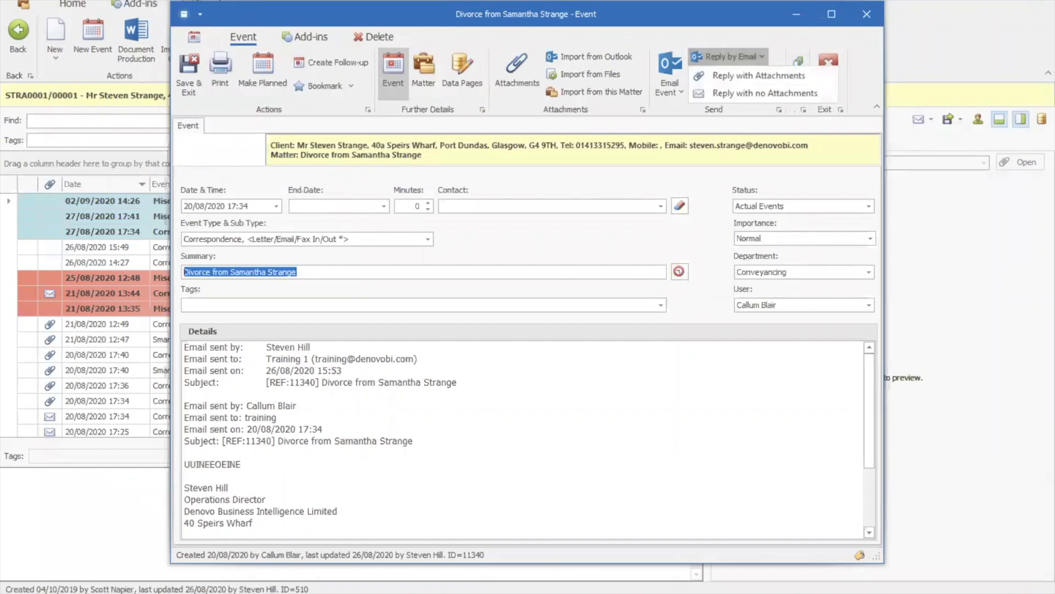
{"action": "left_click", "coordinate": [311, 347]}
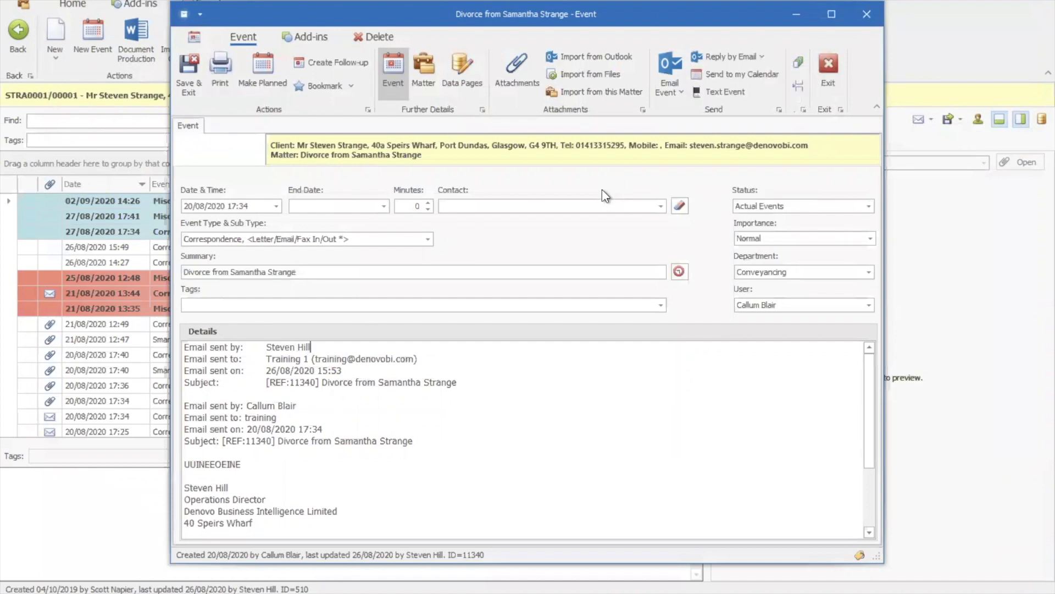
{"action": "left_click", "coordinate": [731, 57]}
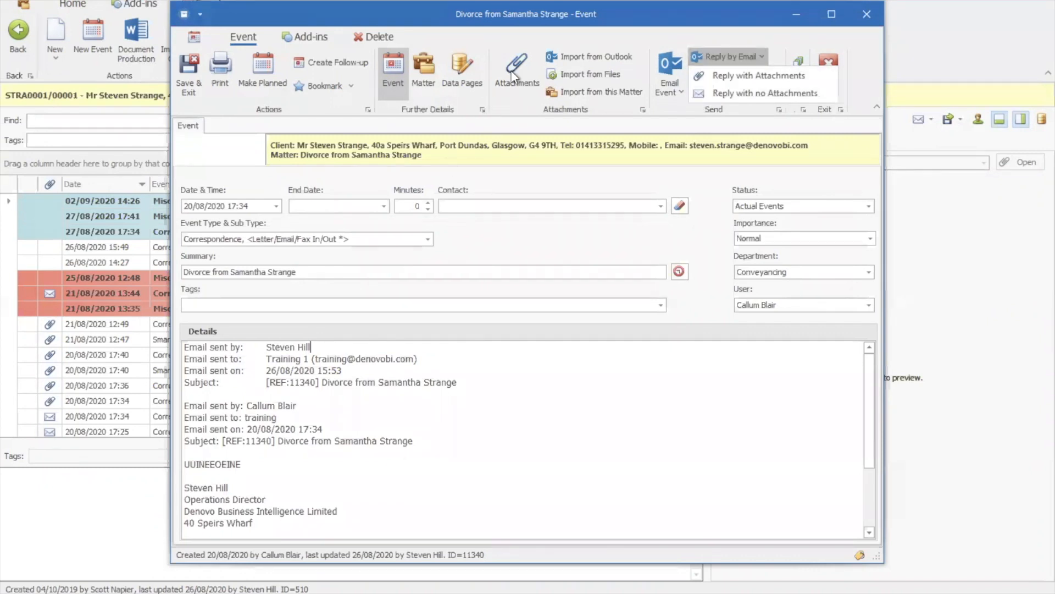
{"action": "left_click", "coordinate": [747, 97]}
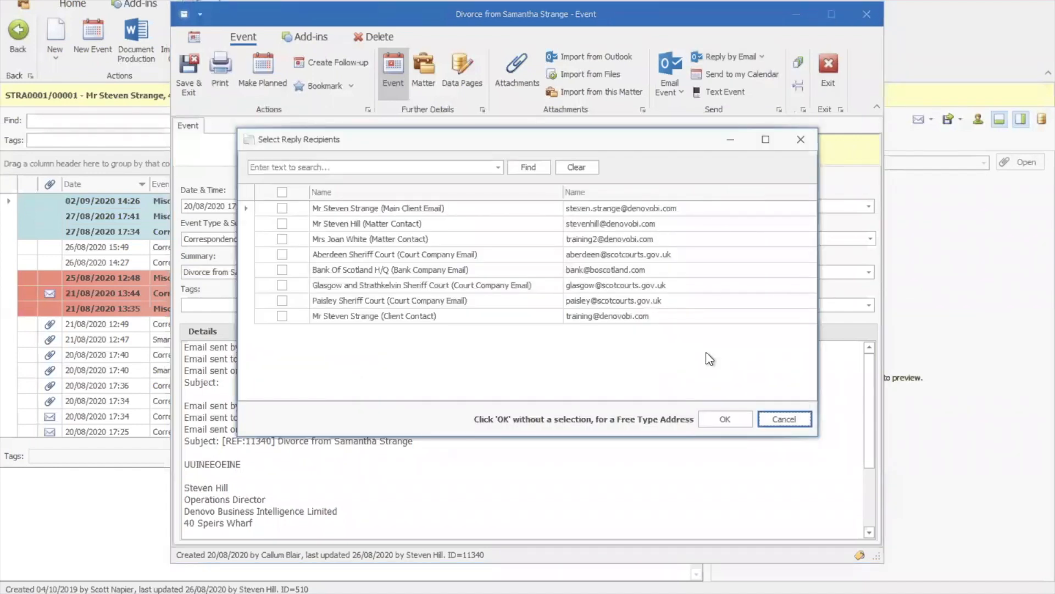
{"action": "left_click", "coordinate": [283, 316]}
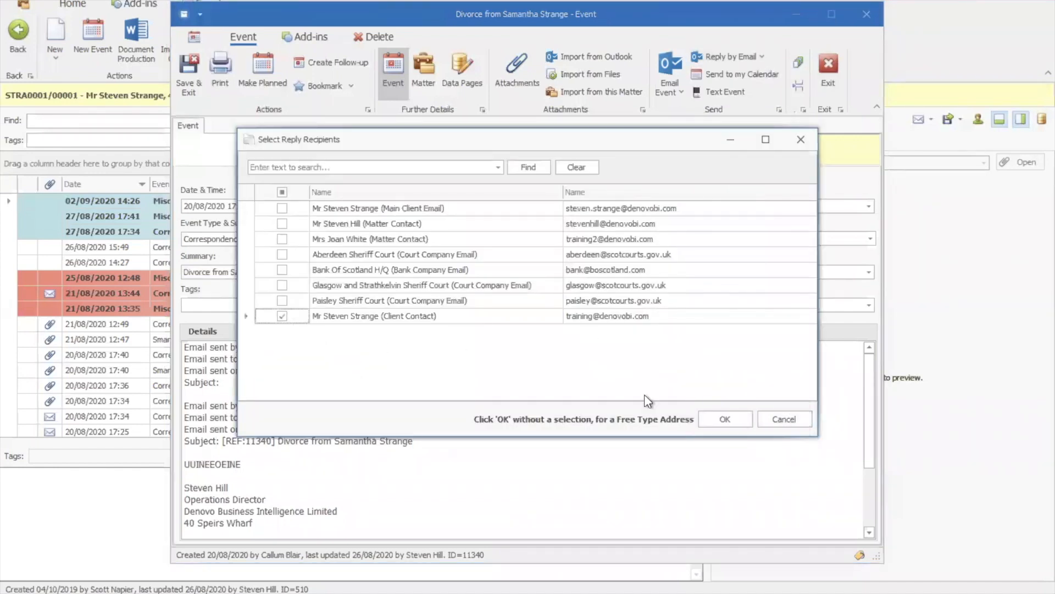
{"action": "left_click", "coordinate": [725, 419]}
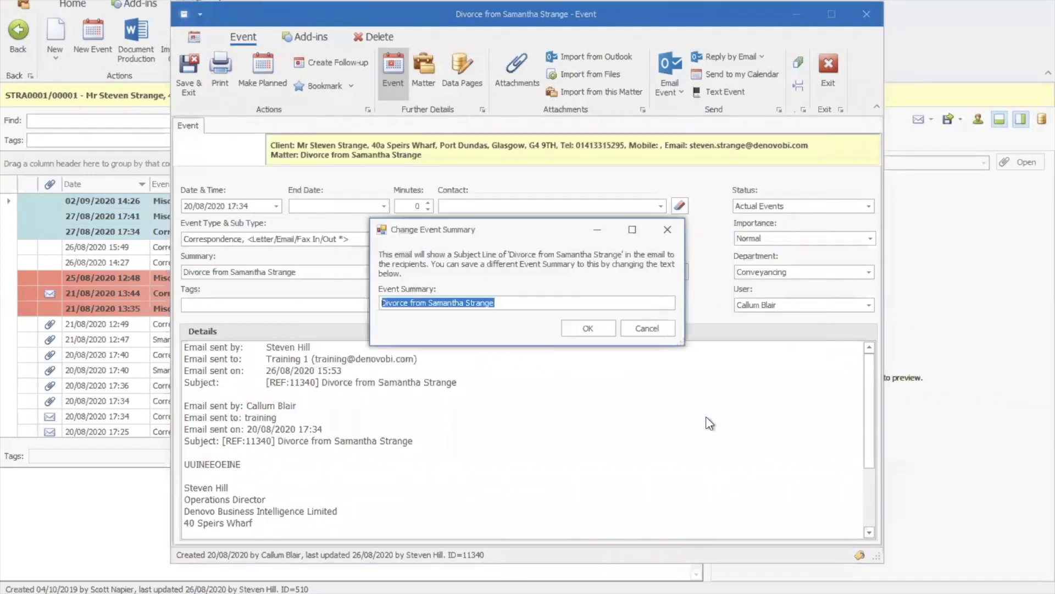
{"action": "left_click", "coordinate": [587, 328]}
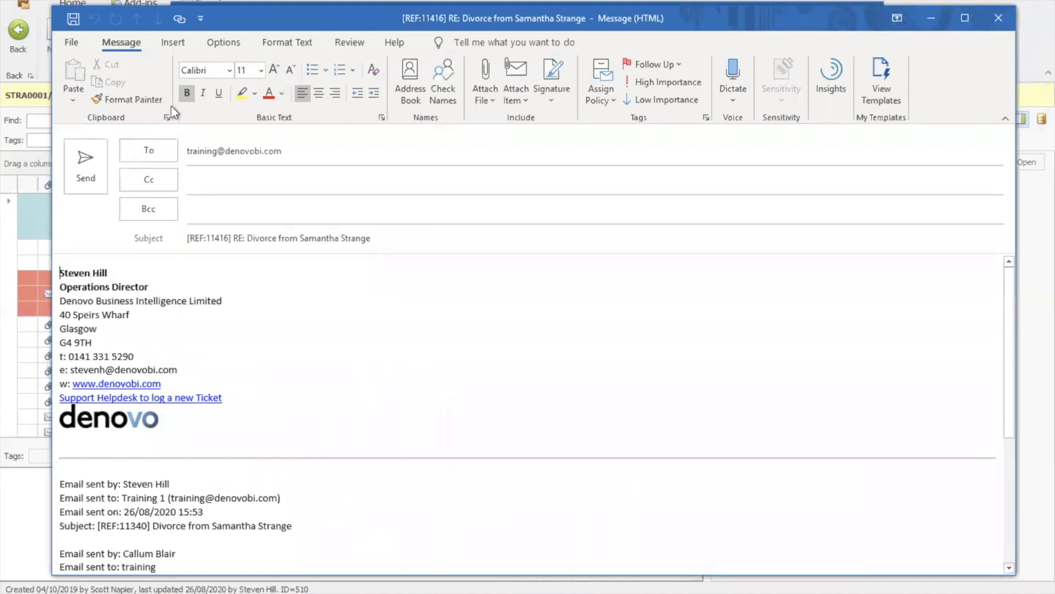
Add the text "Email to client" above the signature in the reply and send it
{"action": "key", "text": "Return"}
{"action": "key", "text": "Return"}
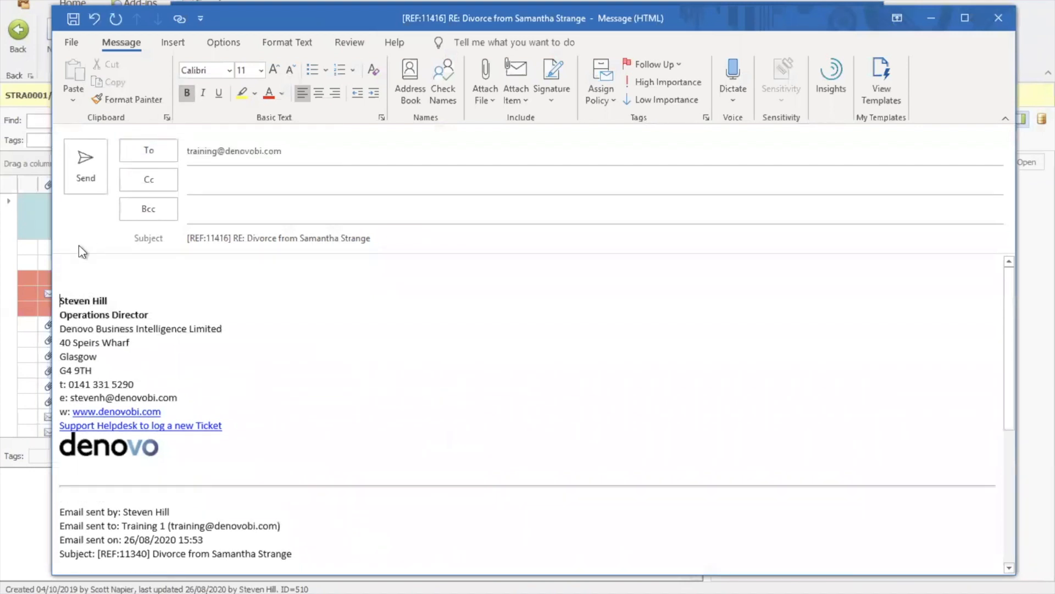
{"action": "left_click", "coordinate": [75, 273]}
{"action": "type", "text": "Email to client"}
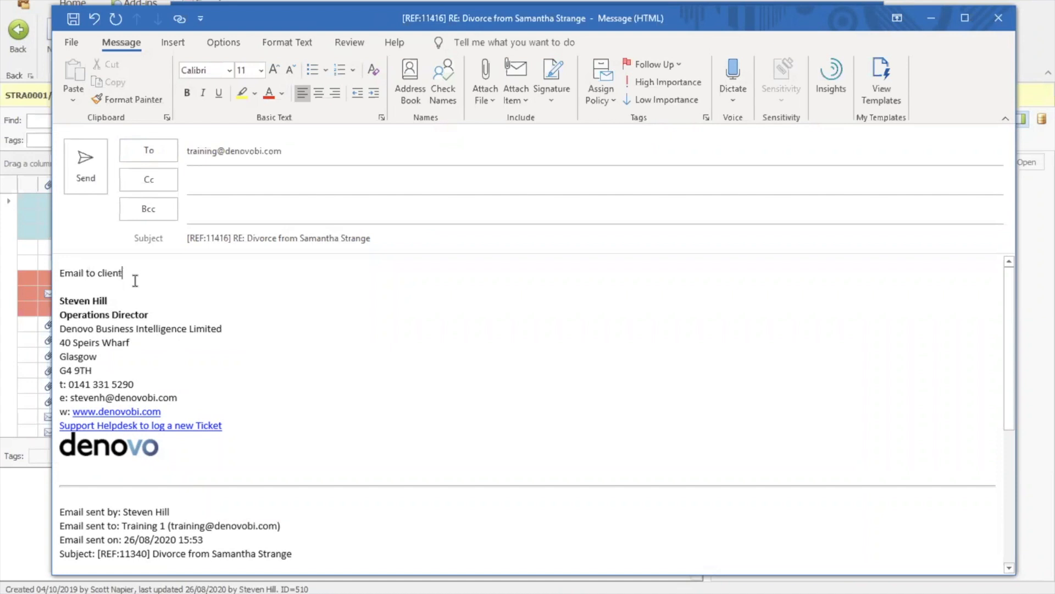
{"action": "left_click", "coordinate": [85, 165]}
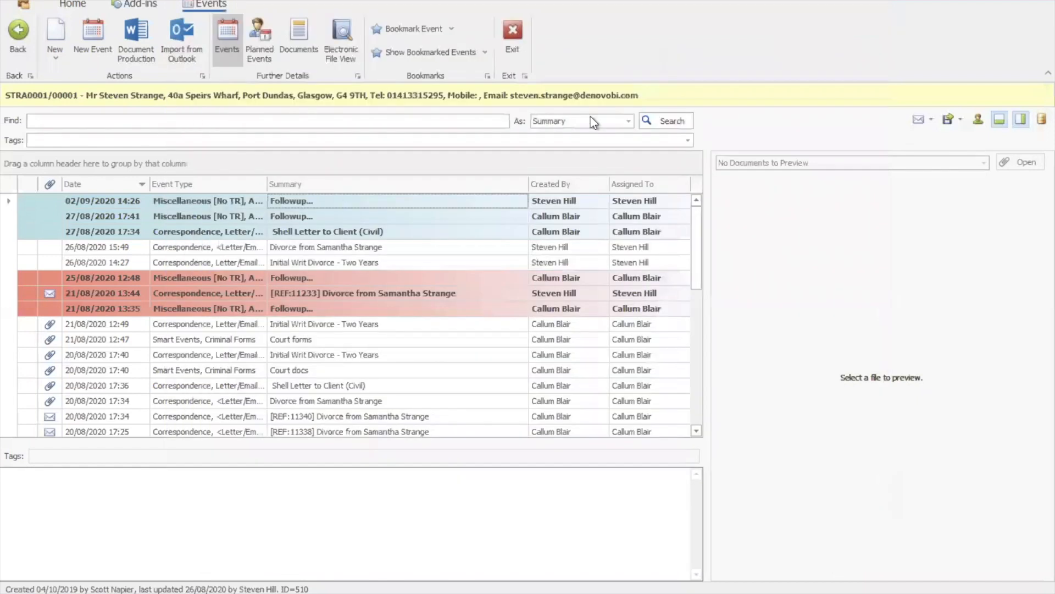
Refresh the matter's event list, view the 26/08/2020 15:53 event and highlight "Email to client" in its details
{"action": "left_click", "coordinate": [662, 125]}
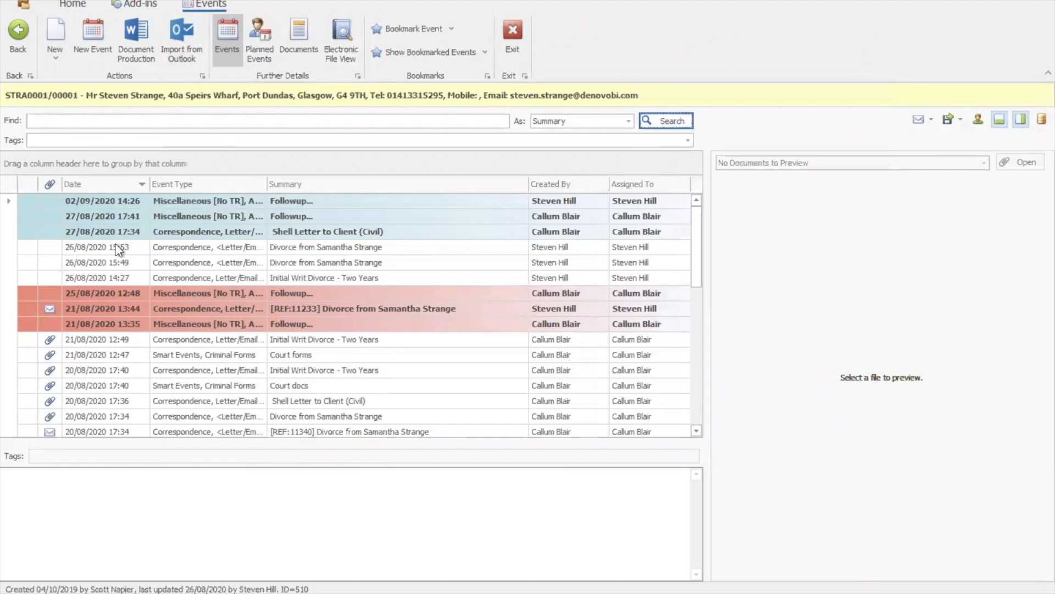
{"action": "left_click", "coordinate": [308, 248]}
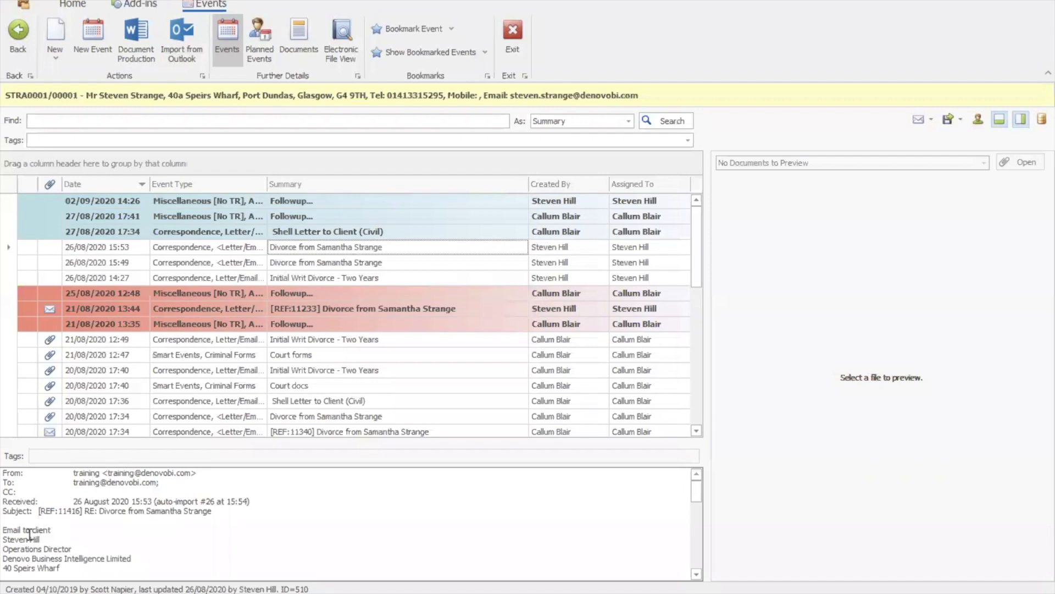
{"action": "left_click_drag", "start_coordinate": [65, 529], "coordinate": [3, 531]}
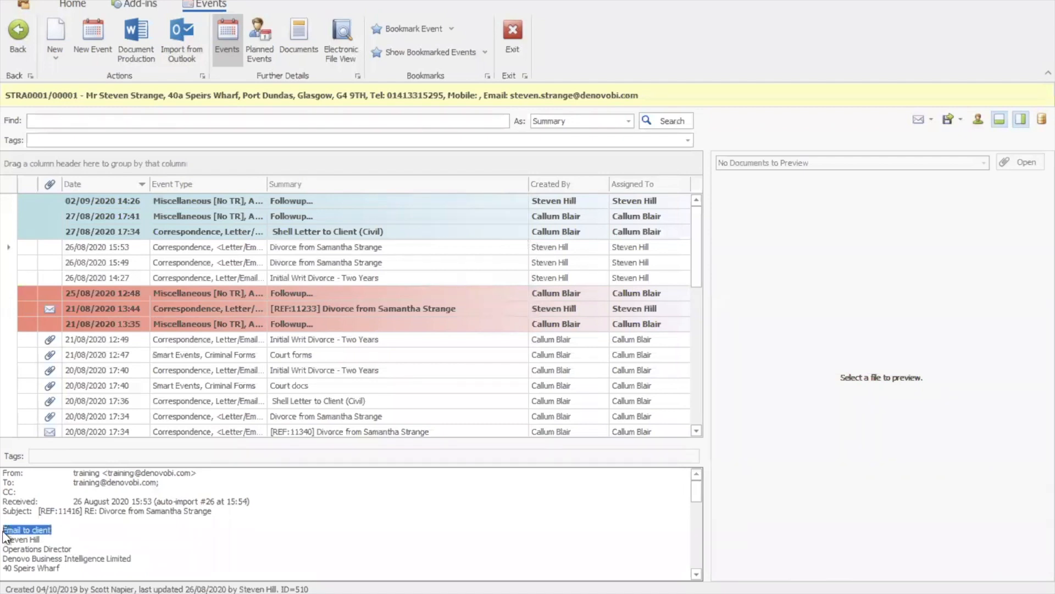
{"action": "left_click", "coordinate": [70, 528]}
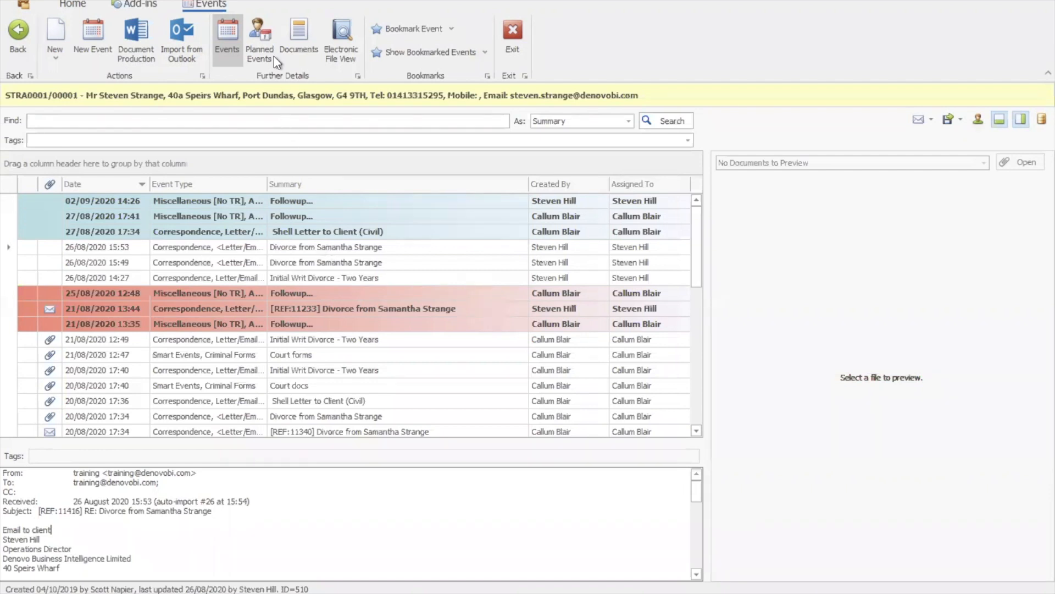
Show all documents on the matter and preview several Word files, including 00011227_03.doc and 00011230_01.doc
{"action": "left_click", "coordinate": [302, 39]}
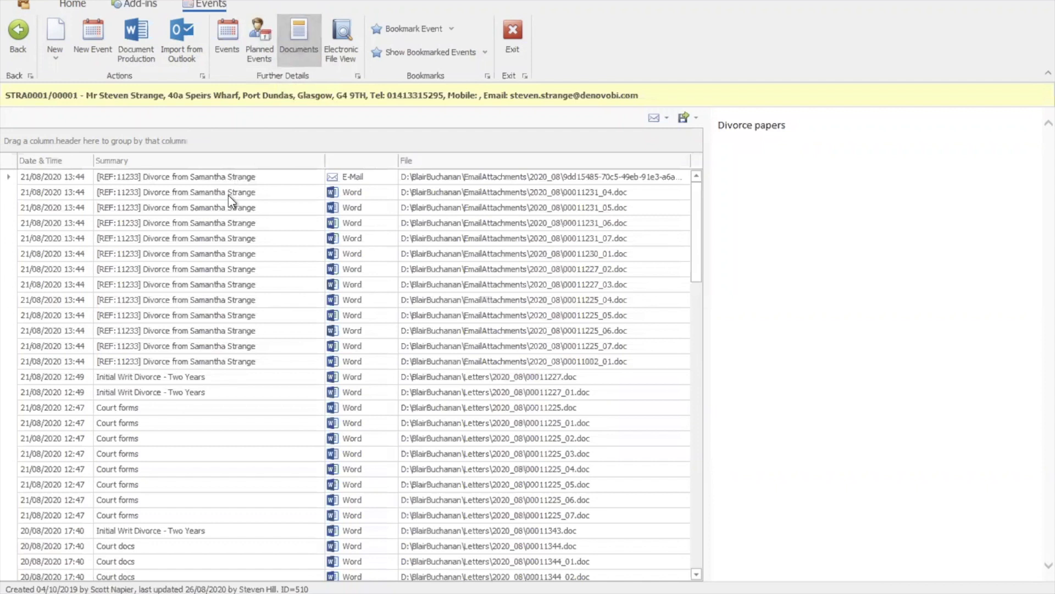
{"action": "left_click", "coordinate": [235, 300]}
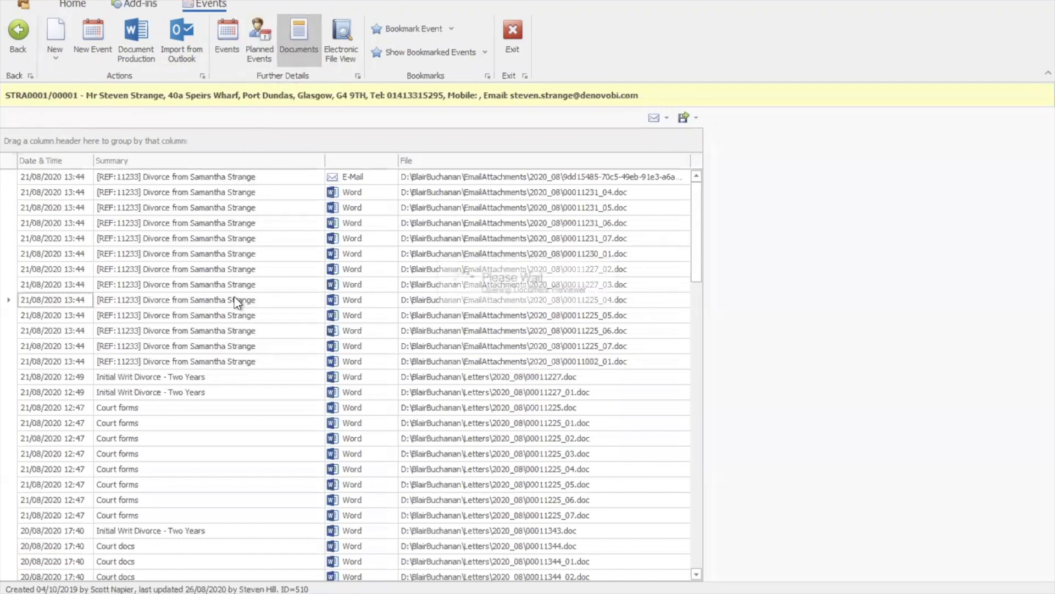
{"action": "left_click", "coordinate": [276, 284]}
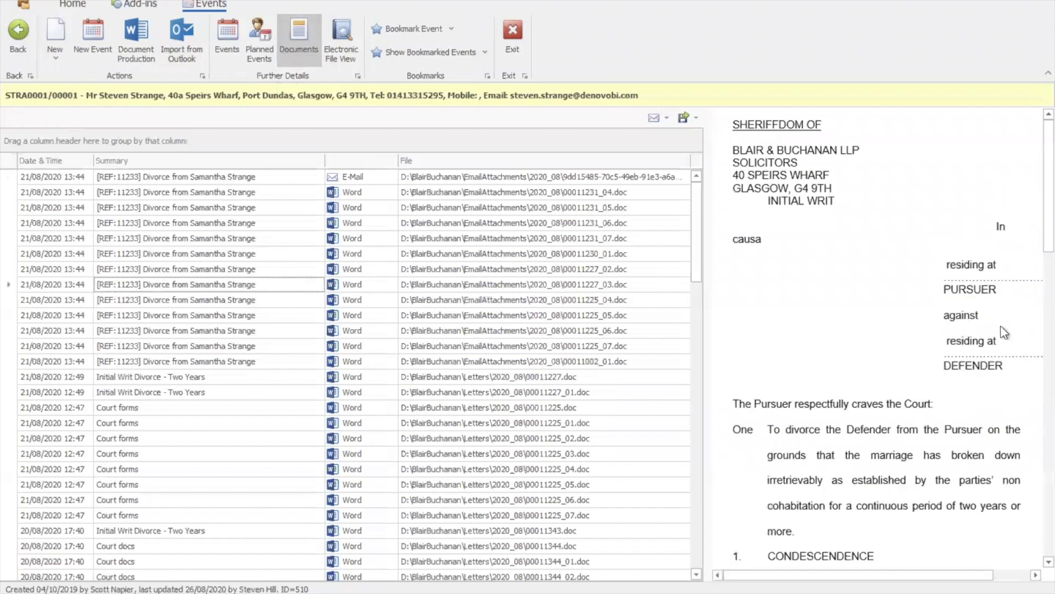
{"action": "scroll", "coordinate": [1029, 396], "scroll_direction": "down", "scroll_amount": 10}
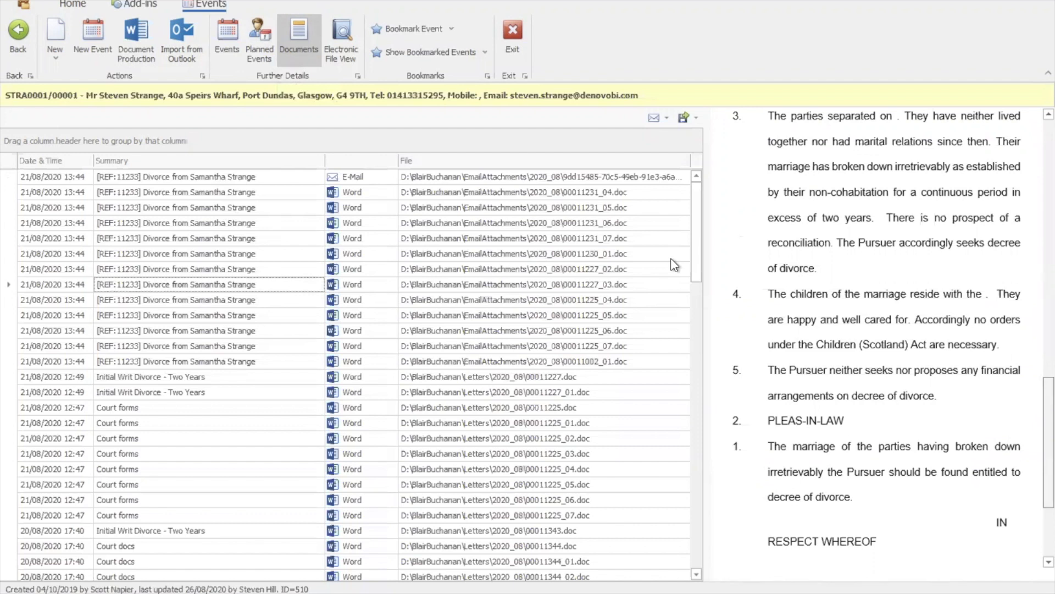
{"action": "left_click", "coordinate": [212, 254]}
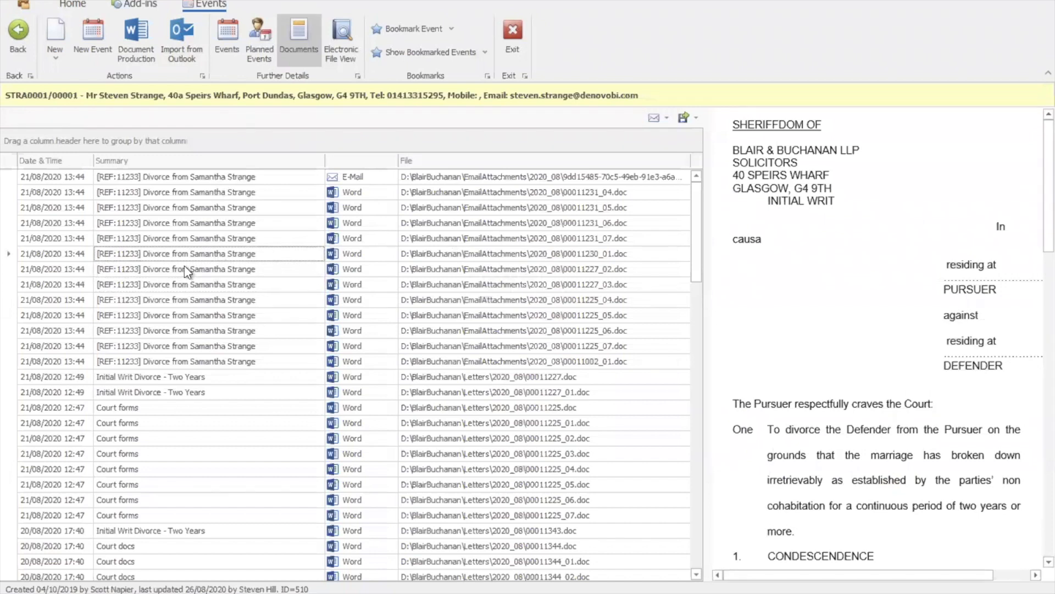
Start emailing documents from the matter and mark 00011230_01.doc and 00011231_04.doc for attachment, previewing the letters
{"action": "left_click", "coordinate": [654, 118]}
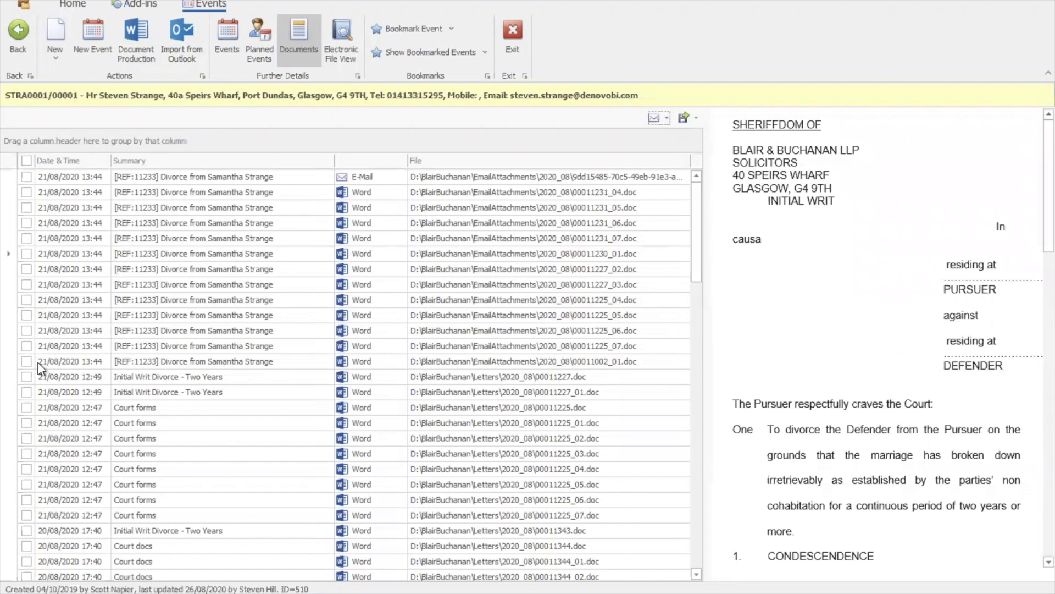
{"action": "left_click", "coordinate": [27, 253]}
{"action": "left_click", "coordinate": [161, 256]}
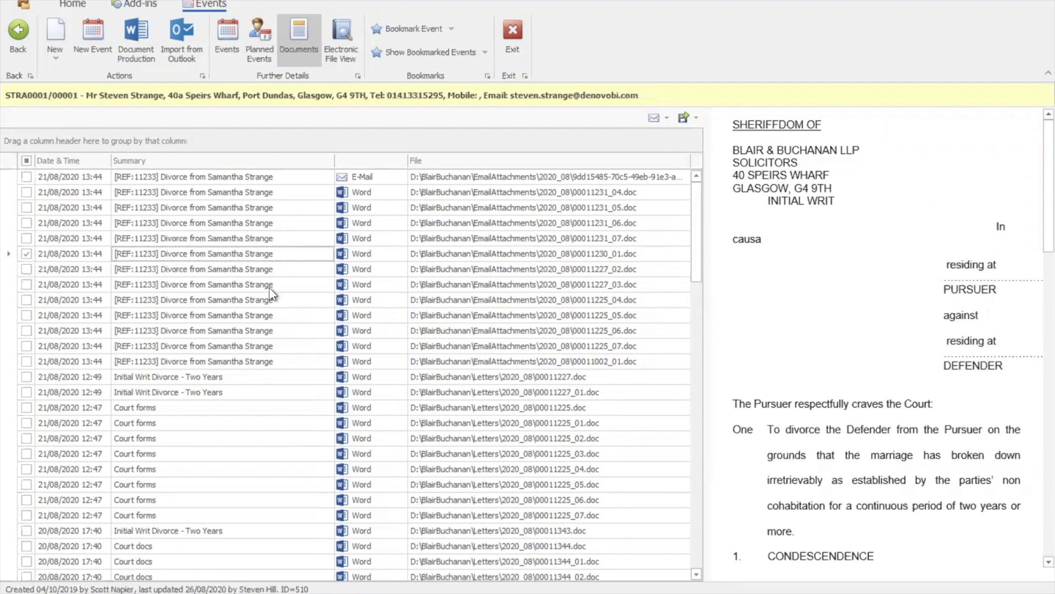
{"action": "left_click", "coordinate": [211, 264]}
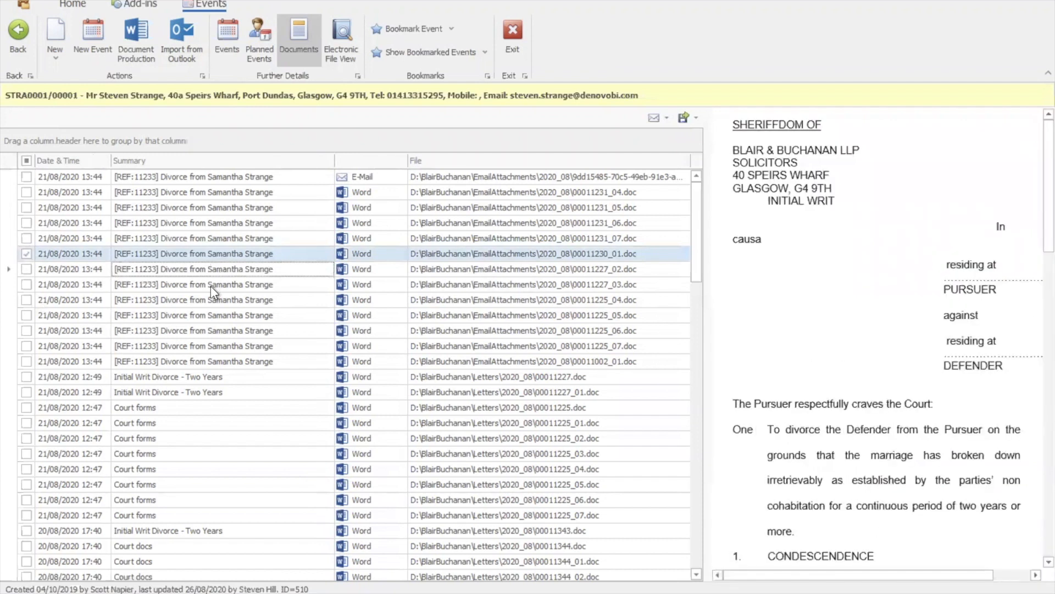
{"action": "left_click", "coordinate": [216, 198]}
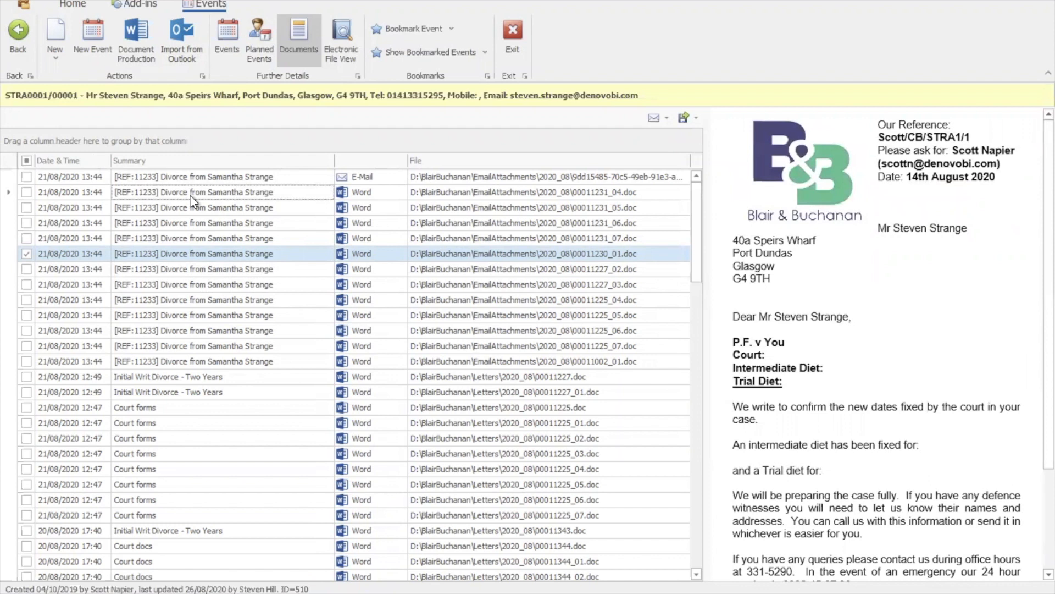
{"action": "left_click", "coordinate": [23, 192]}
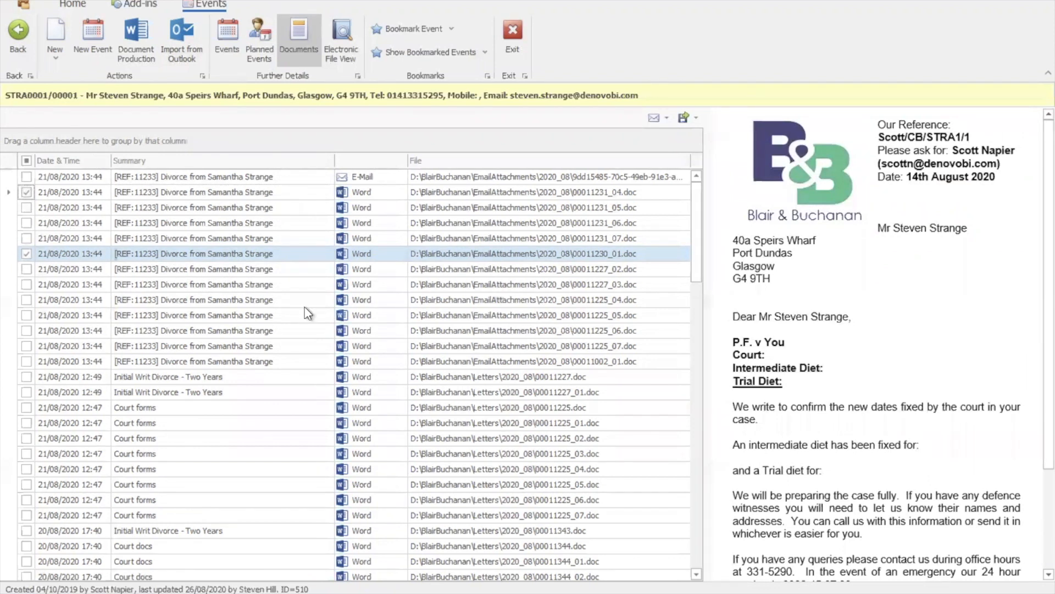
Preview the Offer Document PDF in the 14/08/2020 13:34 court forms entry and mark it for attachment too
{"action": "left_click", "coordinate": [697, 367]}
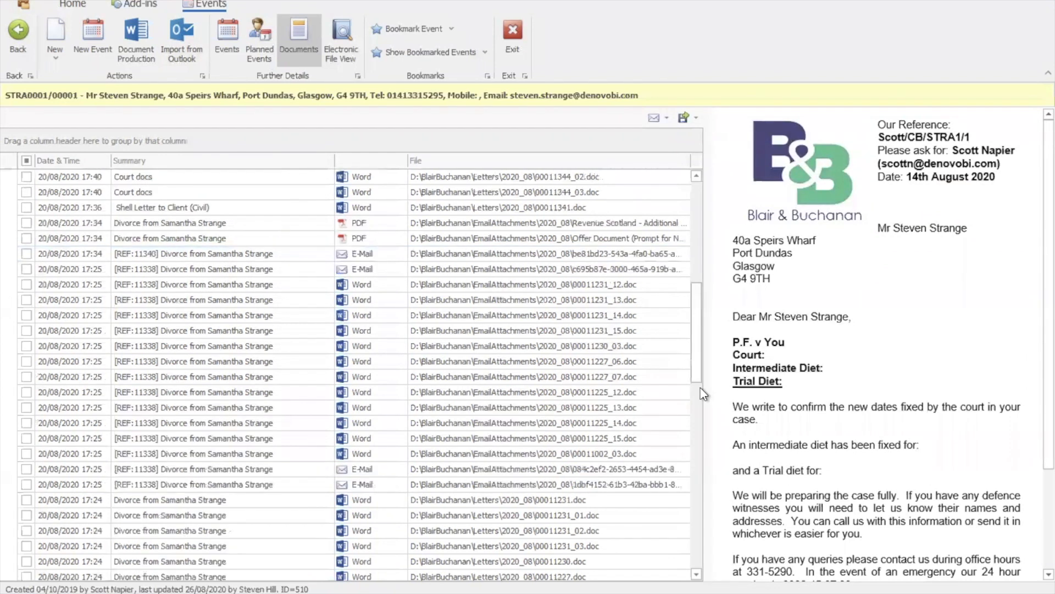
{"action": "left_click", "coordinate": [697, 433]}
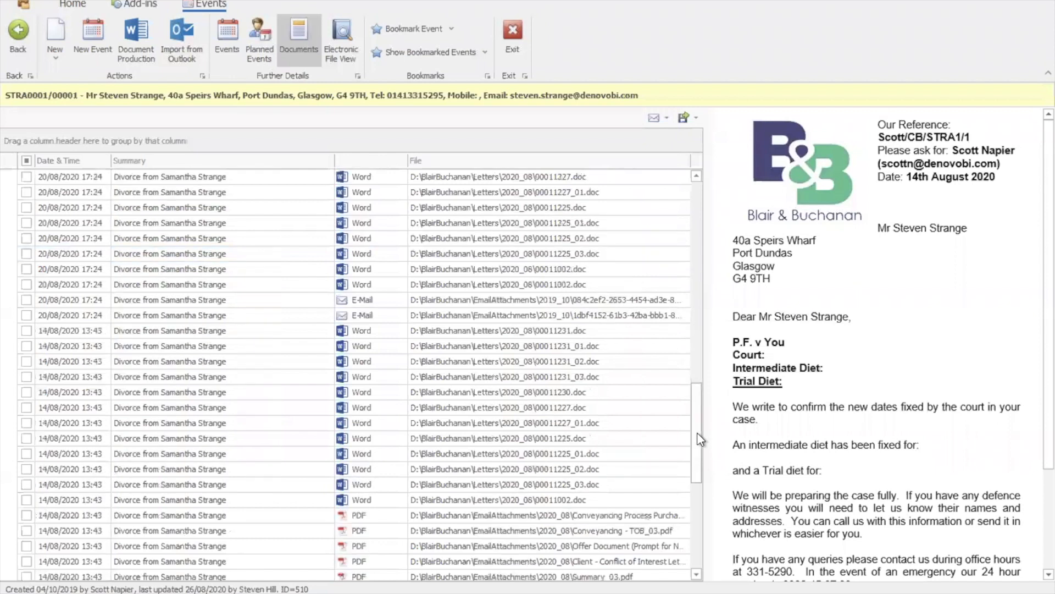
{"action": "left_click", "coordinate": [700, 438]}
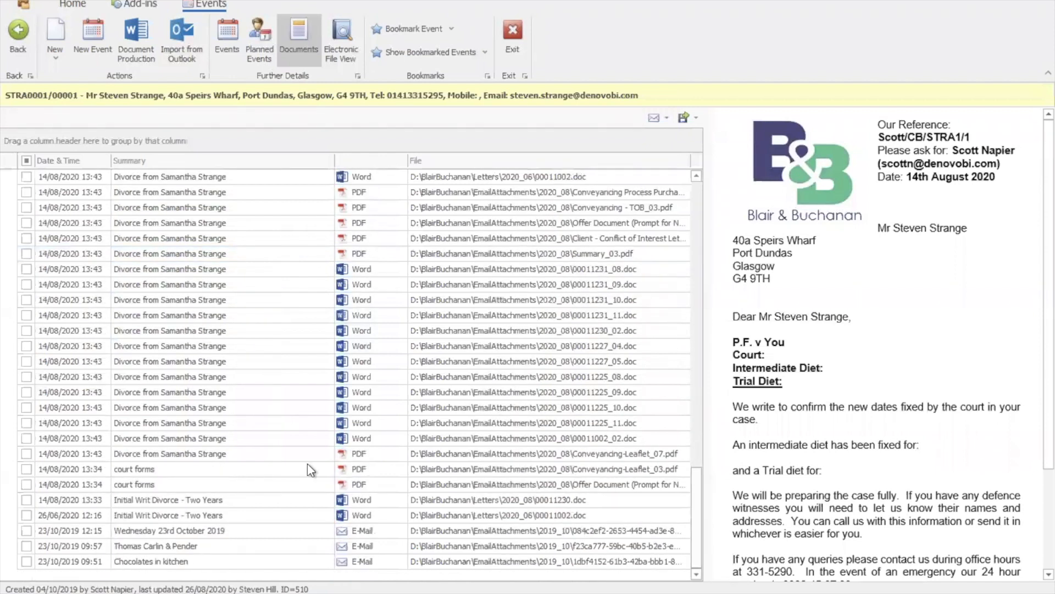
{"action": "left_click", "coordinate": [214, 484]}
{"action": "left_click", "coordinate": [26, 484]}
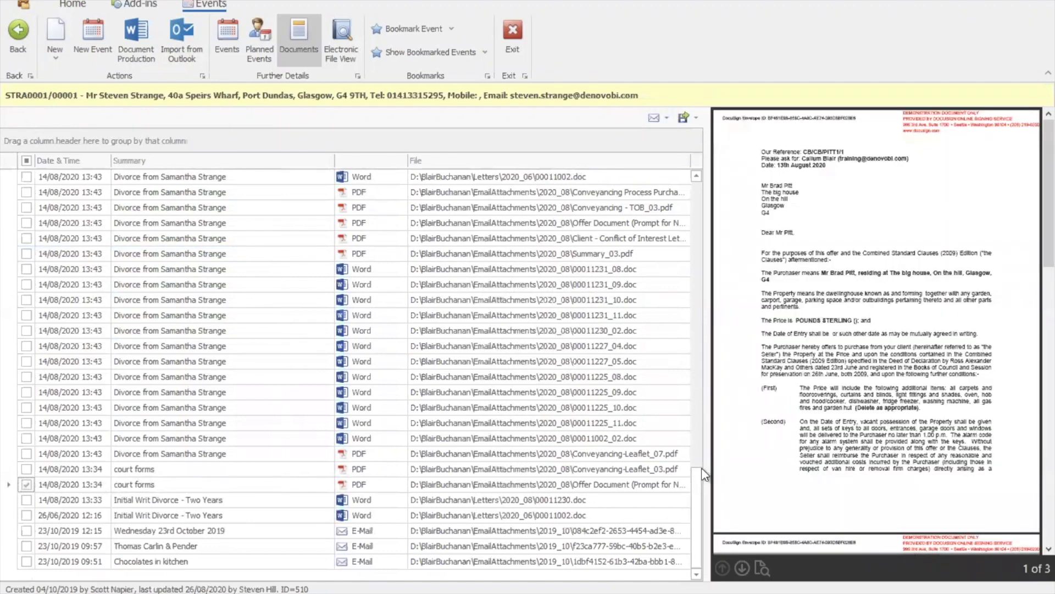
Email the marked documents to the client contact, accepting the suggested event summary, and send the message
{"action": "left_click_drag", "start_coordinate": [698, 484], "coordinate": [698, 280]}
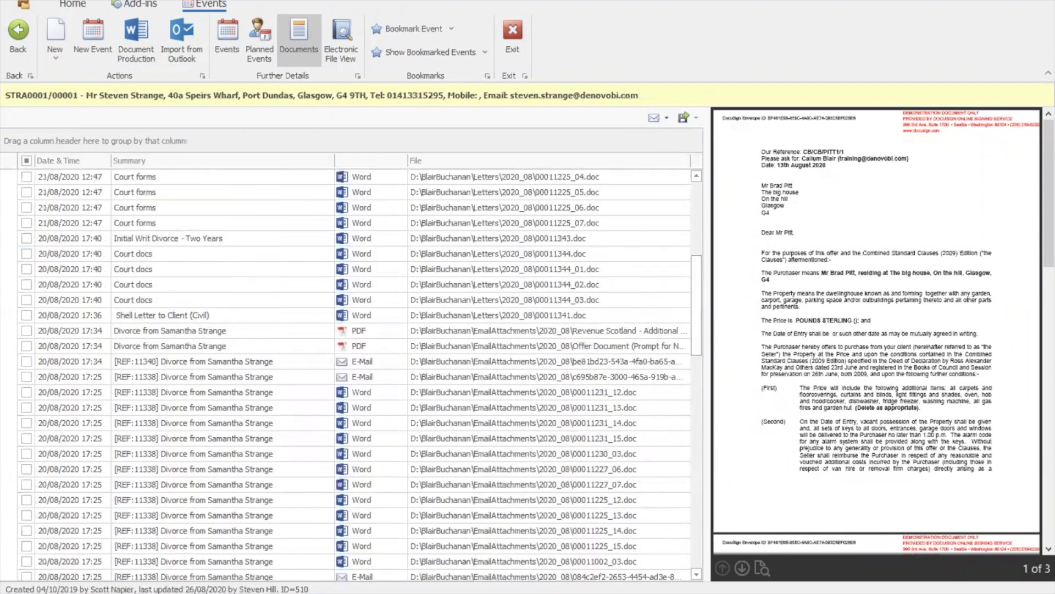
{"action": "left_click", "coordinate": [659, 118]}
{"action": "left_click", "coordinate": [706, 136]}
{"action": "left_click", "coordinate": [282, 315]}
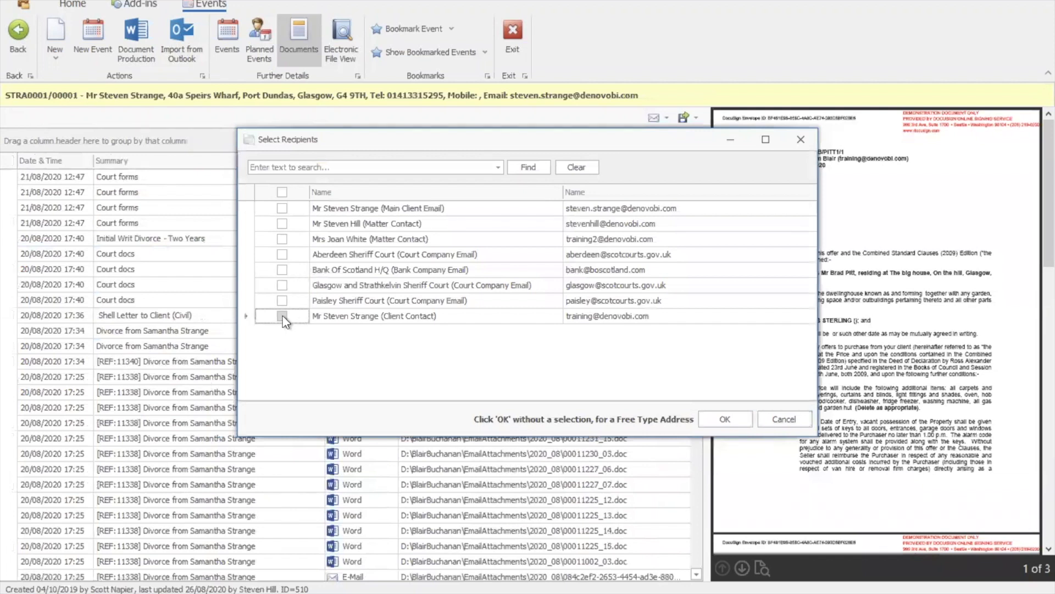
{"action": "left_click", "coordinate": [713, 421]}
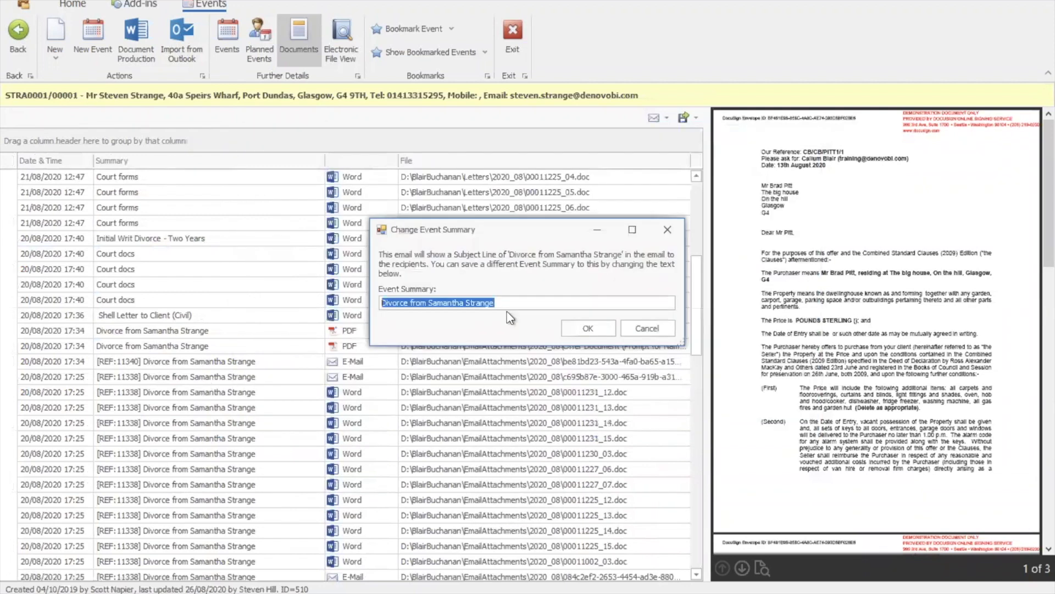
{"action": "left_click", "coordinate": [598, 331]}
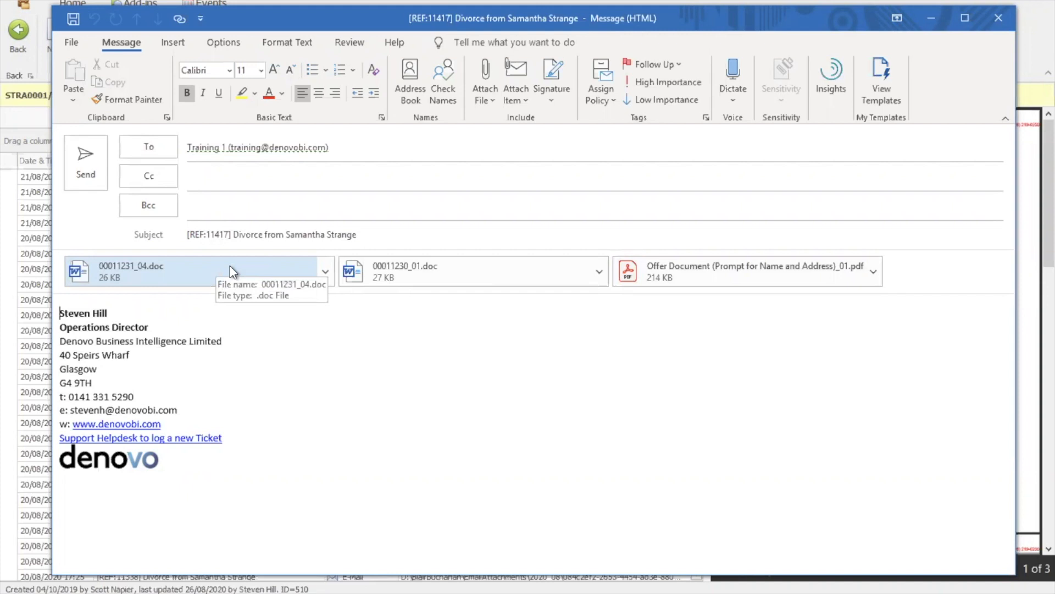
{"action": "left_click", "coordinate": [86, 164]}
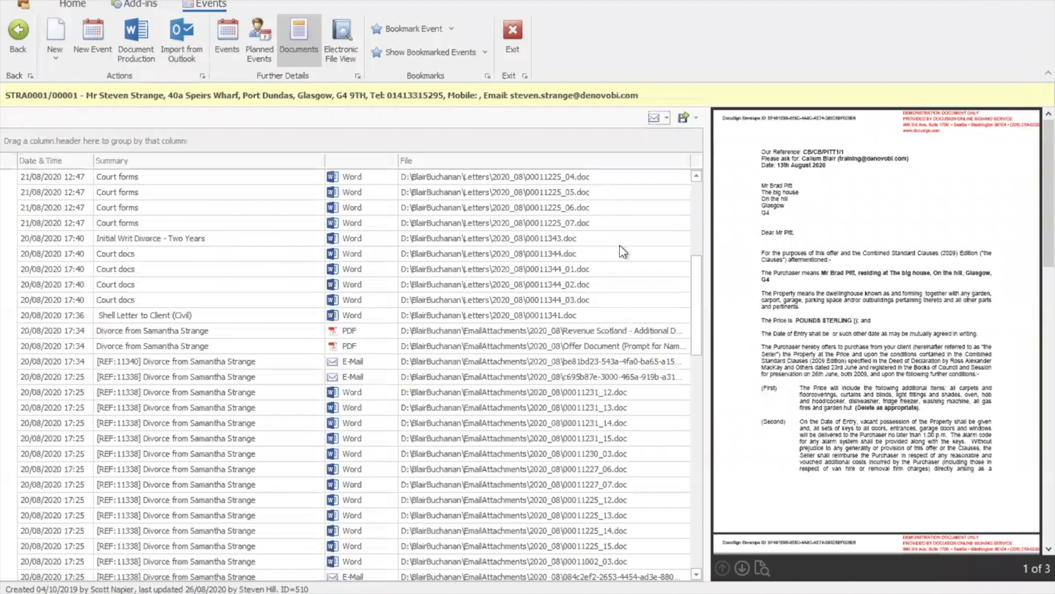
Return to the matter's event list and exit the matter
{"action": "scroll", "coordinate": [699, 238], "scroll_direction": "up", "scroll_amount": 6}
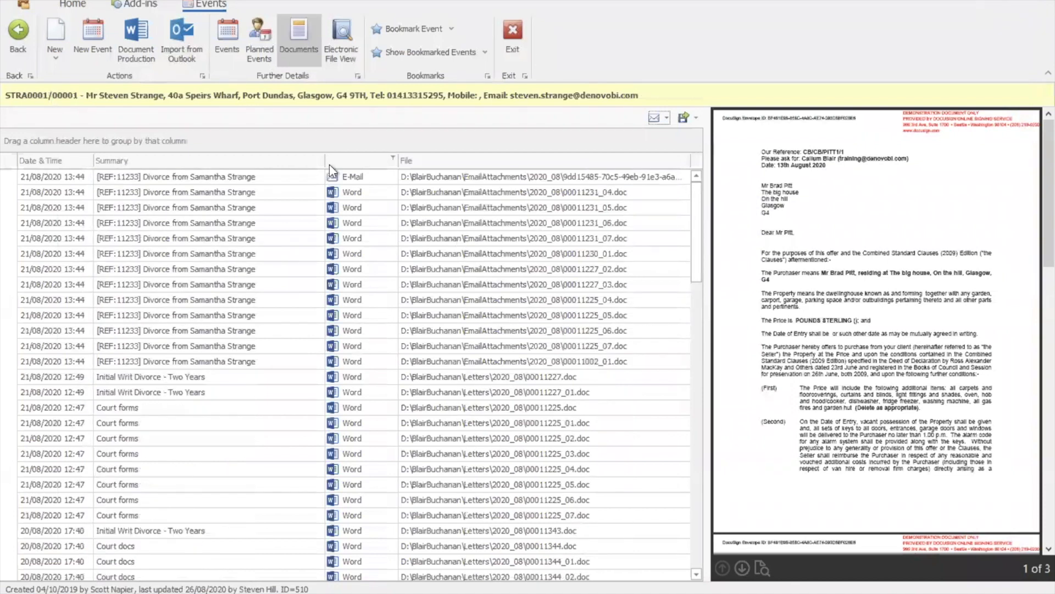
{"action": "left_click", "coordinate": [228, 49]}
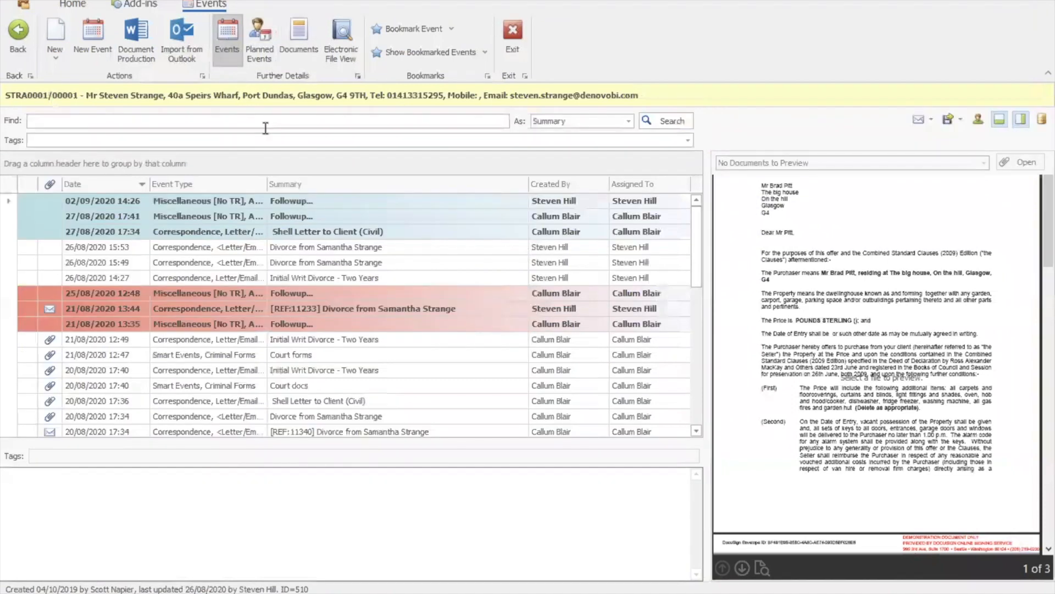
{"action": "left_click", "coordinate": [511, 39]}
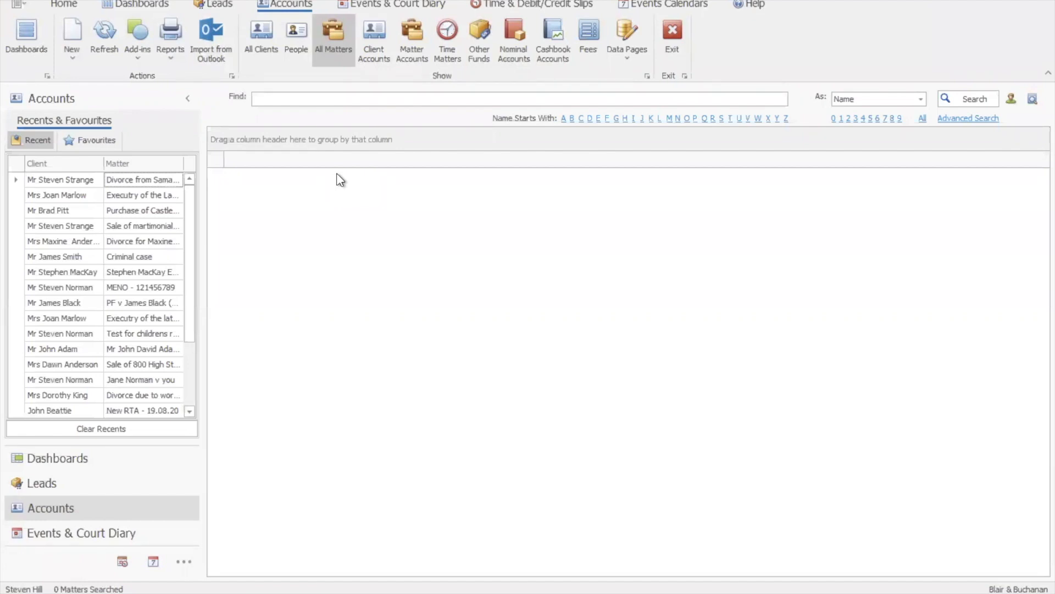
Open the "Purchasing house" lead sourced from Facebook and start a new event on it
{"action": "left_click", "coordinate": [216, 6]}
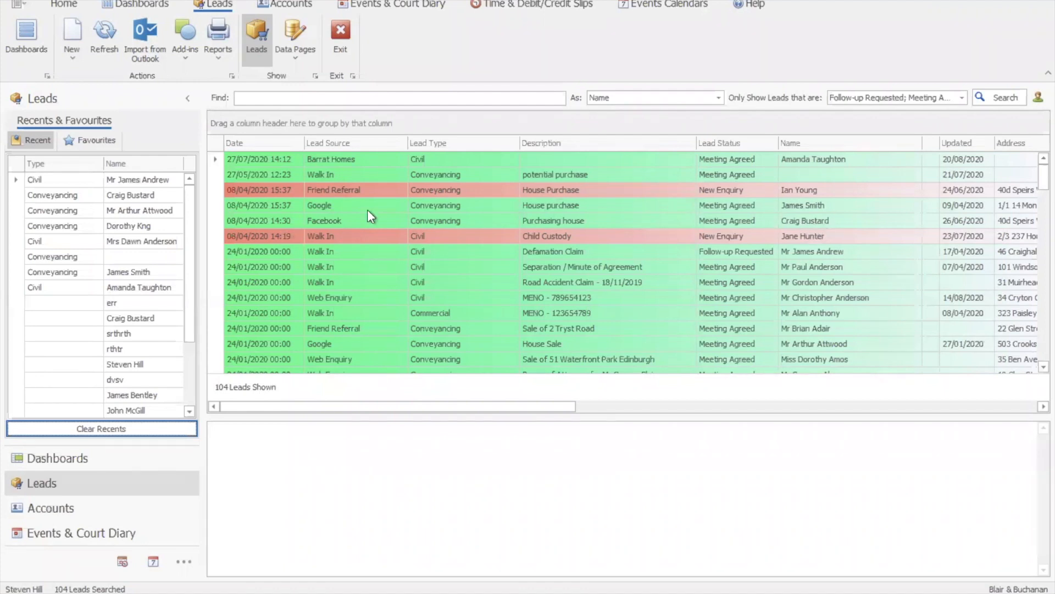
{"action": "double_click", "coordinate": [282, 220]}
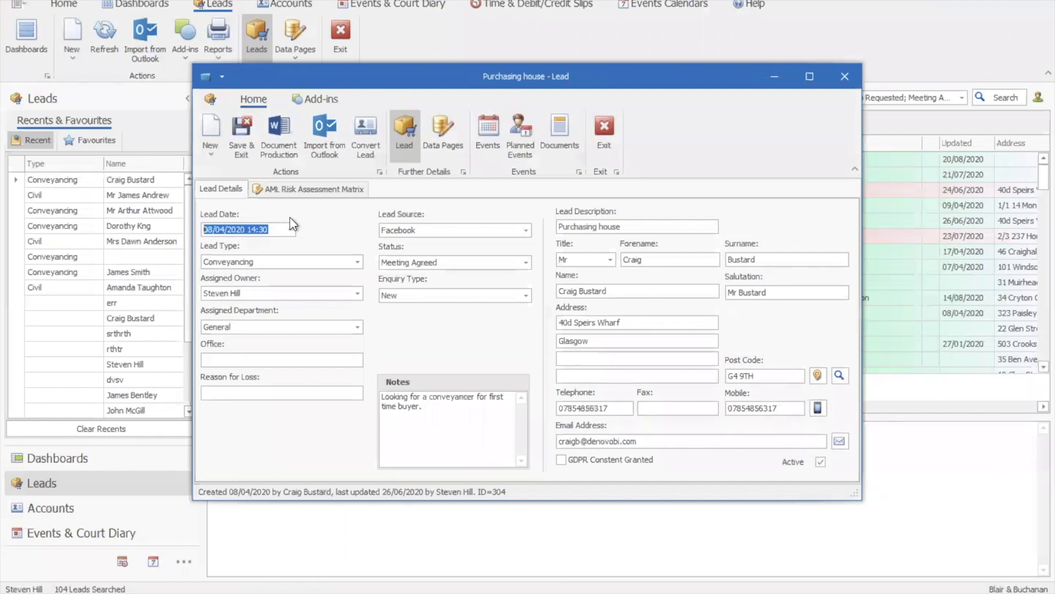
{"action": "left_click", "coordinate": [210, 147]}
{"action": "left_click", "coordinate": [223, 171]}
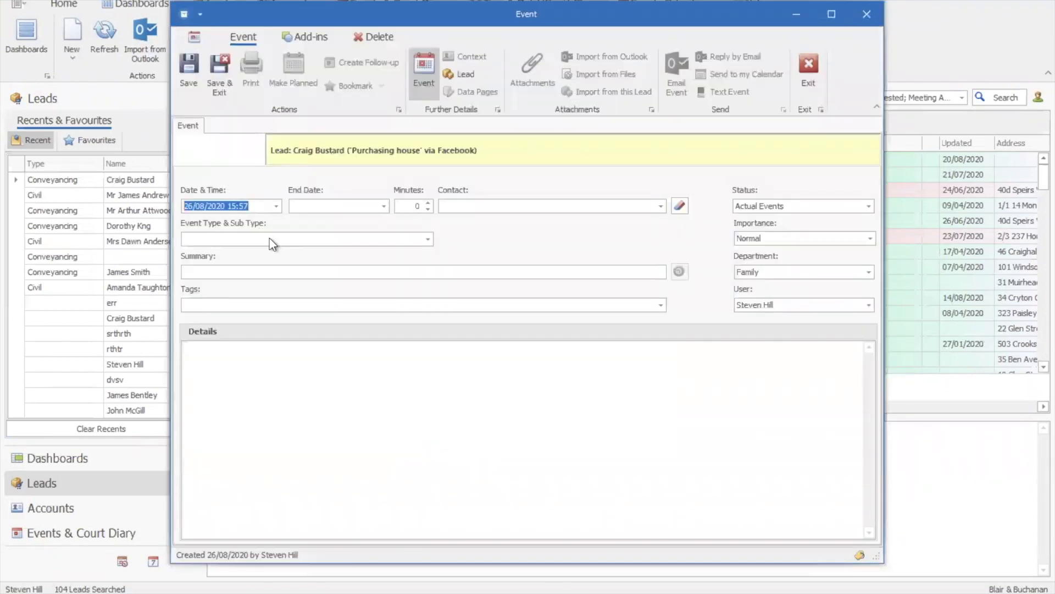
Set the event type to "Leads, Additional Dwelling Supplement", enter the summary "adds", and save and exit the event
{"action": "left_click", "coordinate": [269, 239]}
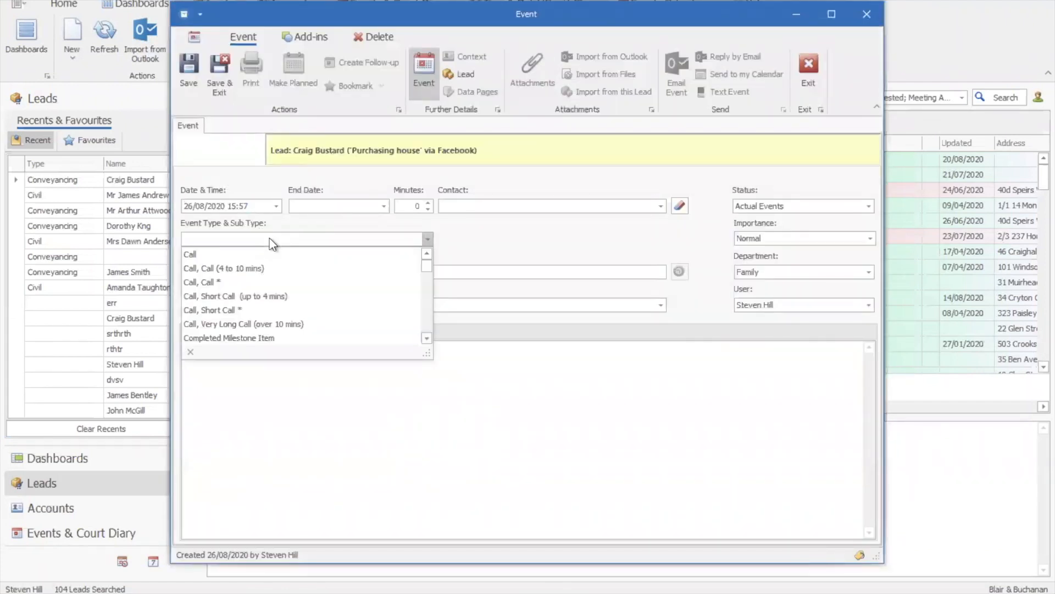
{"action": "type", "text": "l"}
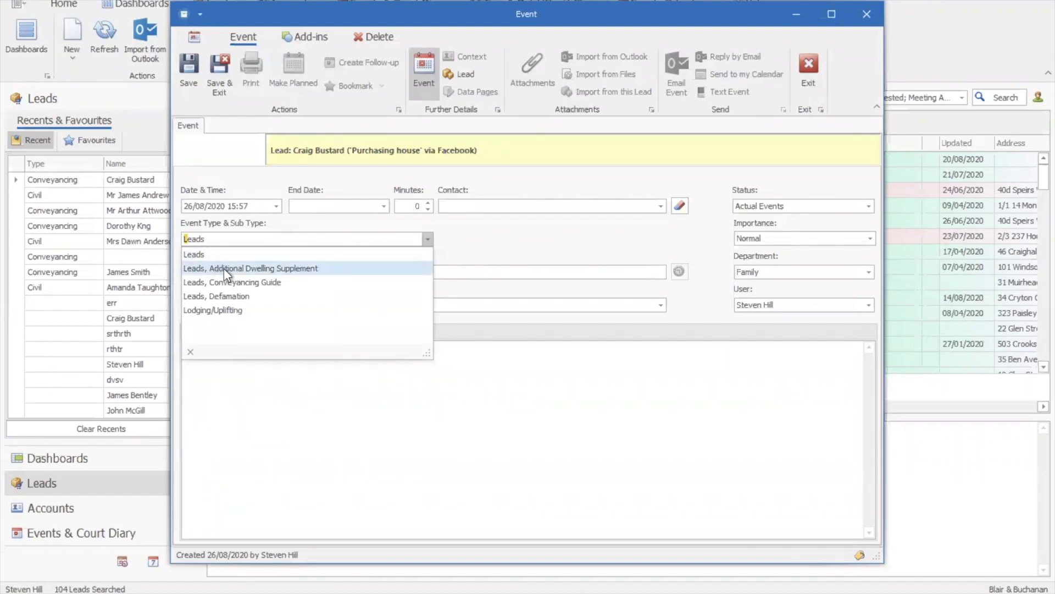
{"action": "left_click", "coordinate": [265, 268]}
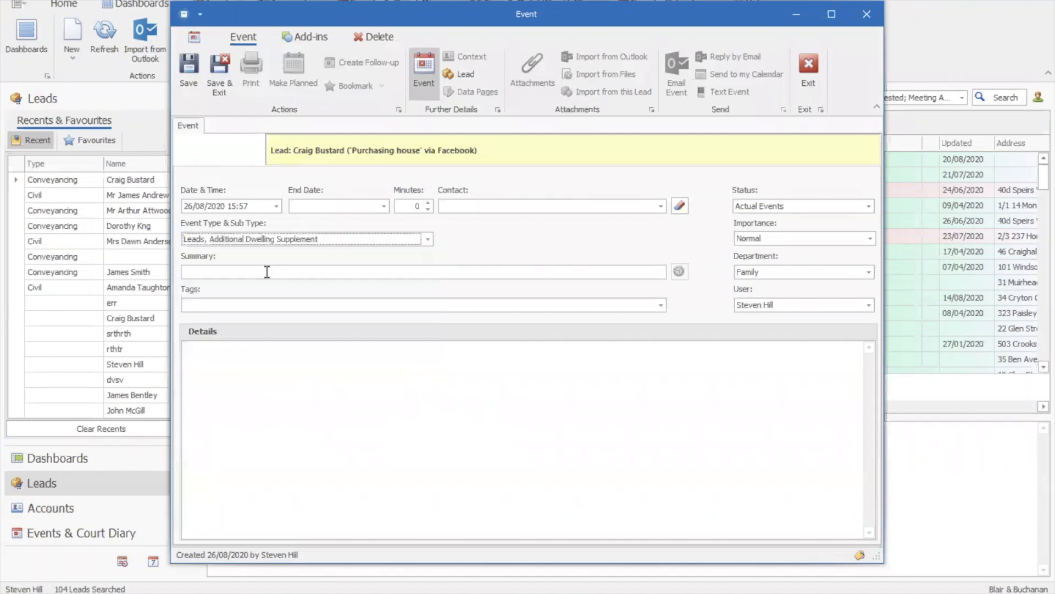
{"action": "left_click", "coordinate": [258, 271]}
{"action": "type", "text": "adds"}
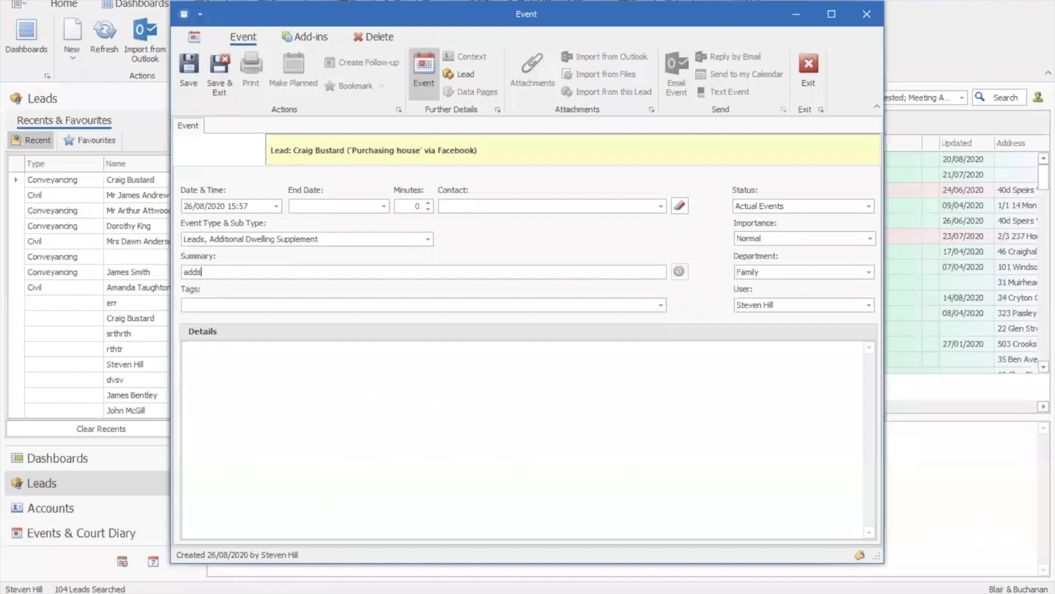
{"action": "left_click", "coordinate": [219, 77]}
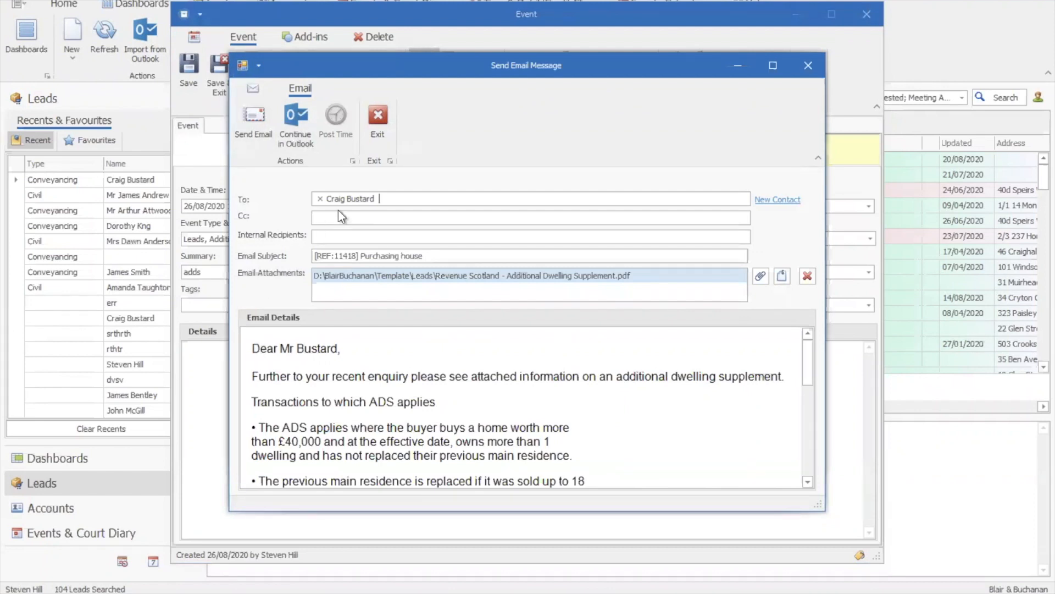
Check the subject, attached PDF and body text of the prepared Additional Dwelling Supplement email, and send it
{"action": "left_click", "coordinate": [361, 255]}
{"action": "mouse_move", "coordinate": [372, 254]}
{"action": "left_mouse_down"}
{"action": "mouse_move", "coordinate": [445, 262]}
{"action": "mouse_move", "coordinate": [359, 258]}
{"action": "left_mouse_up"}
{"action": "left_click", "coordinate": [434, 255]}
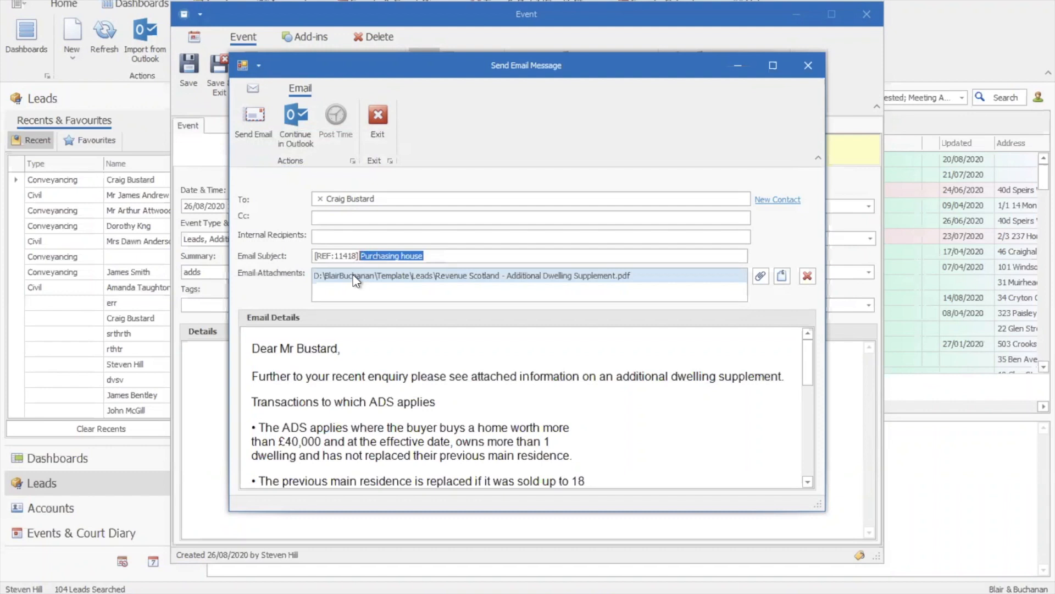
{"action": "left_click", "coordinate": [356, 278]}
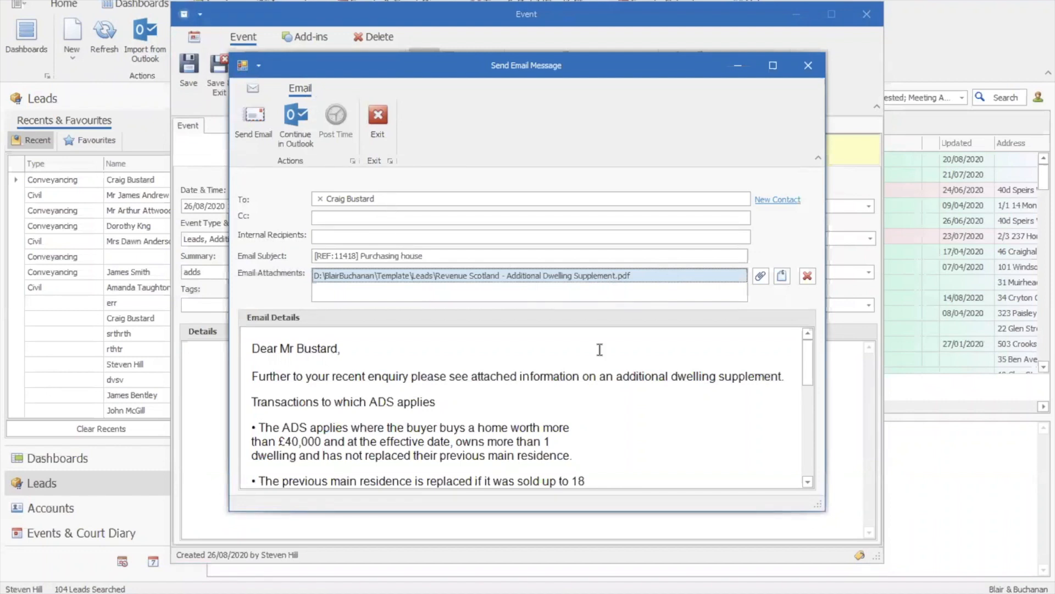
{"action": "mouse_move", "coordinate": [809, 362]}
{"action": "left_mouse_down"}
{"action": "mouse_move", "coordinate": [811, 425]}
{"action": "mouse_move", "coordinate": [813, 347]}
{"action": "left_mouse_up"}
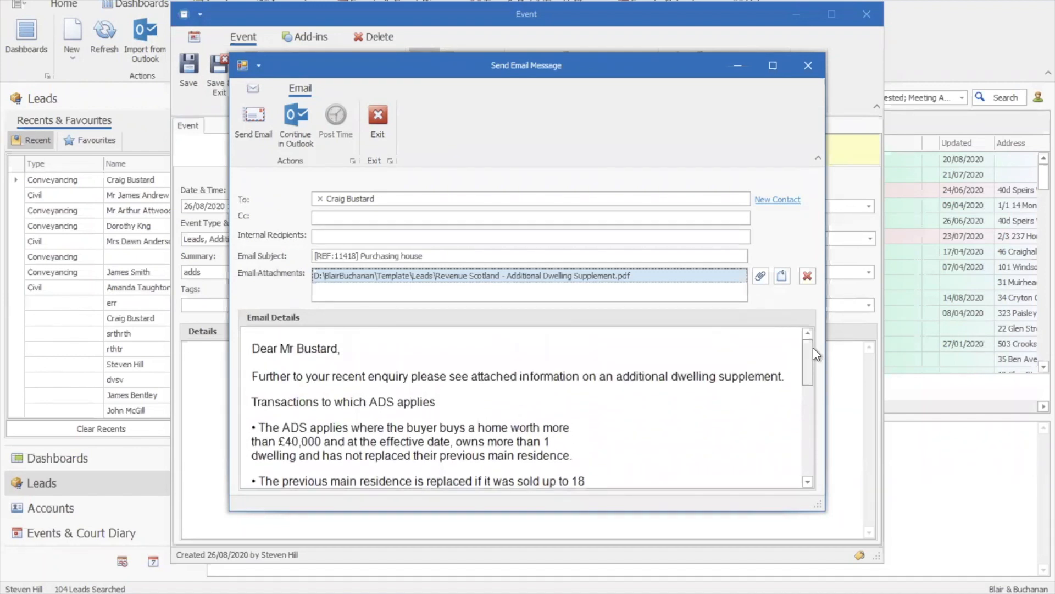
{"action": "left_click", "coordinate": [252, 119]}
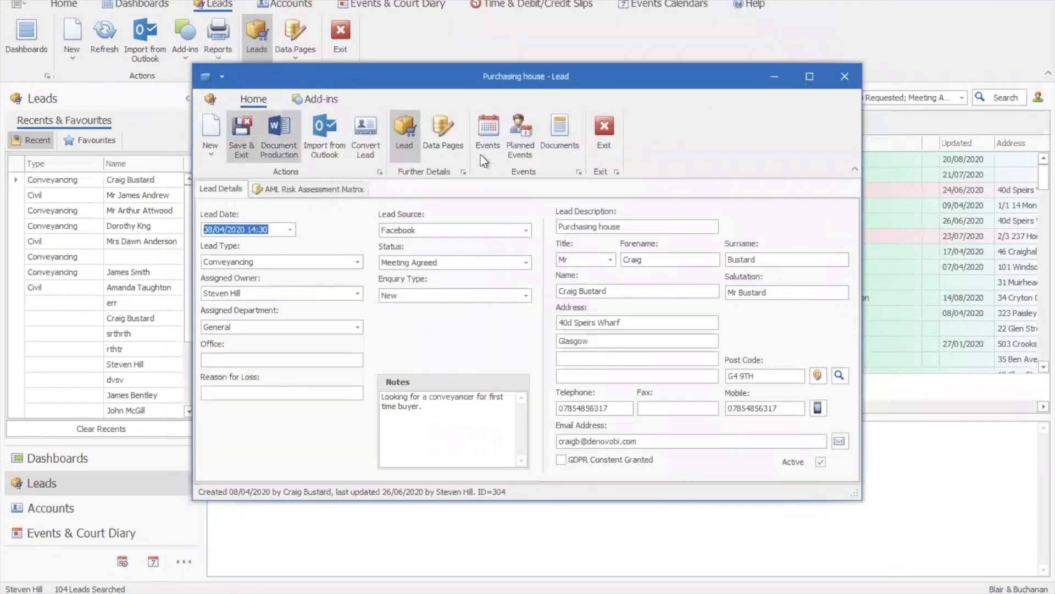
View the lead's events, select the "adds" event and page through its attached Additional Dwelling Supplement PDF to page 6
{"action": "left_click", "coordinate": [486, 144]}
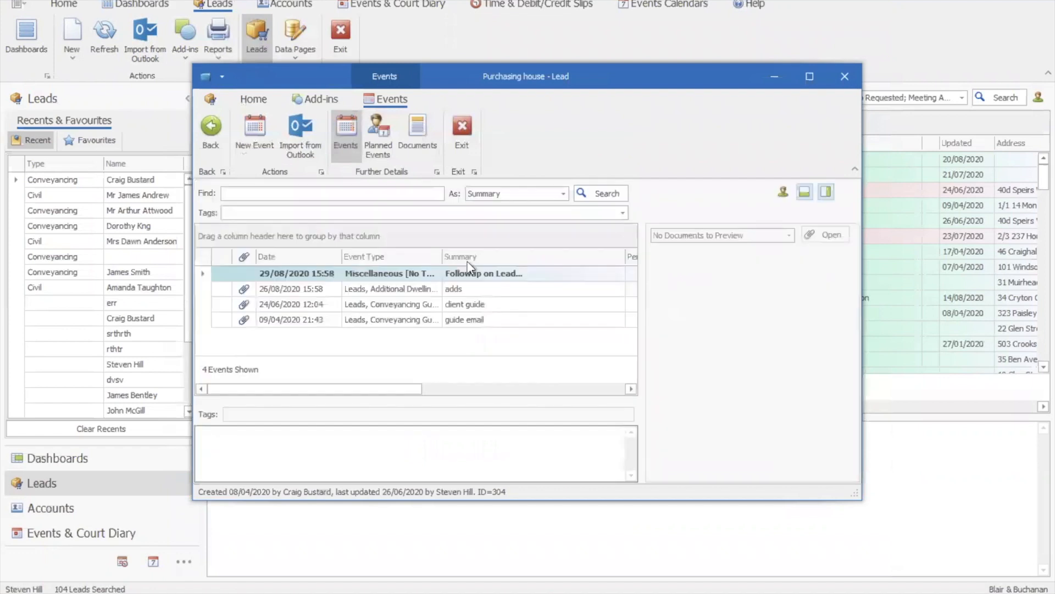
{"action": "left_click", "coordinate": [460, 291]}
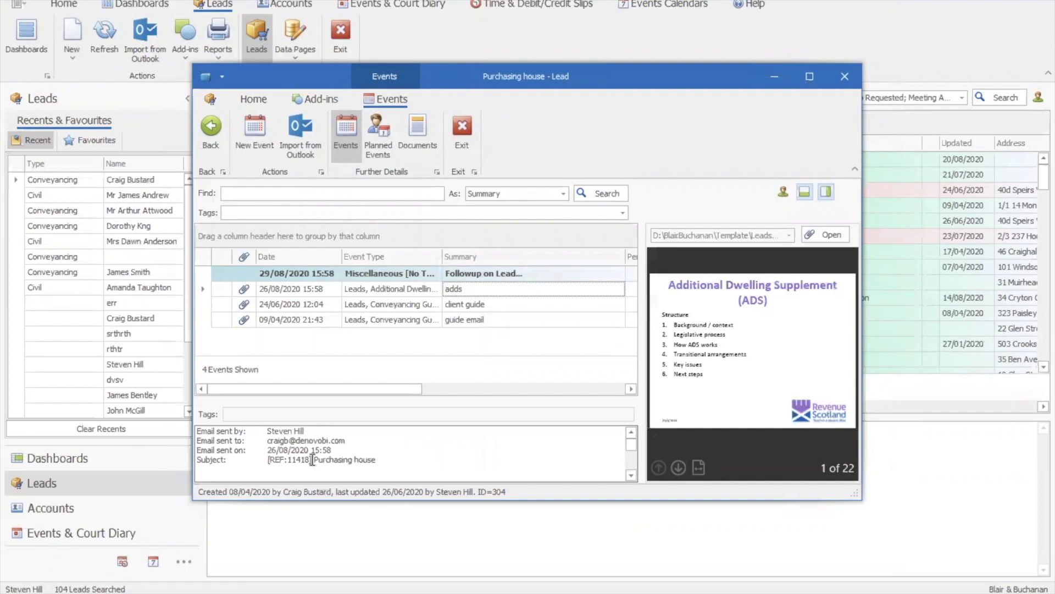
{"action": "left_click", "coordinate": [678, 468]}
{"action": "left_click", "coordinate": [679, 467]}
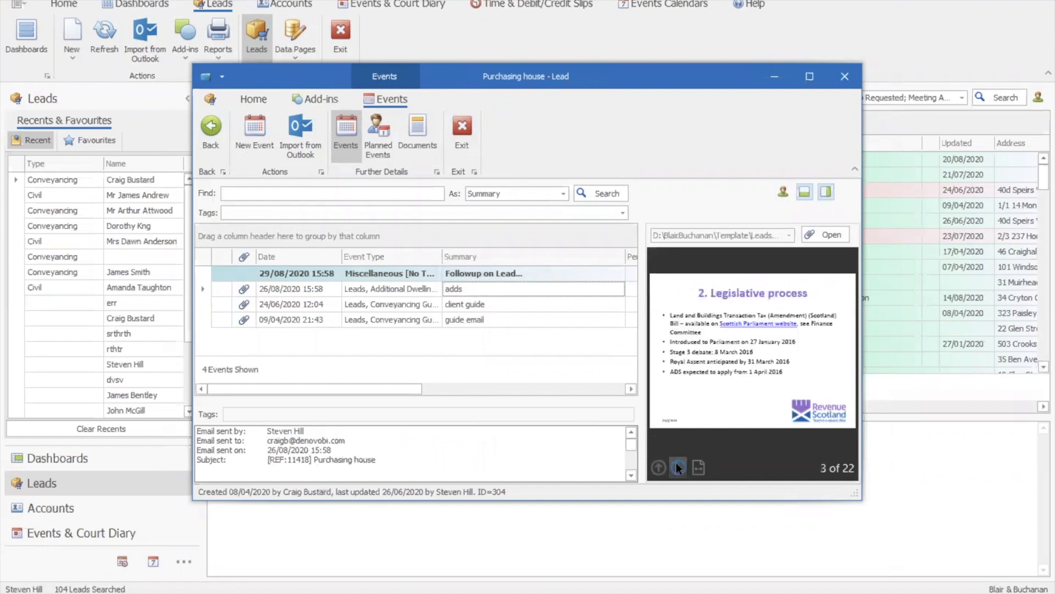
{"action": "left_click", "coordinate": [677, 467]}
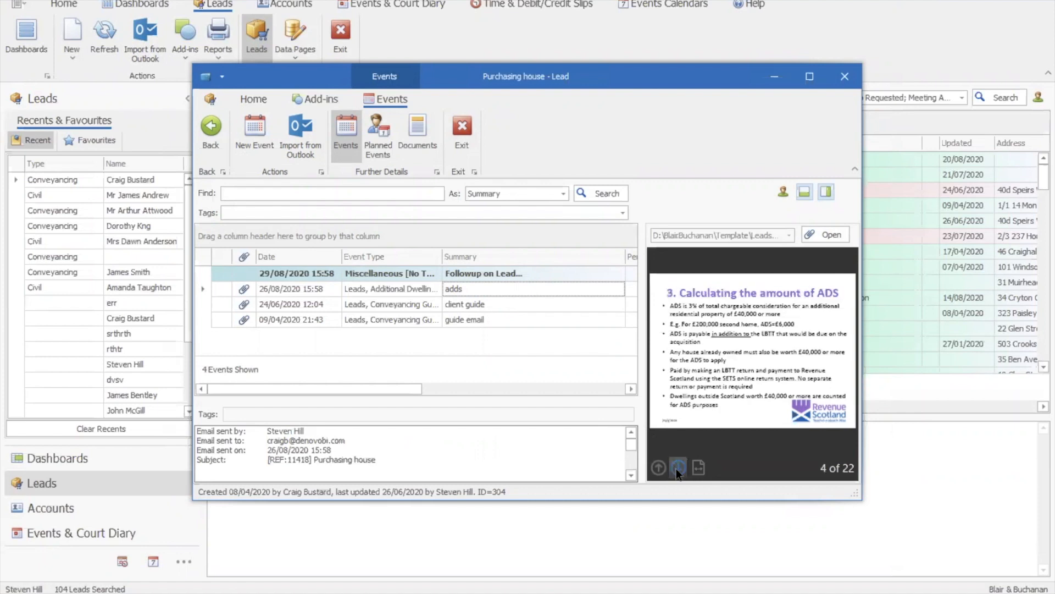
{"action": "left_click", "coordinate": [678, 468]}
{"action": "left_click", "coordinate": [657, 468]}
{"action": "left_click", "coordinate": [680, 466]}
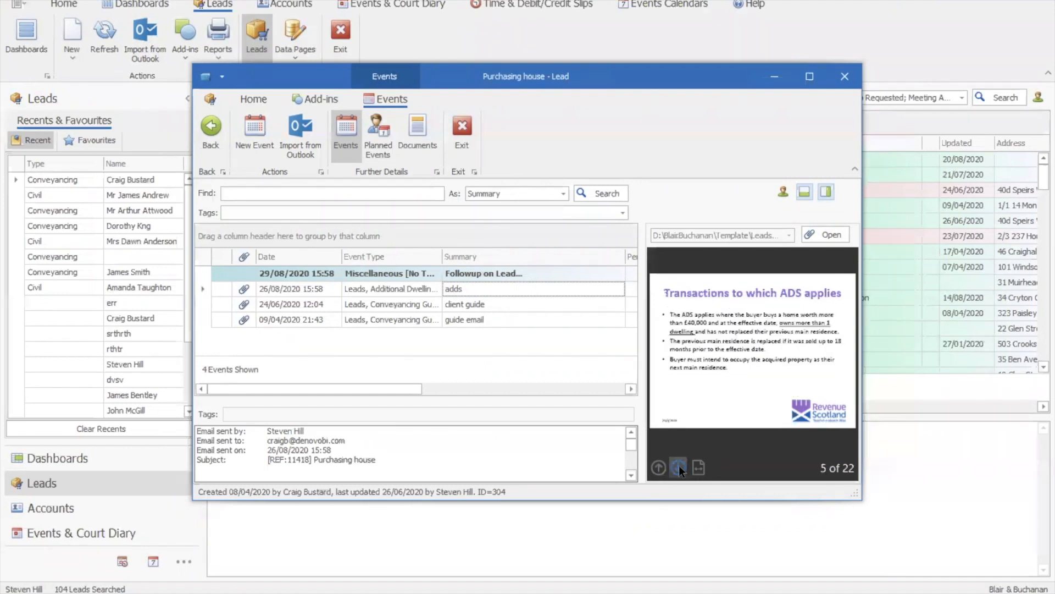
{"action": "left_click", "coordinate": [676, 465]}
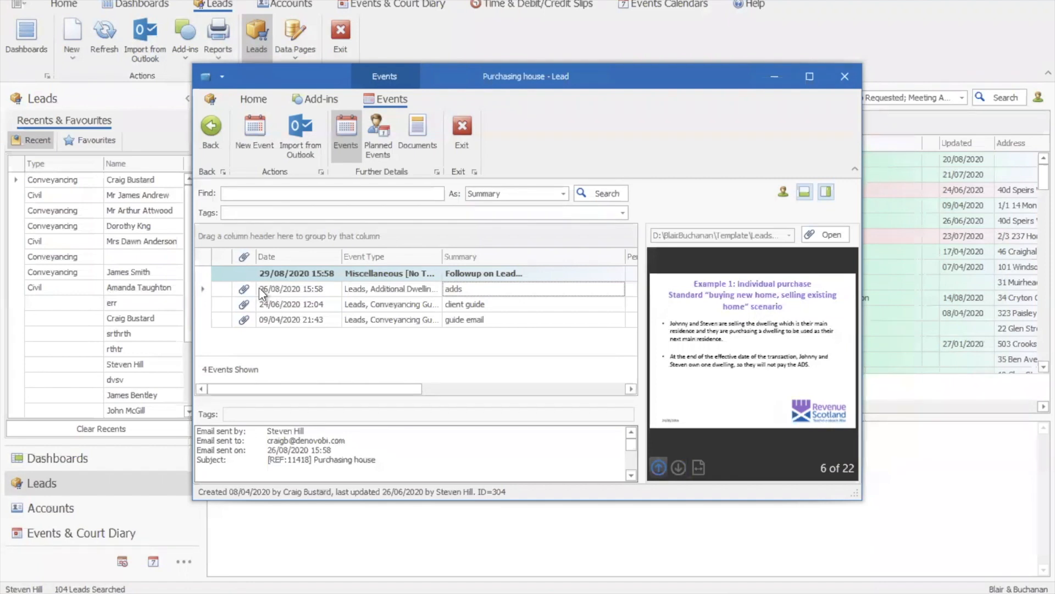
Look at the 29/08/2020 15:58 "Followup on Lead" event alongside the "adds" event in the lead's event list
{"action": "left_click", "coordinate": [483, 278]}
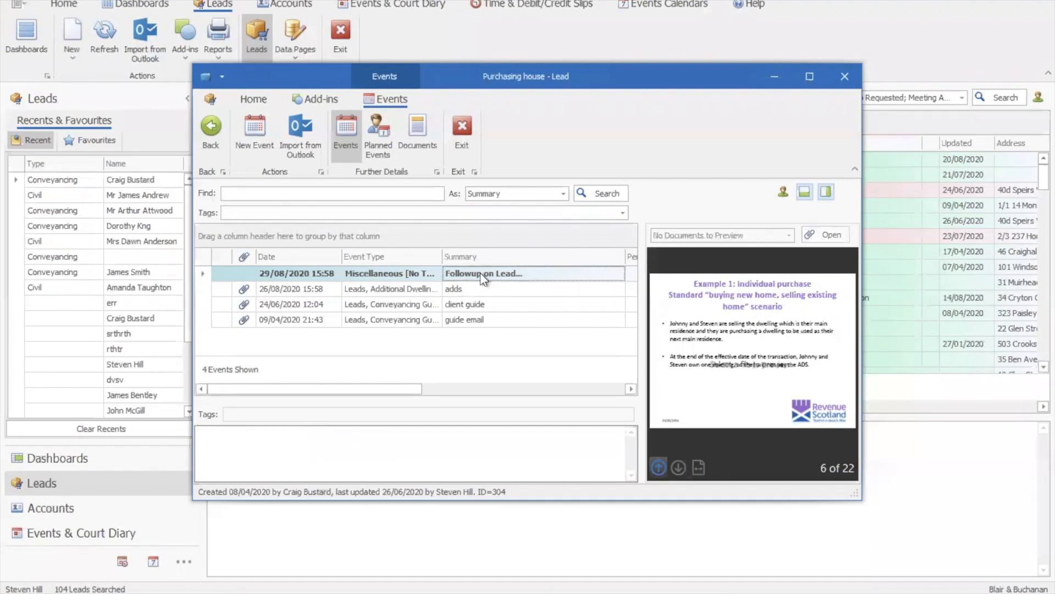
{"action": "left_click", "coordinate": [305, 293]}
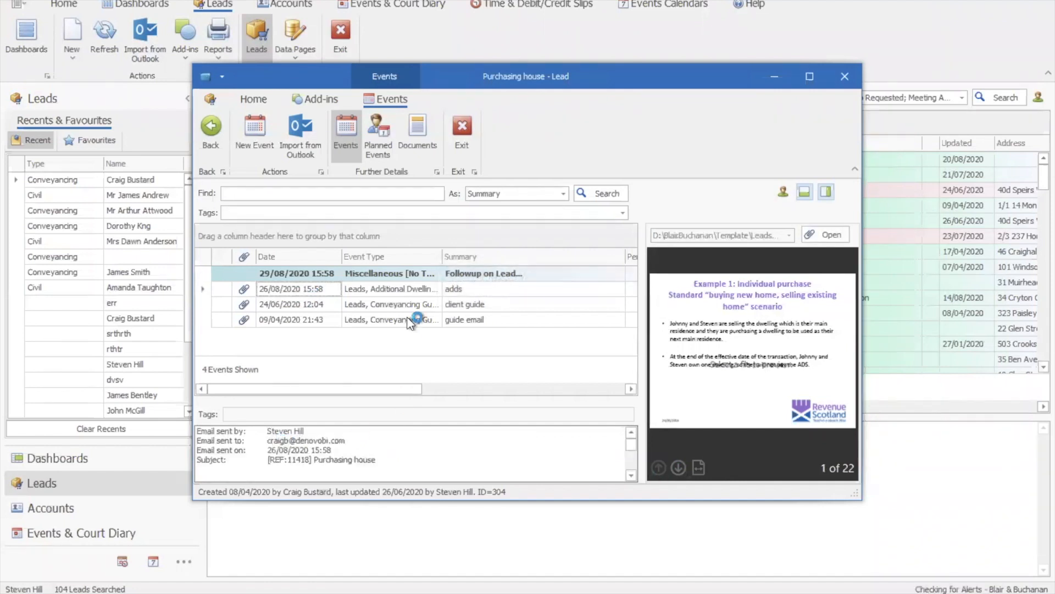
{"action": "left_click", "coordinate": [298, 269]}
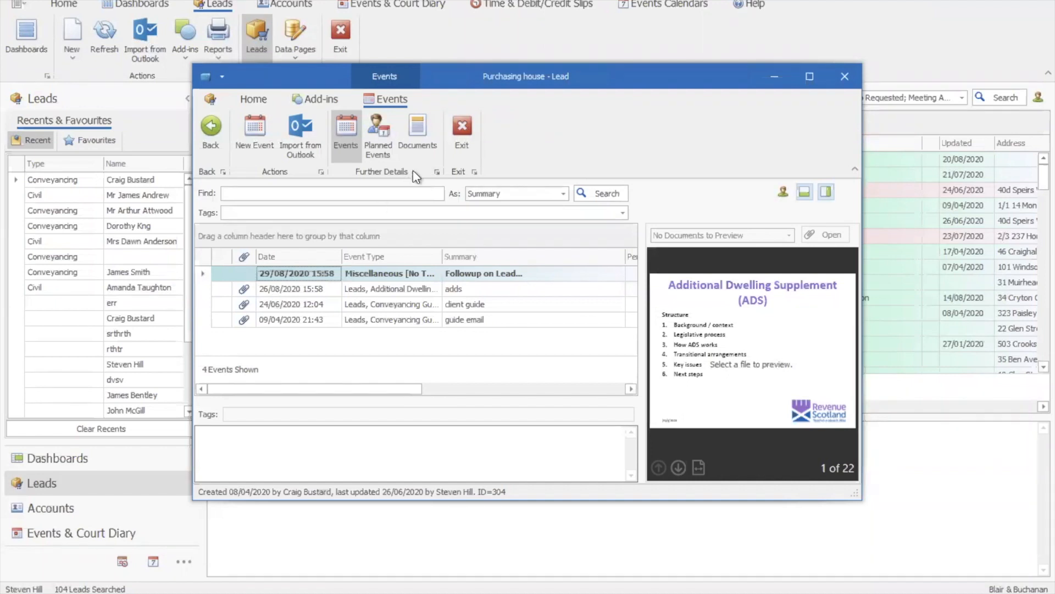
Exit the lead and show the accounts area with all matters
{"action": "left_click", "coordinate": [454, 142]}
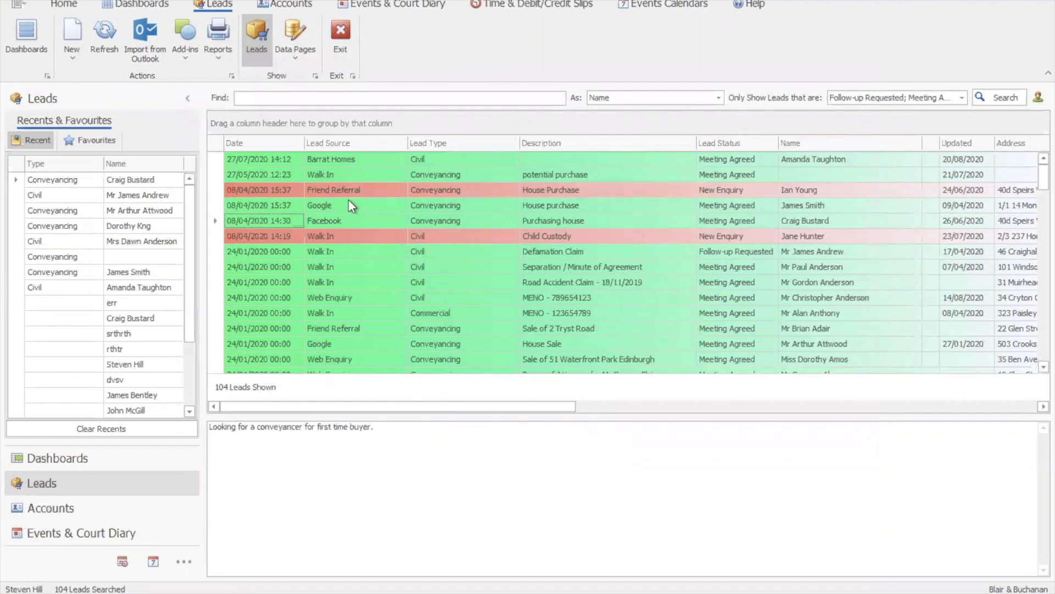
{"action": "left_click", "coordinate": [286, 5]}
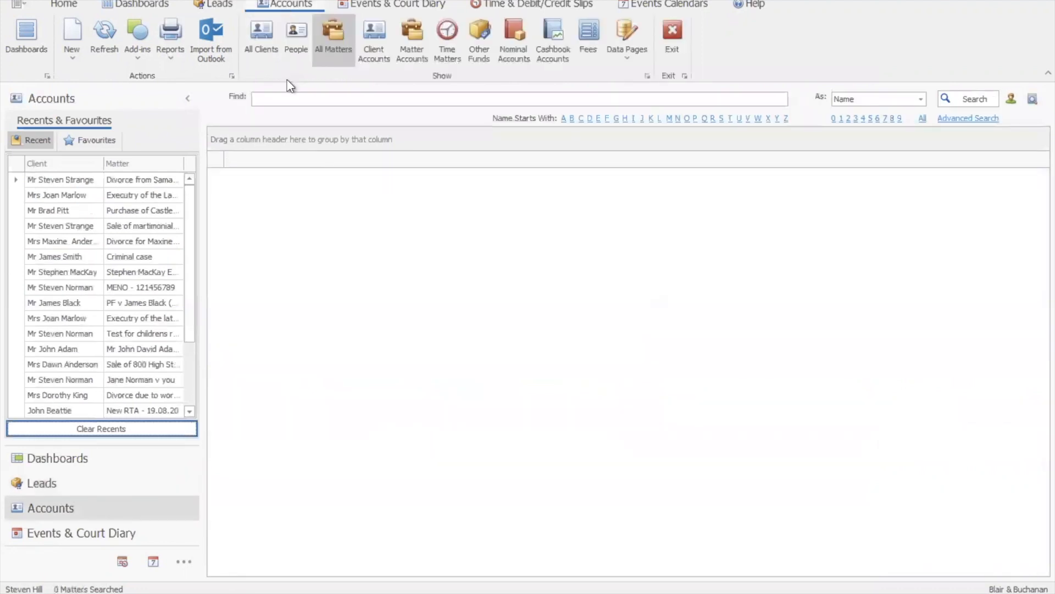